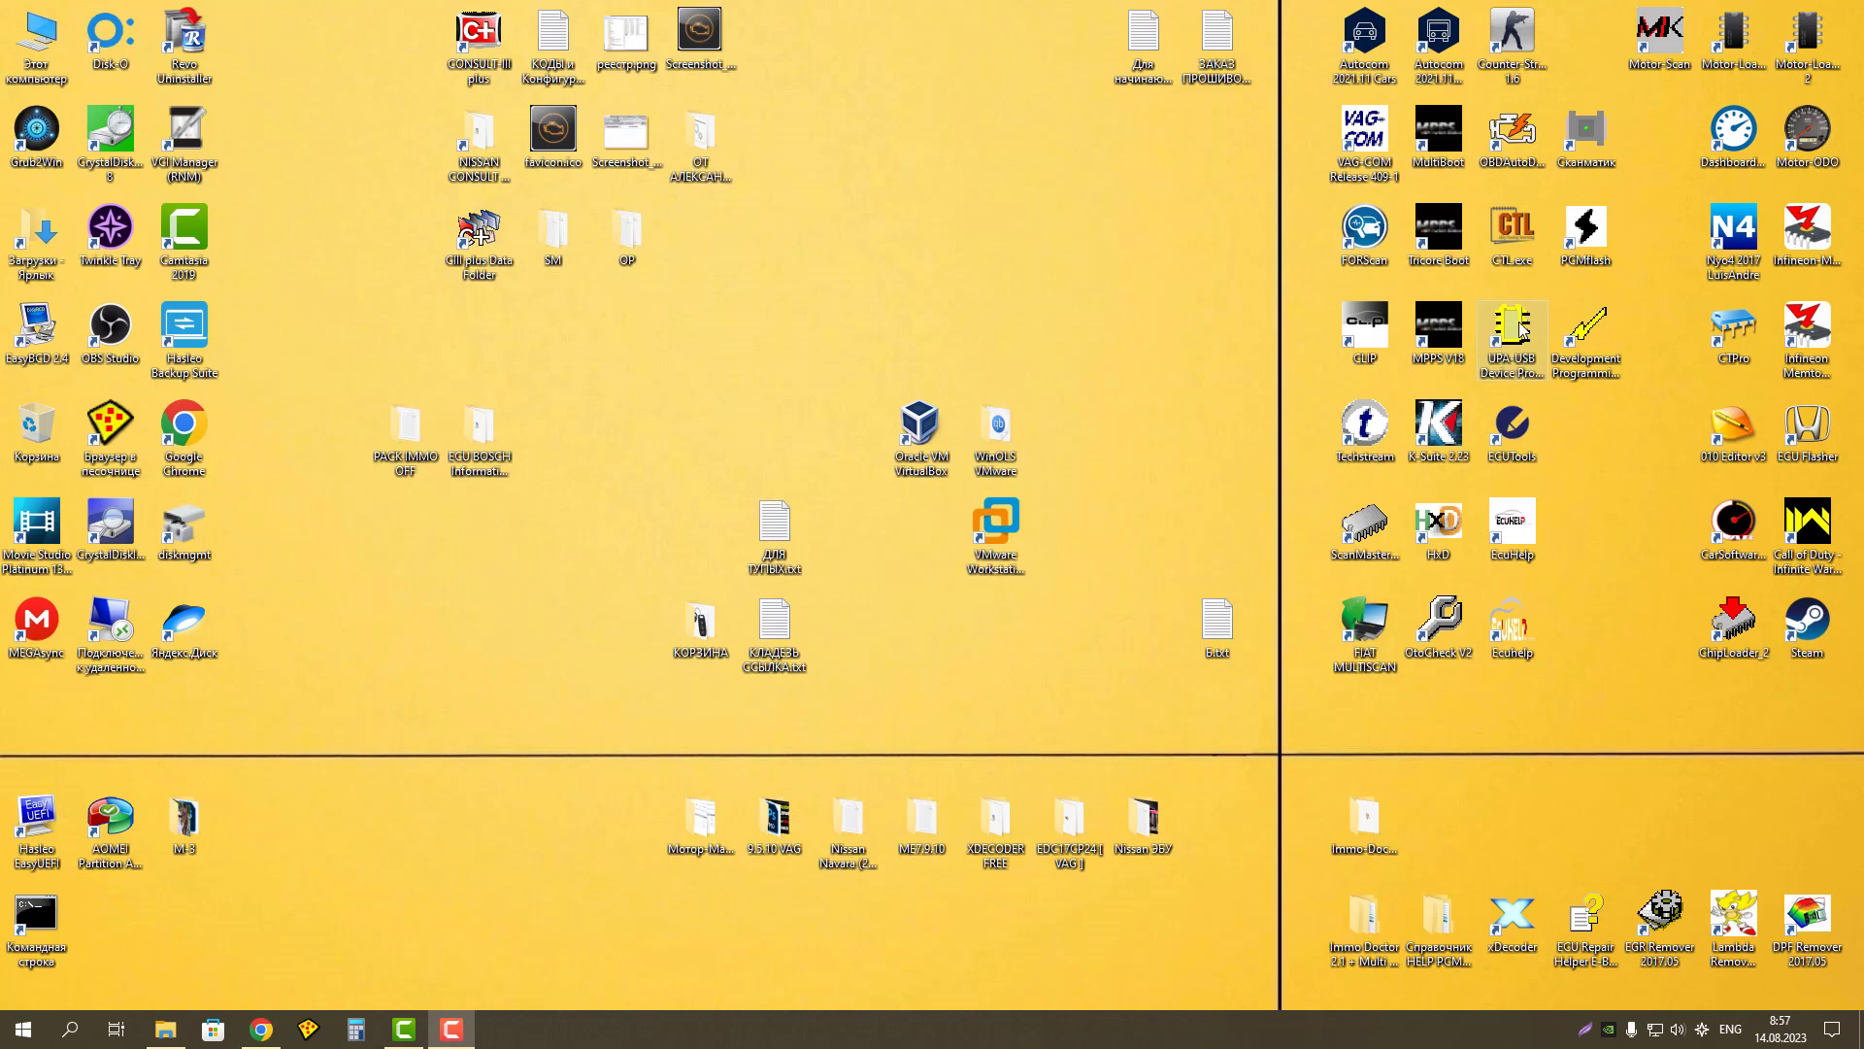
Step: Open the file location of the UPA-USB Device Programmer desktop shortcut and reveal the folder's full path
right_click(1520, 328)
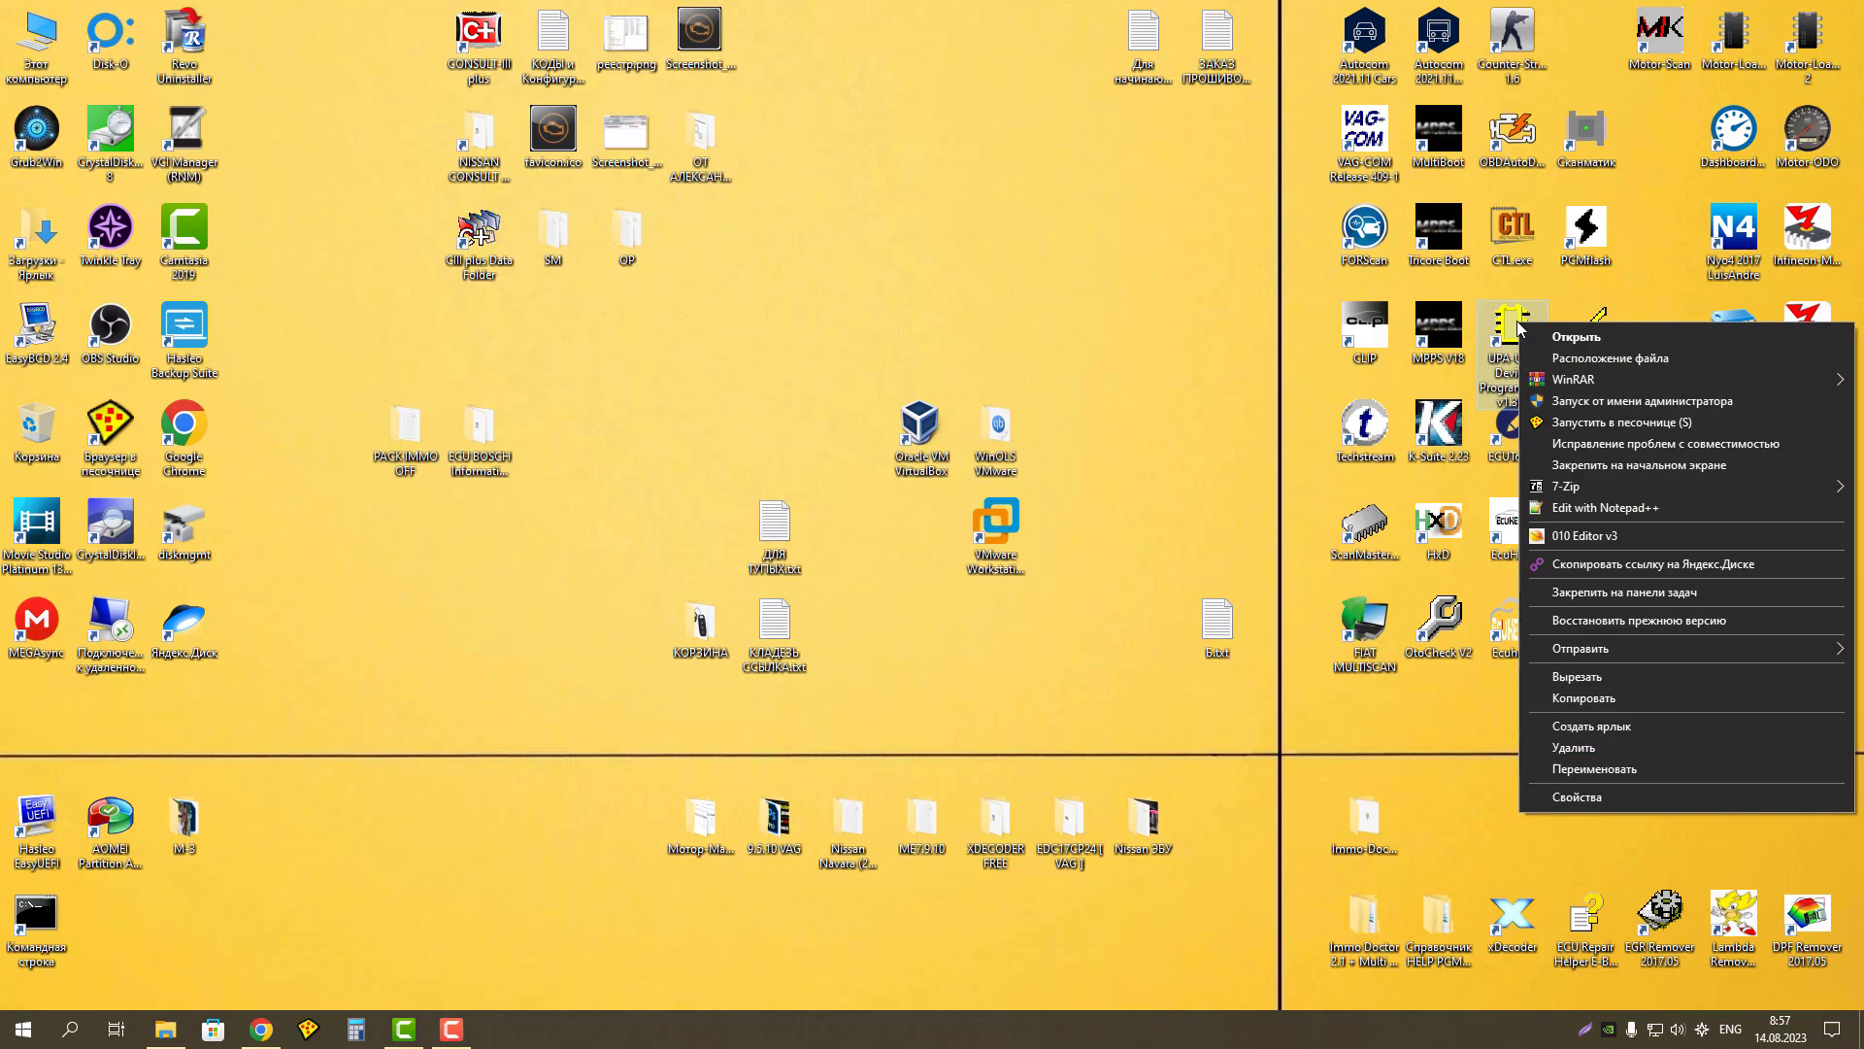
click(1661, 360)
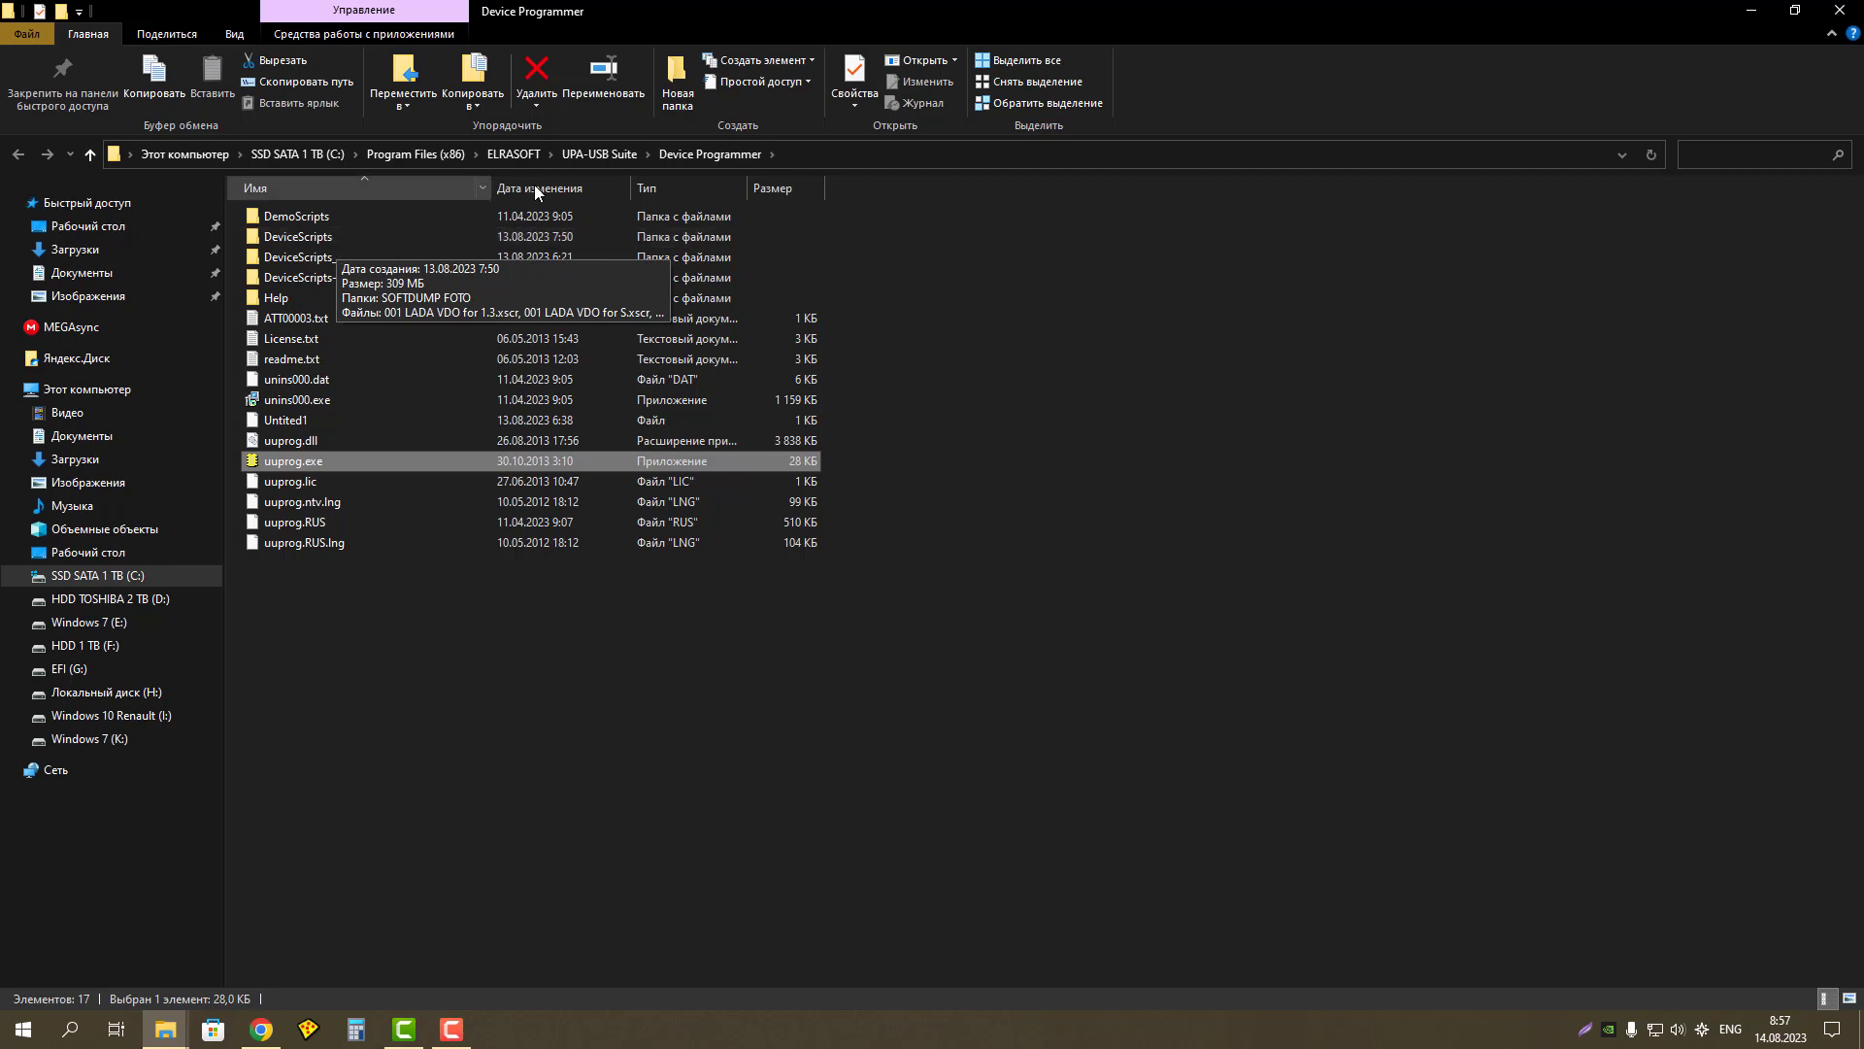
click(800, 155)
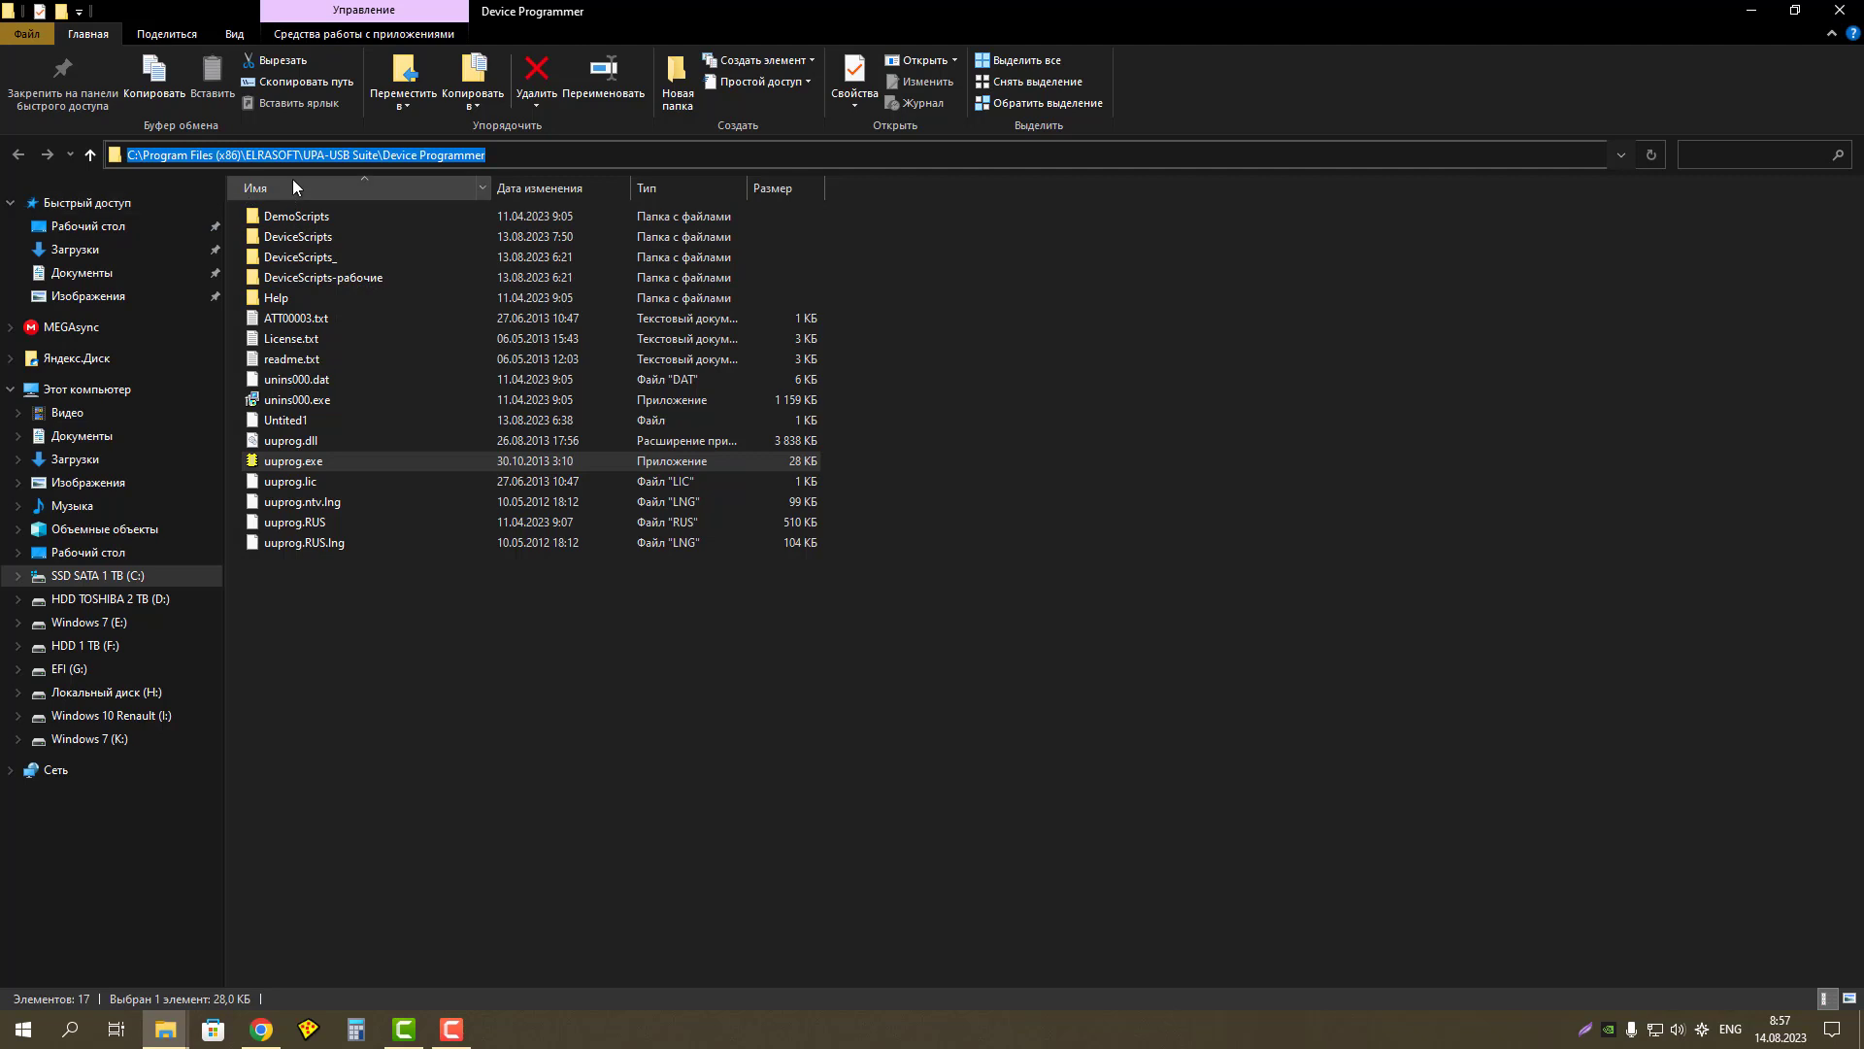
click(502, 154)
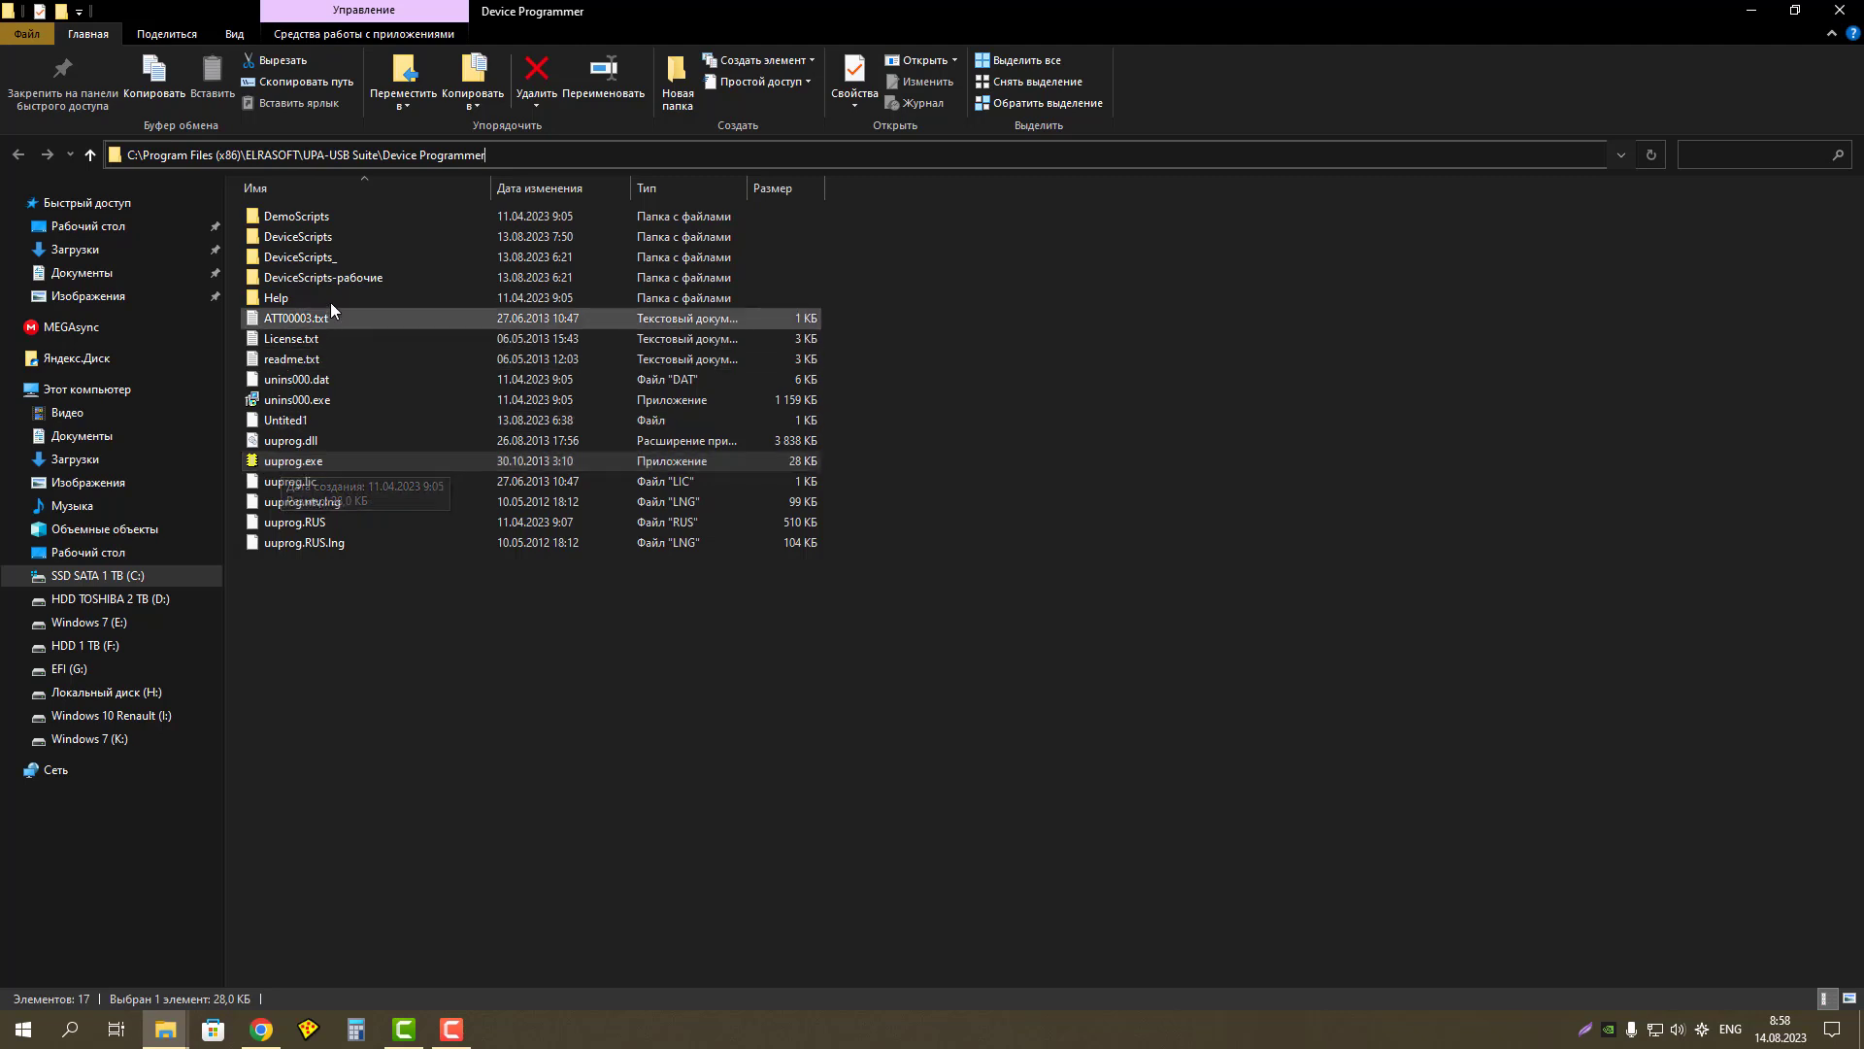
Step: Examine the DeviceScripts, DeviceScripts_ and DeviceScripts-рабочие folders in the Device Programmer directory
click(328, 237)
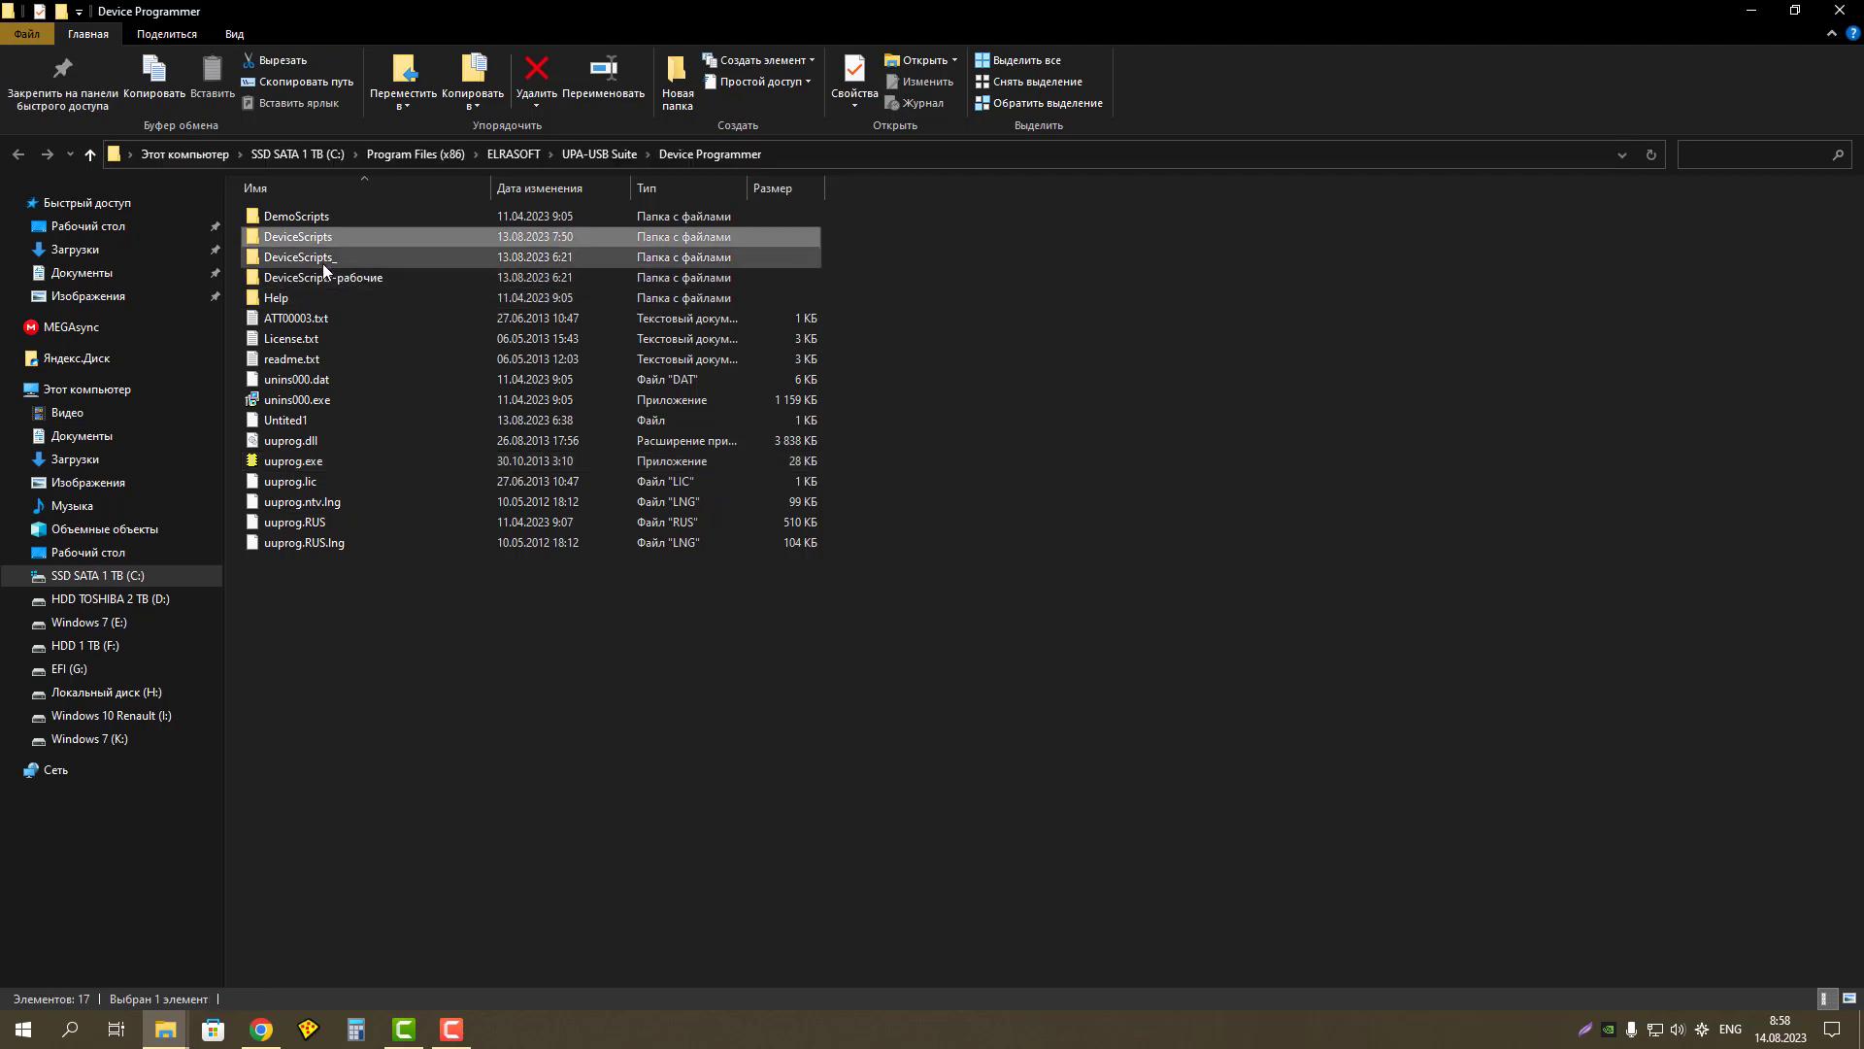
click(324, 258)
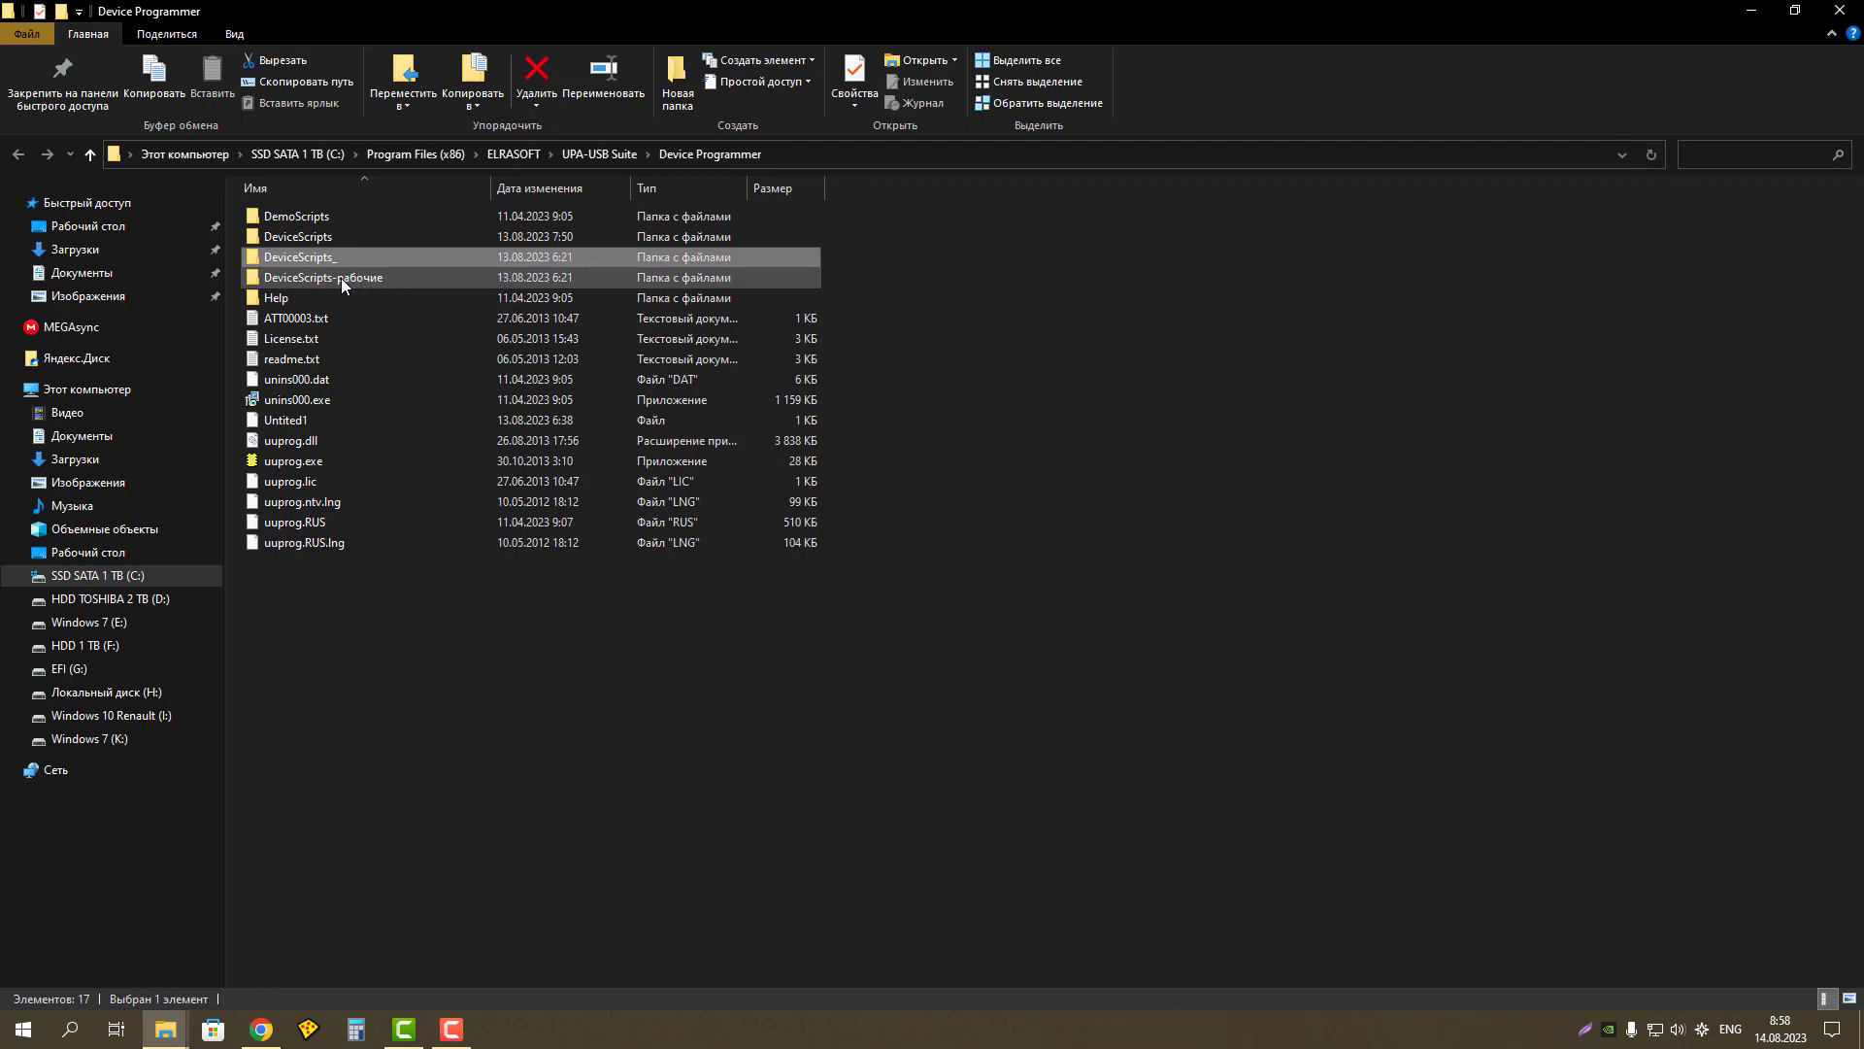
click(340, 278)
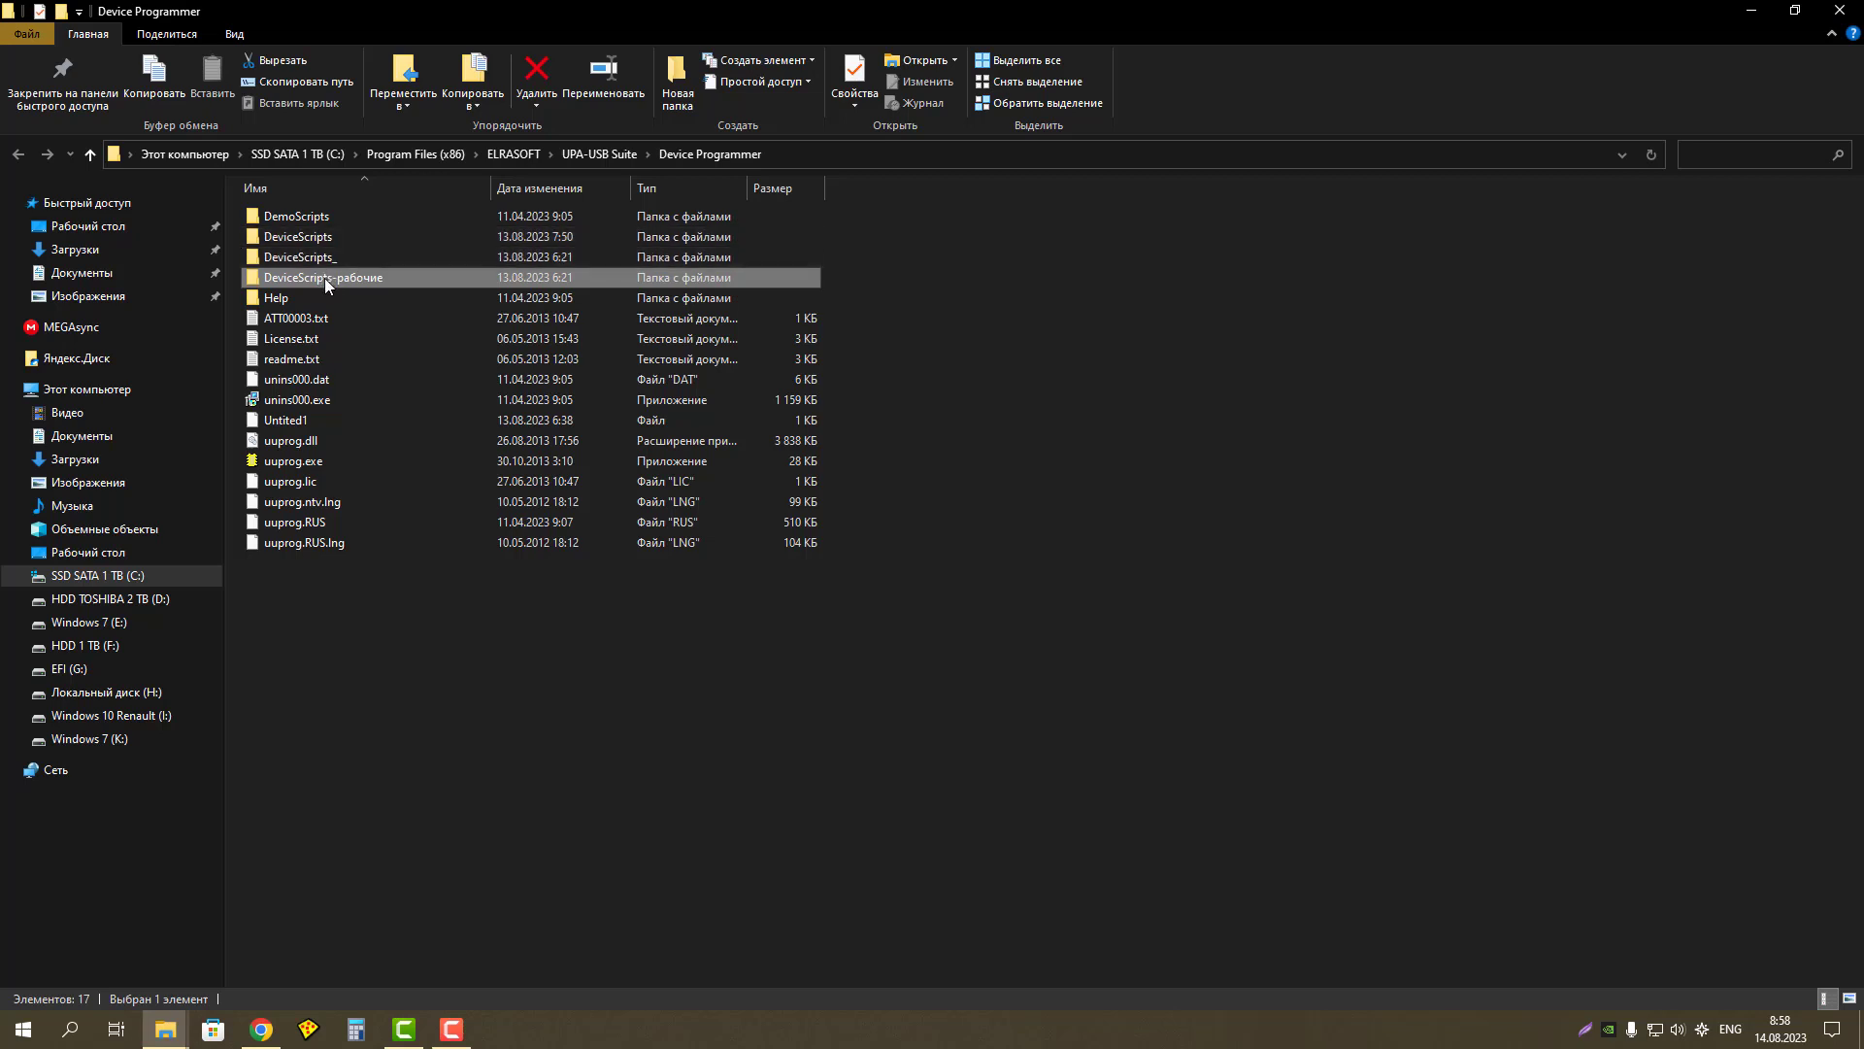
click(325, 258)
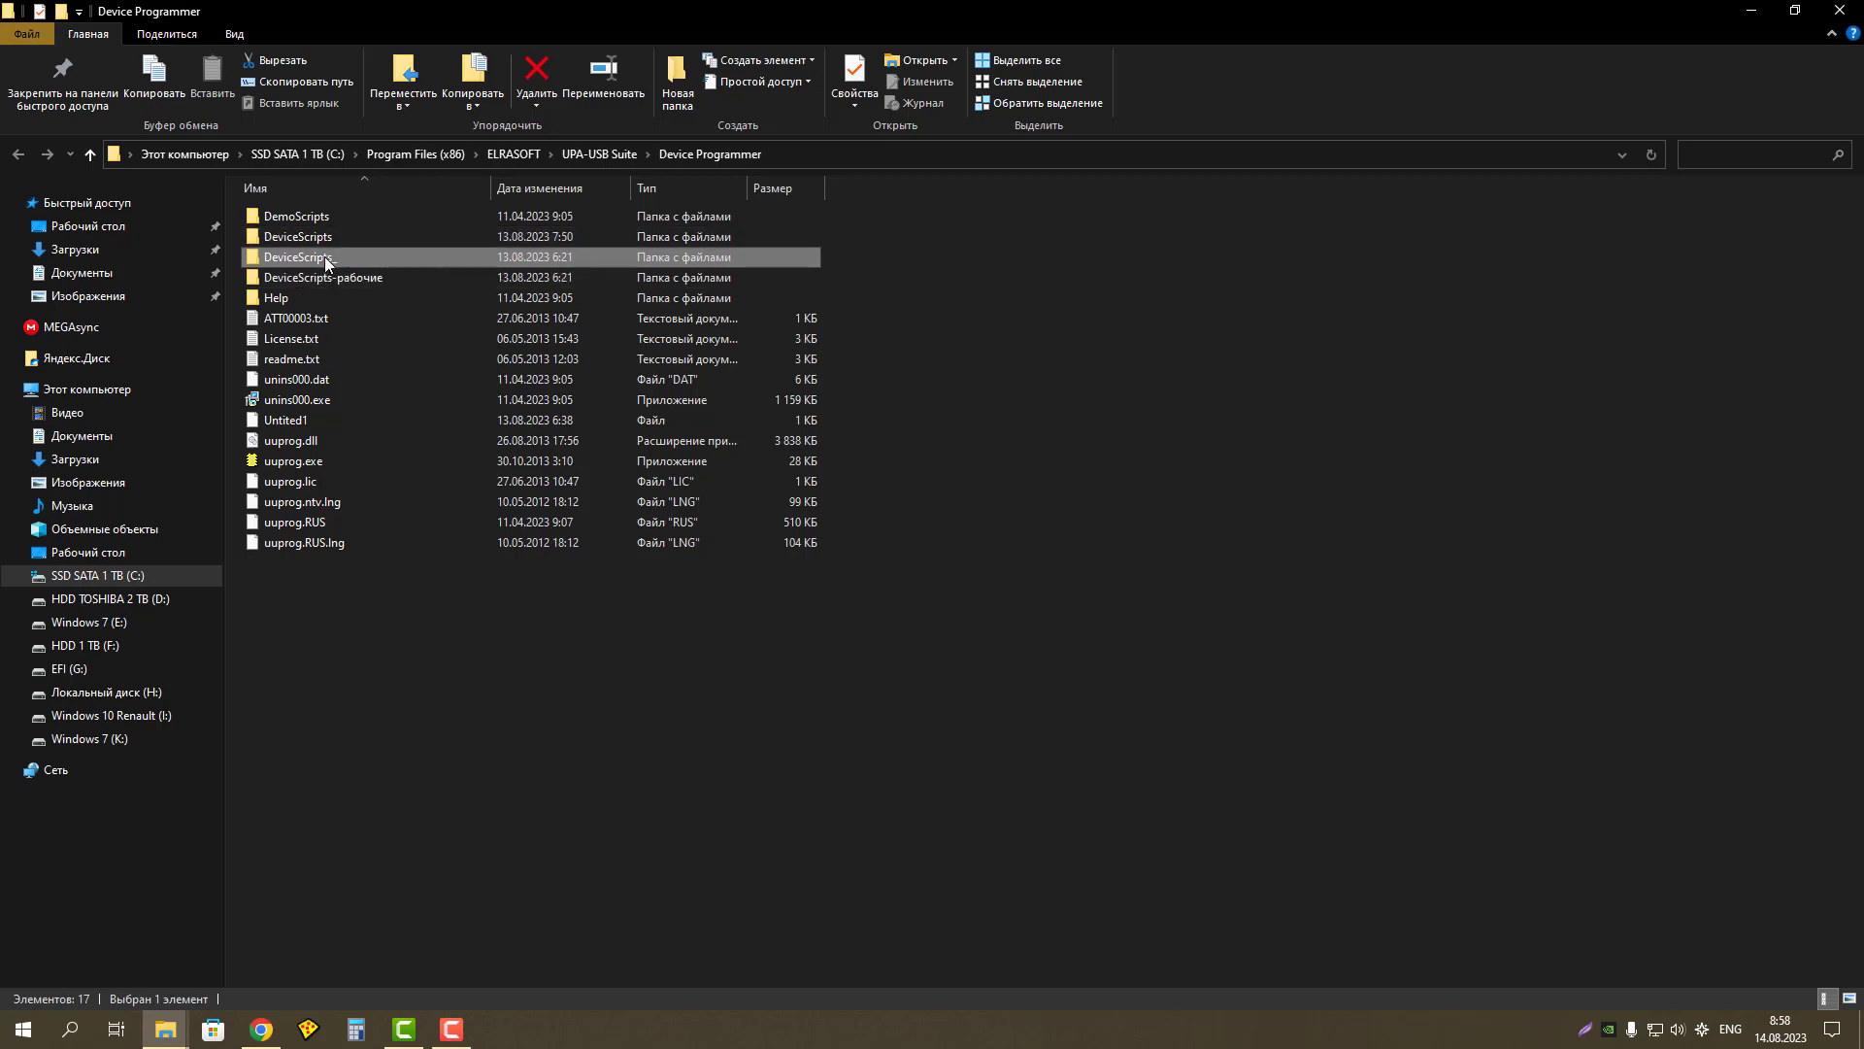
click(327, 242)
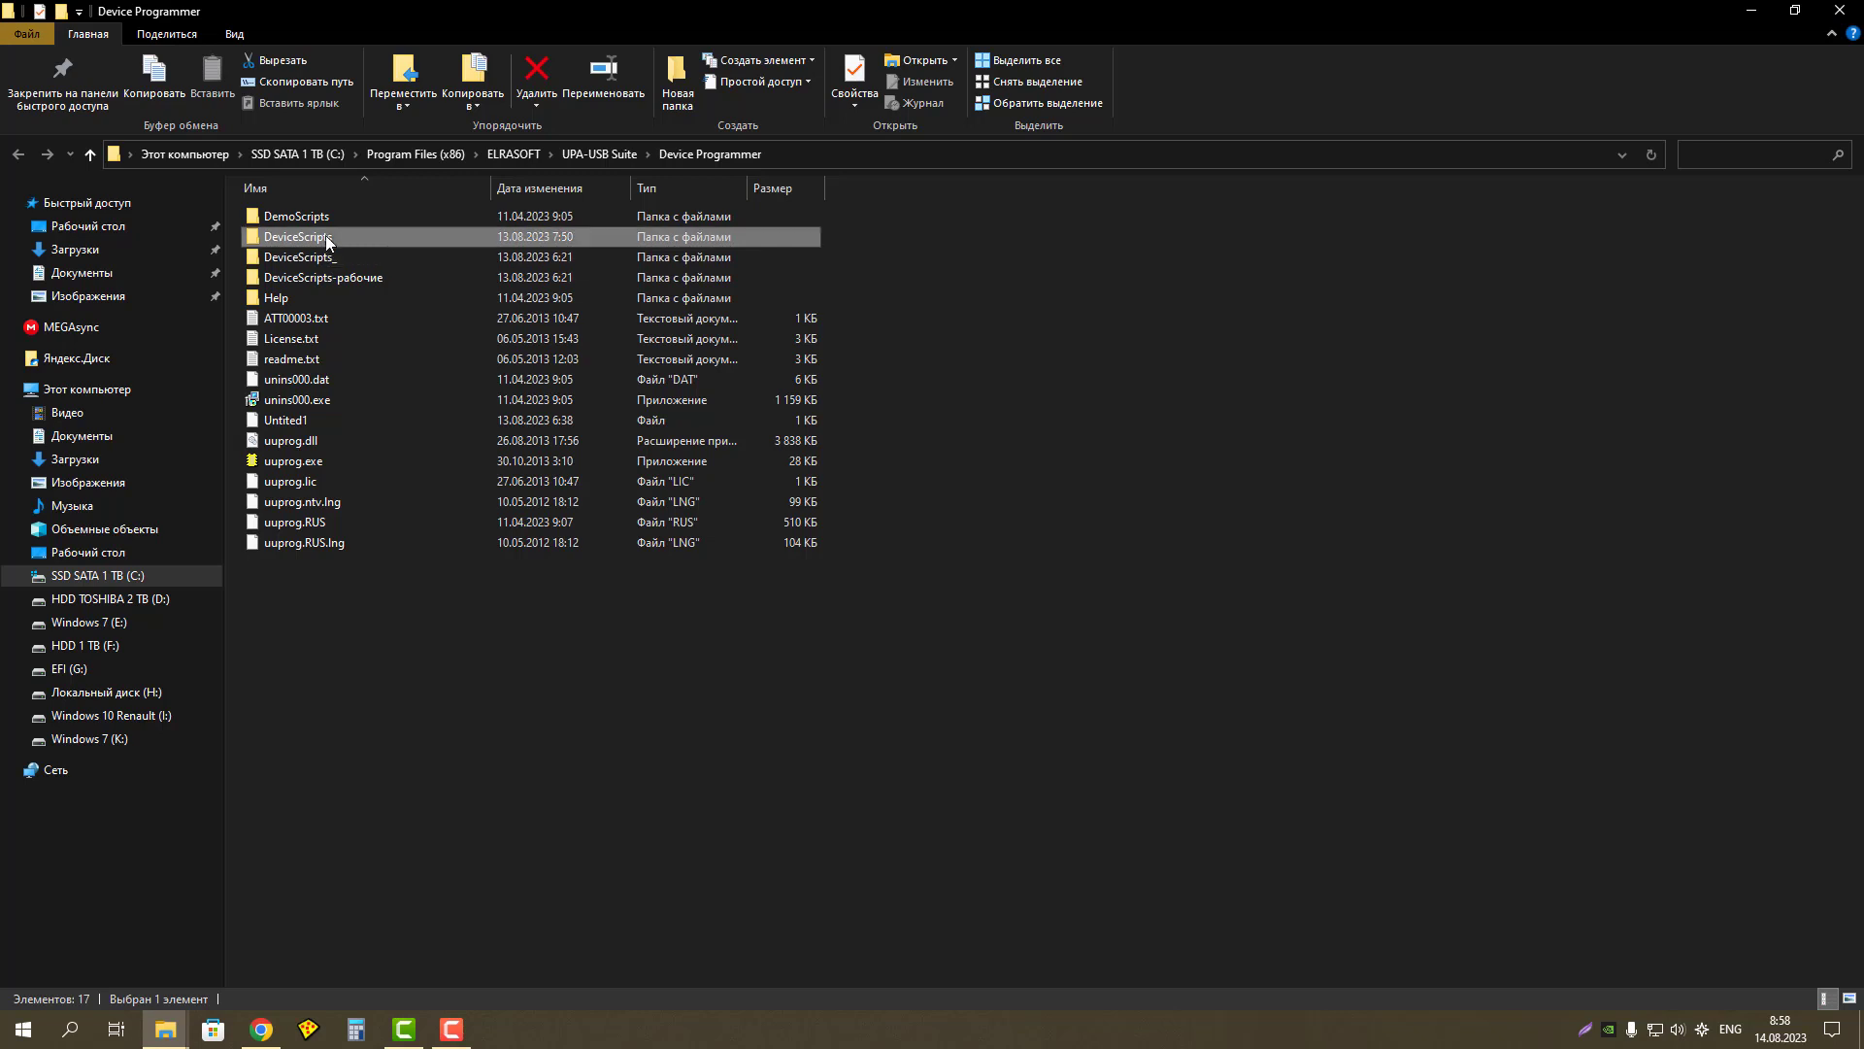
click(357, 240)
click(361, 241)
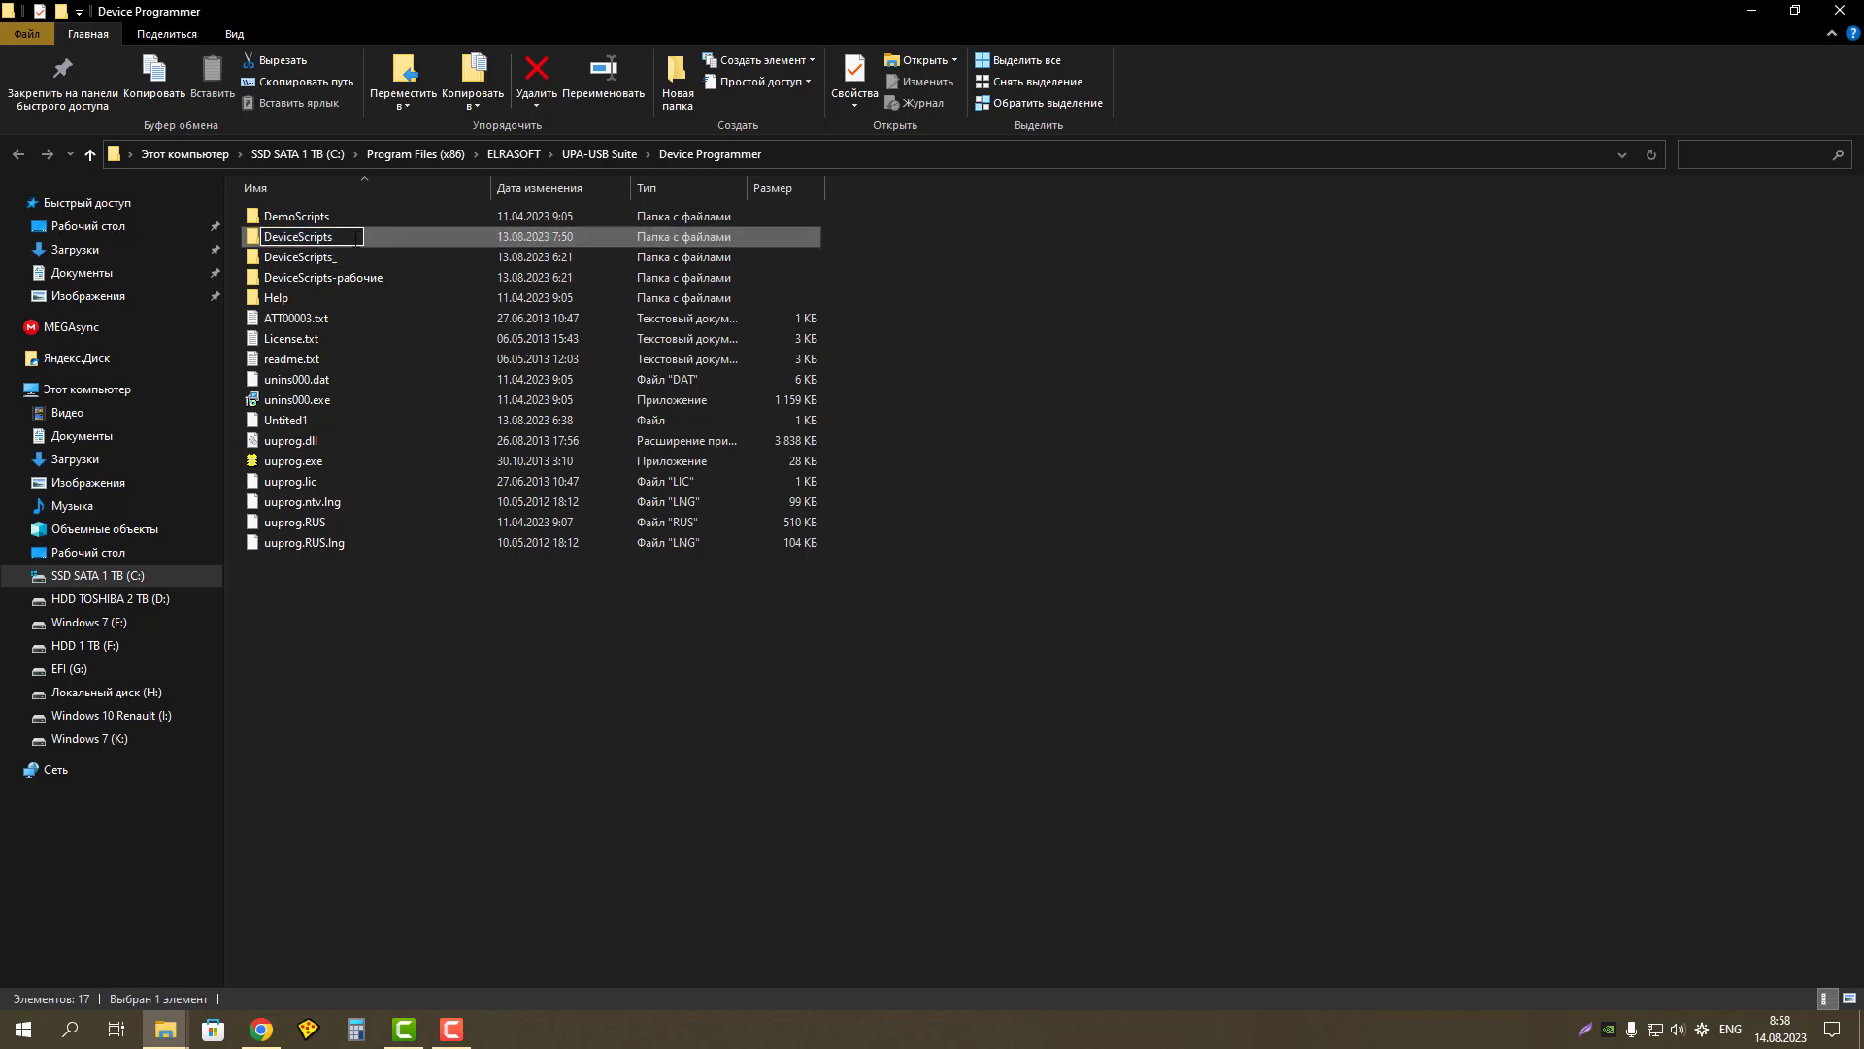
text(==)
key(BackSpace)
key(BackSpace)
click(1030, 294)
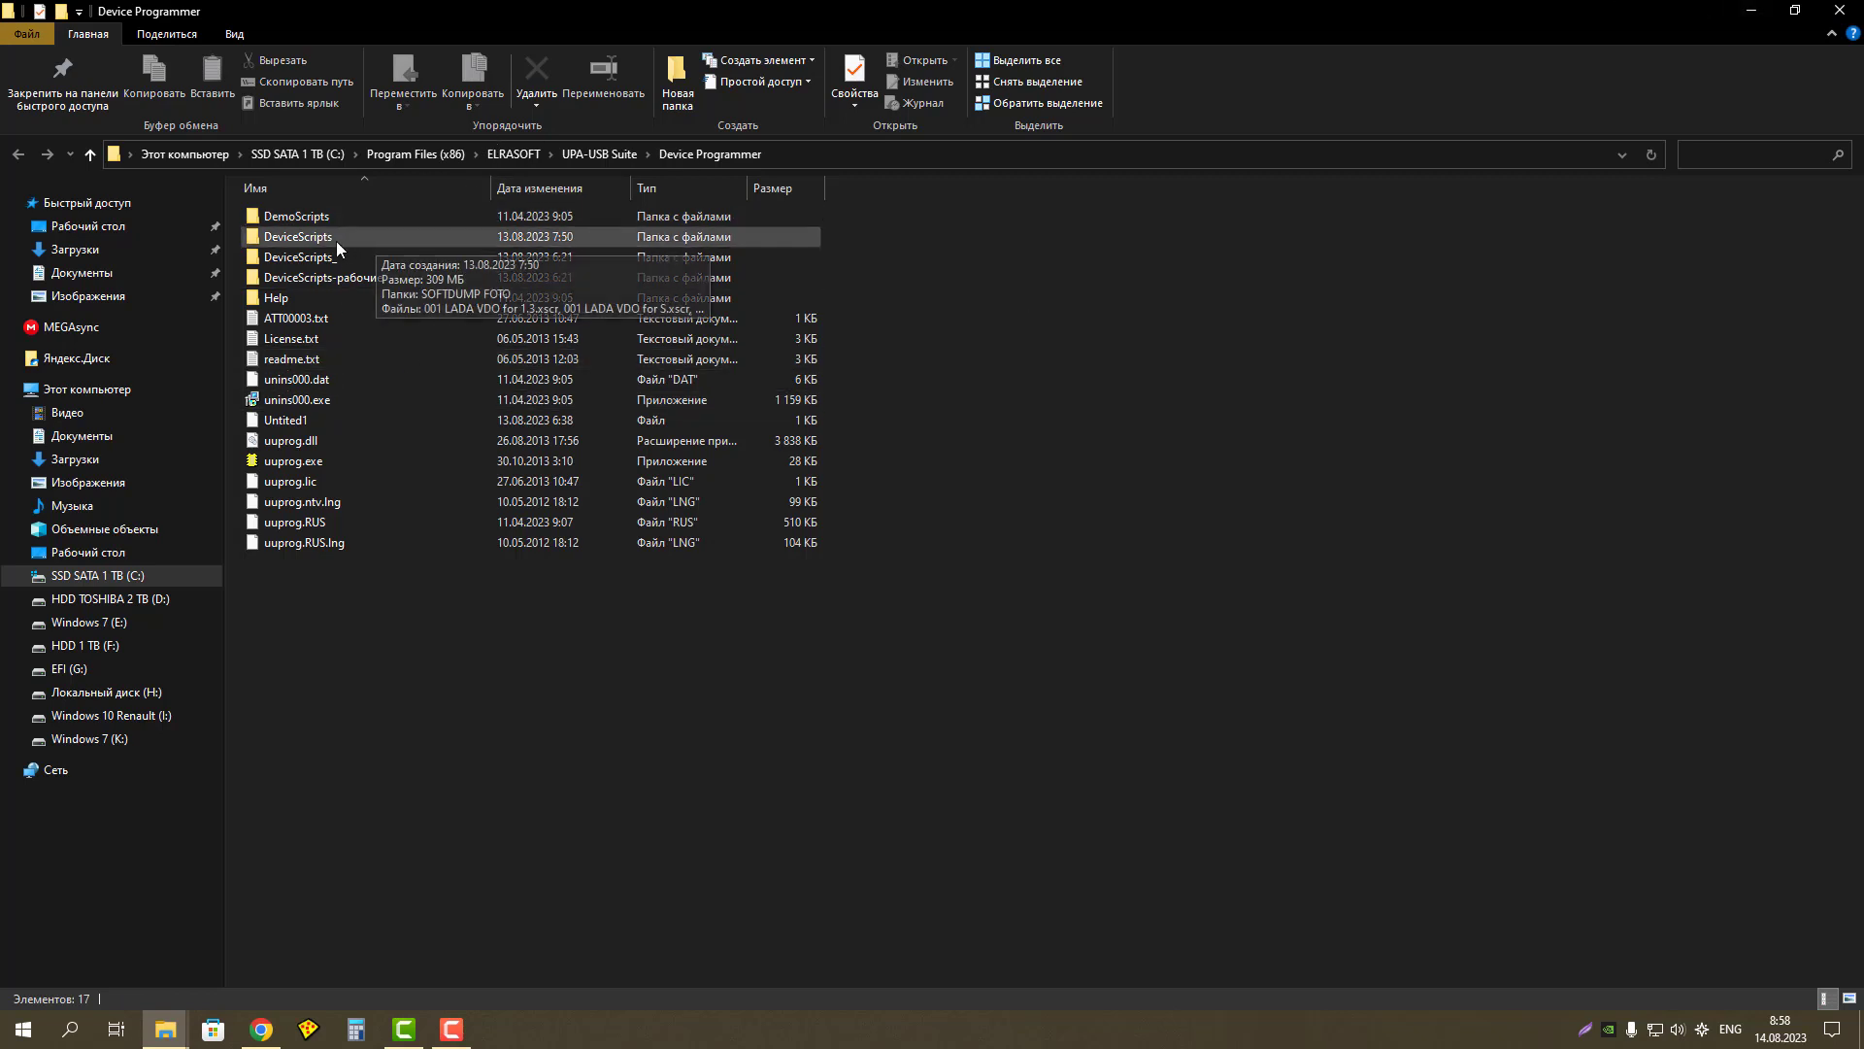
Step: Close the folder window, launch UPA-USB Device Programmer from the desktop and maximize its Import Device Scripts window
click(1839, 11)
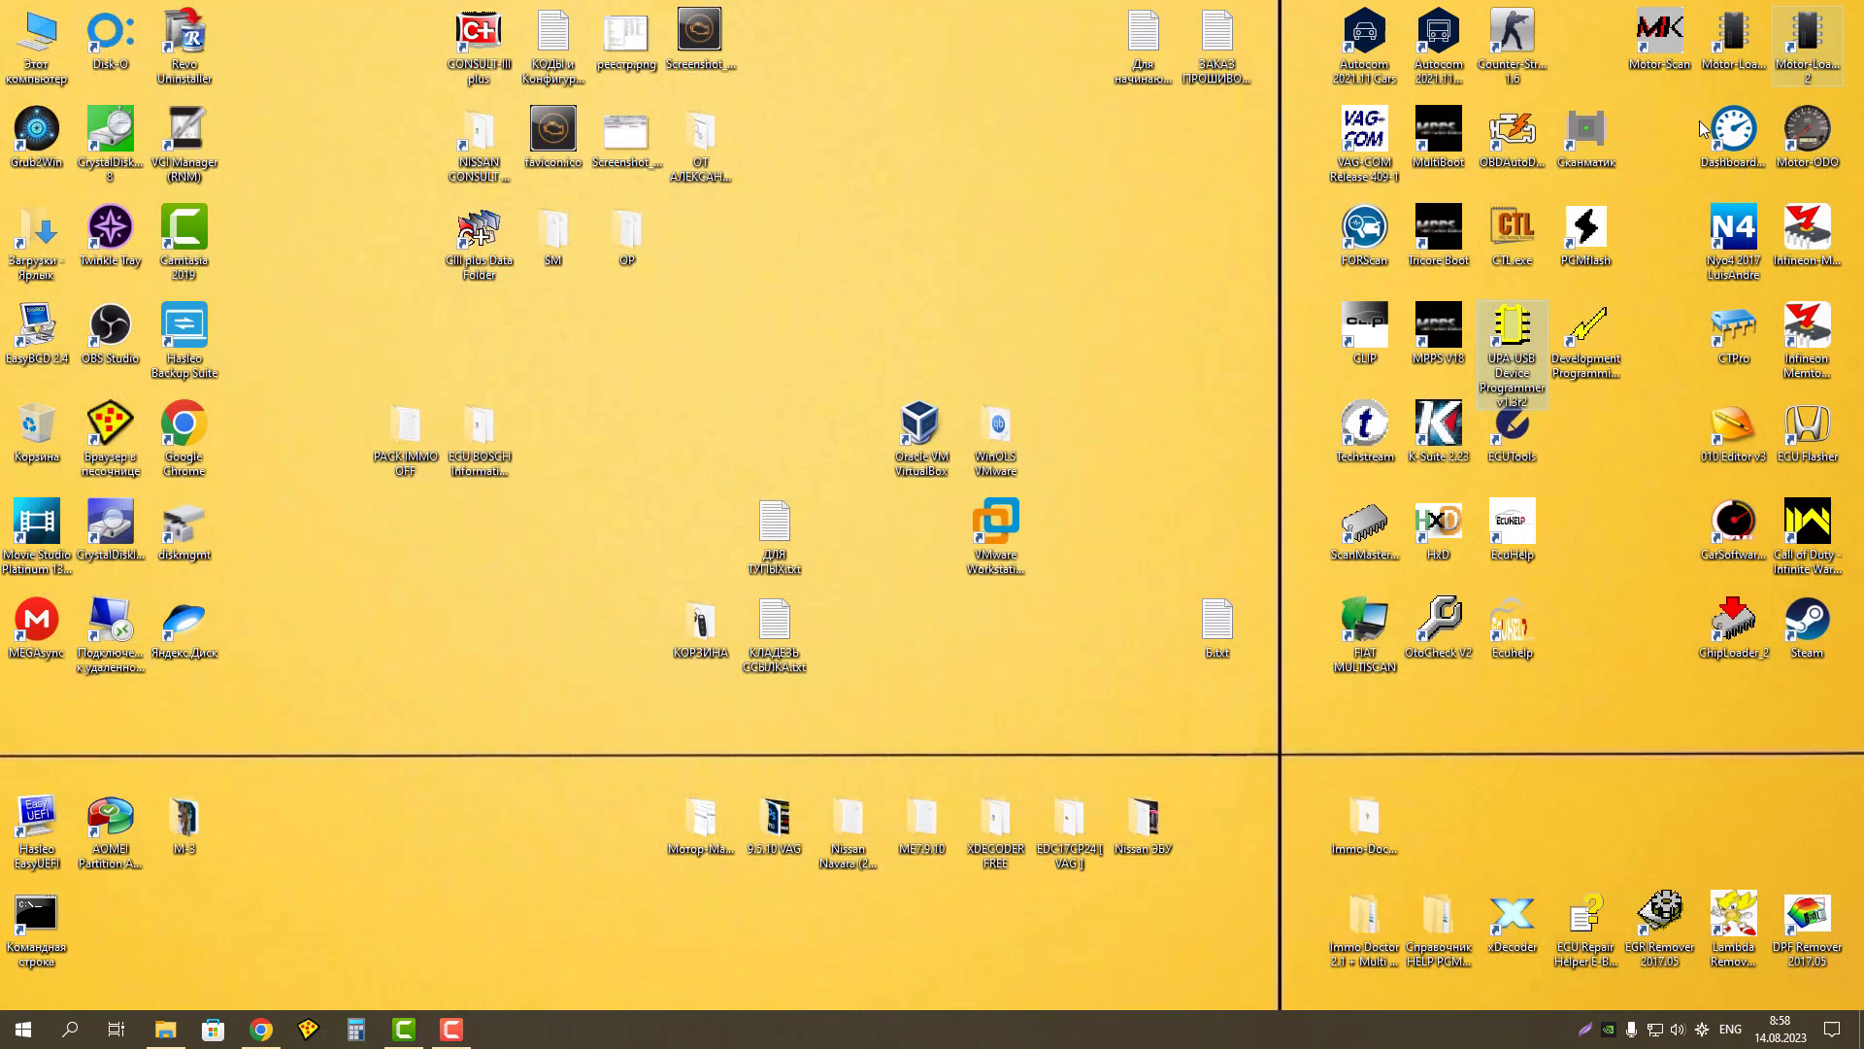
double_click(1509, 332)
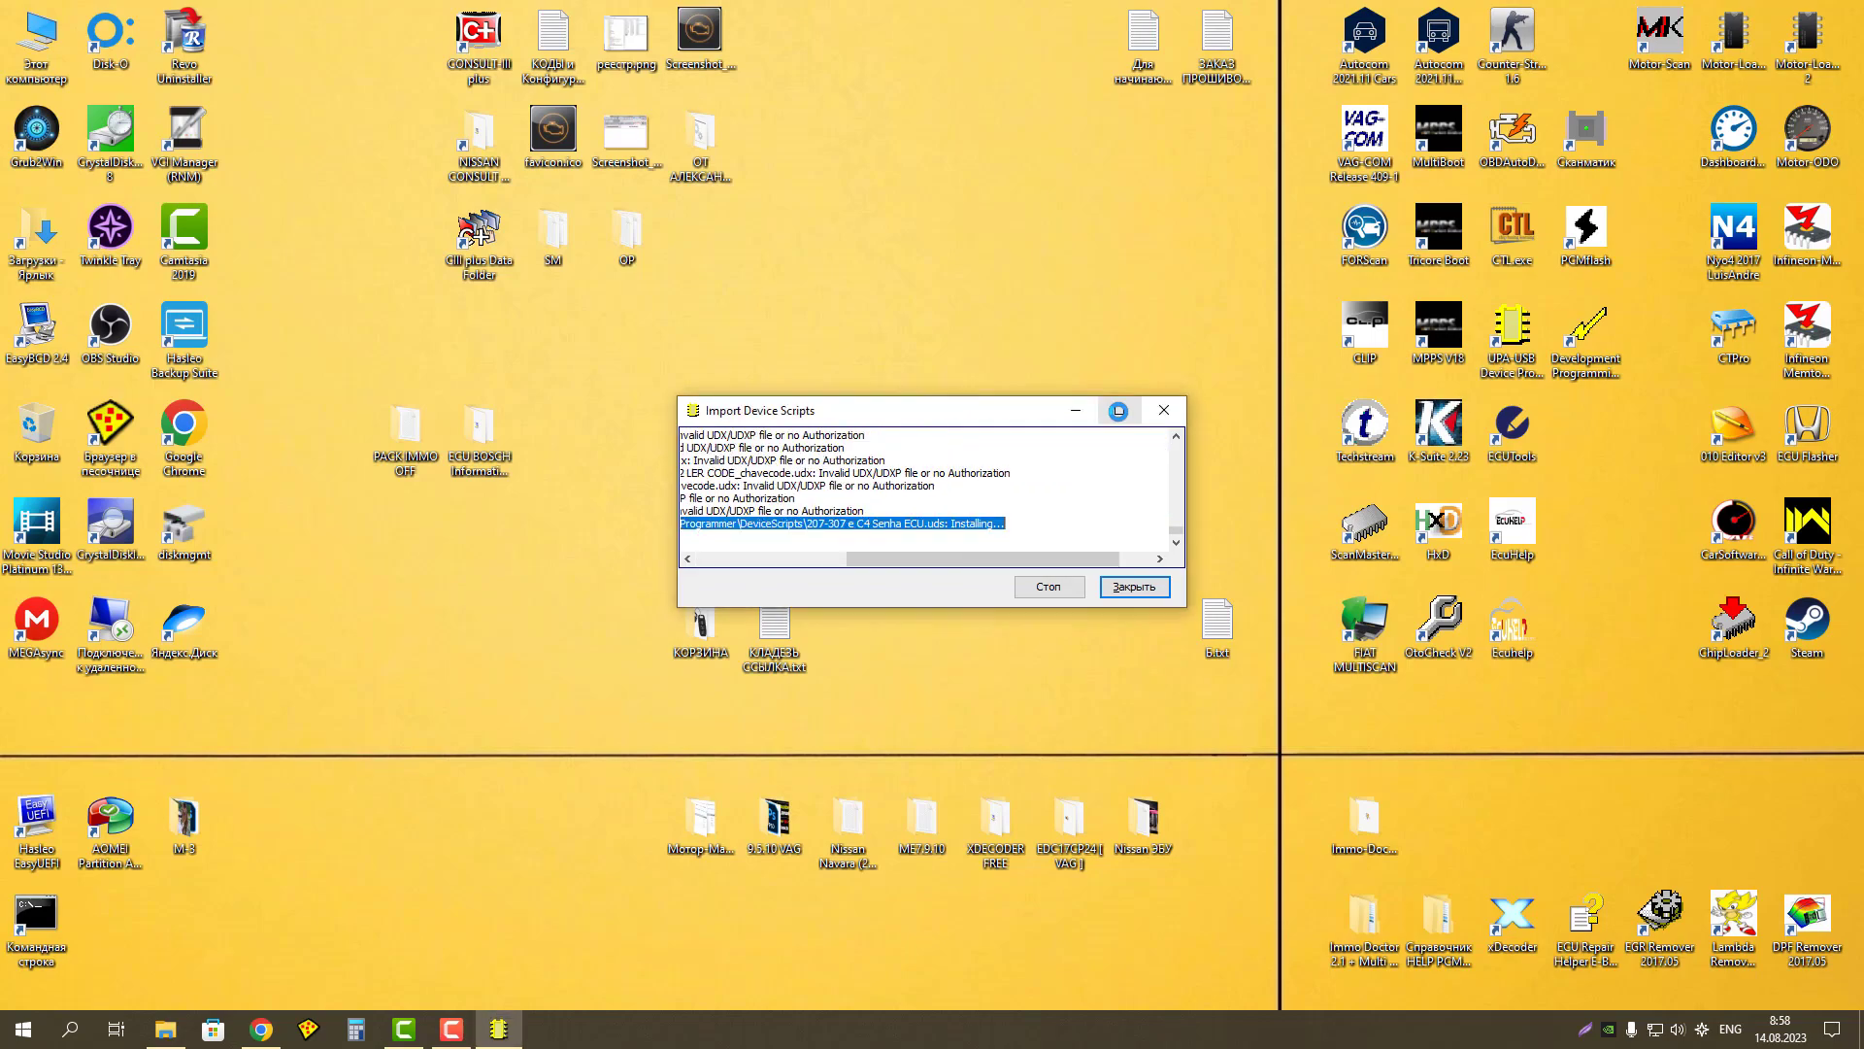
click(1118, 411)
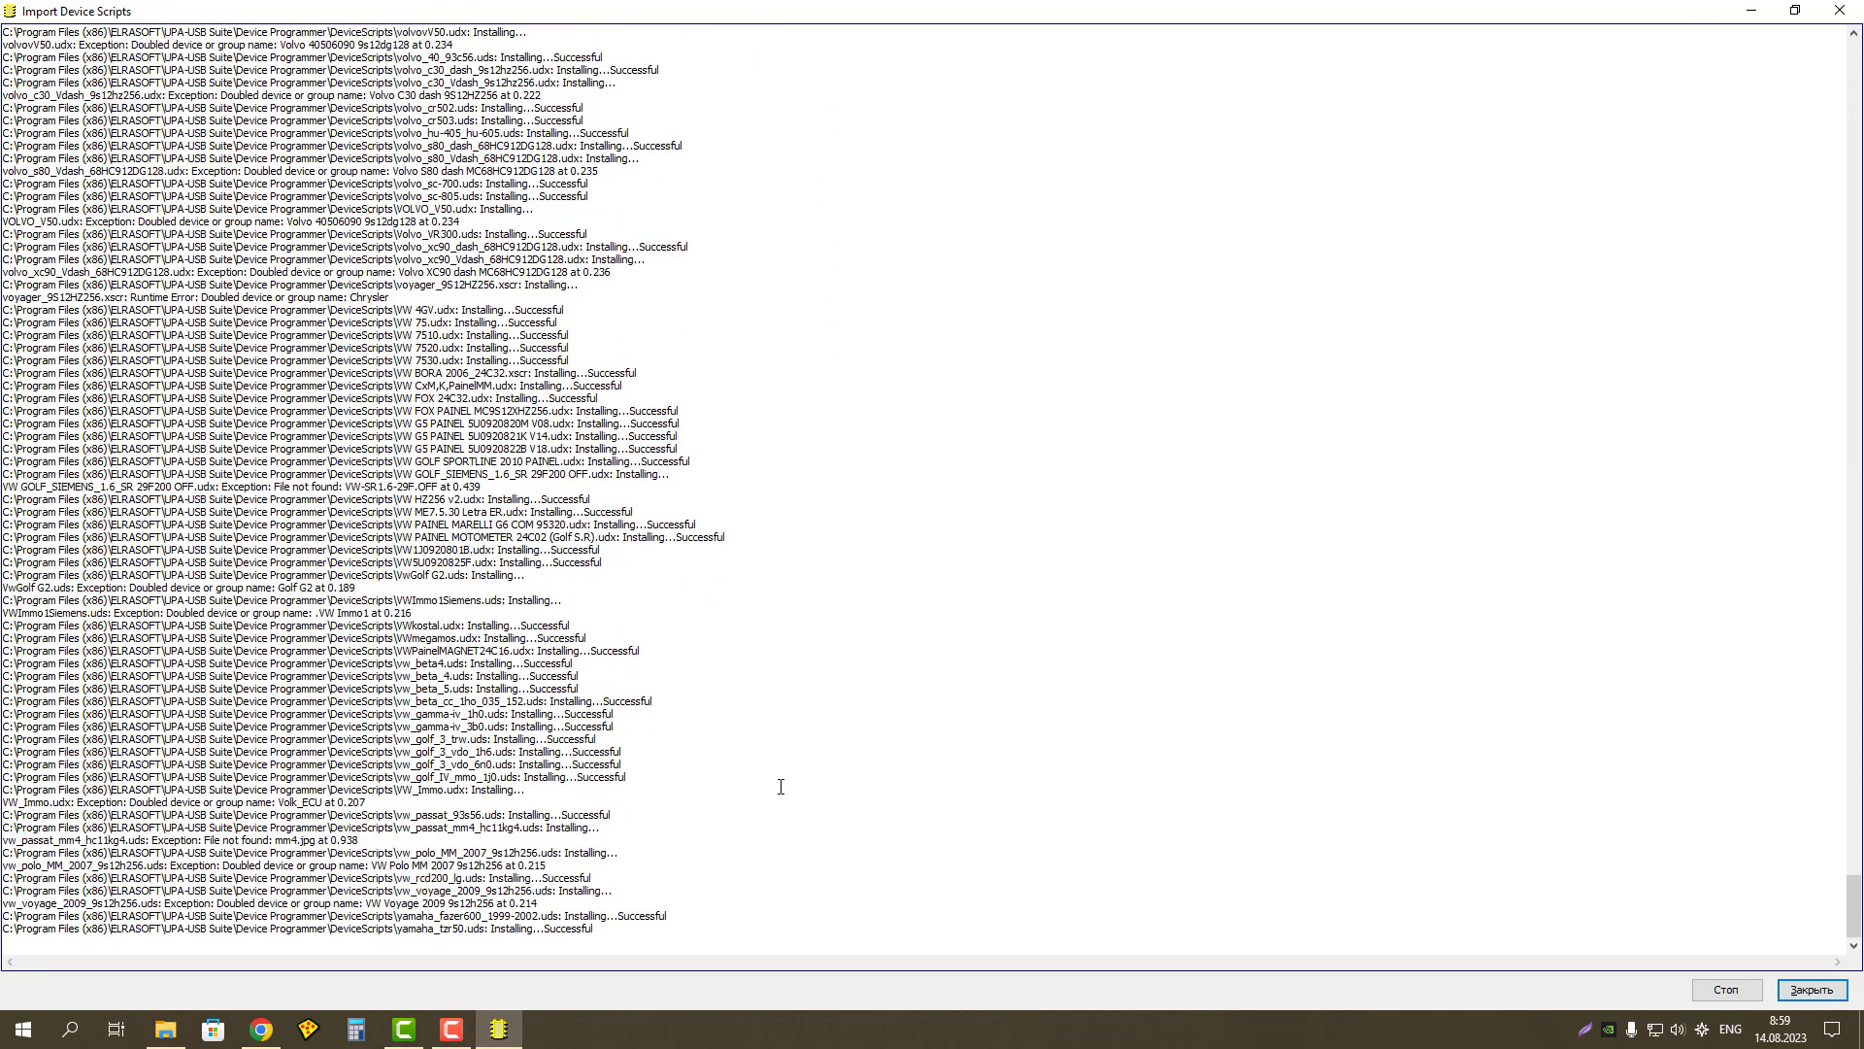
Step: Examine the script import log for installation results and the duplicate-name exception for the Golf G2 script
drag(544, 928, 682, 914)
drag(130, 587, 356, 587)
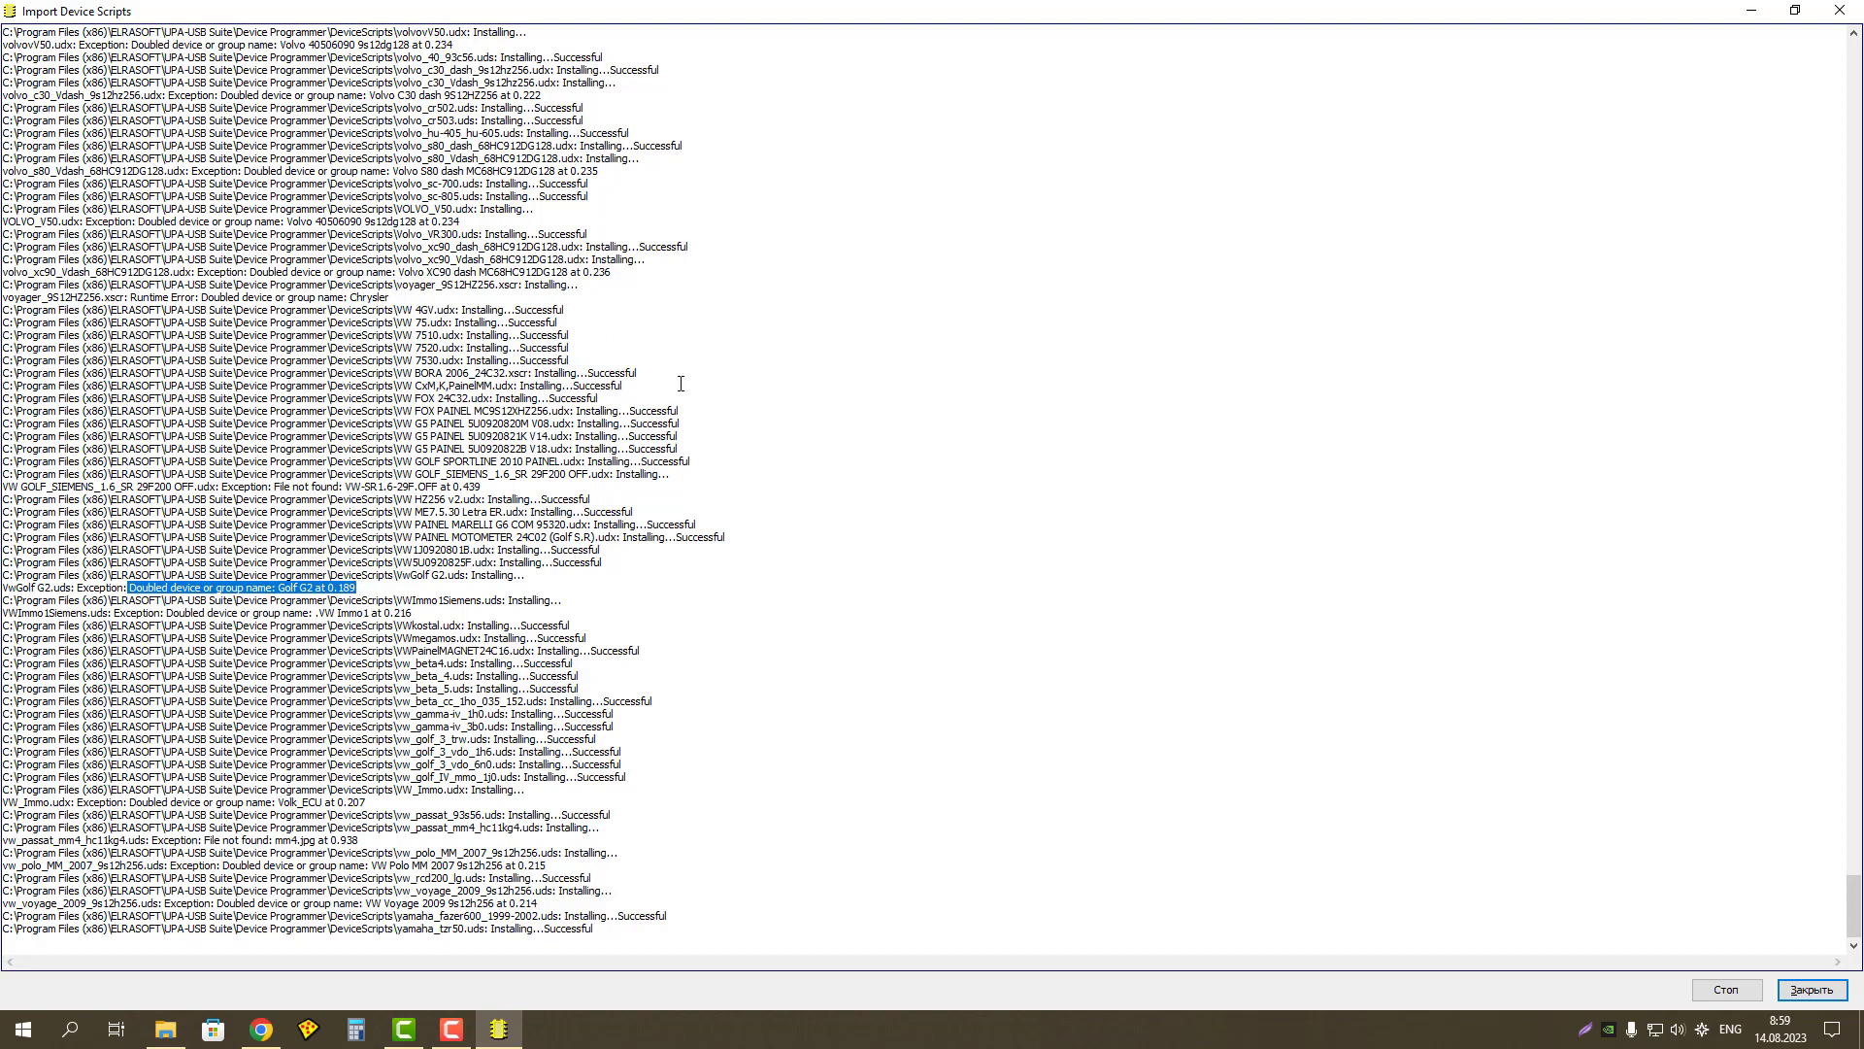
scroll(706, 618, up, 8)
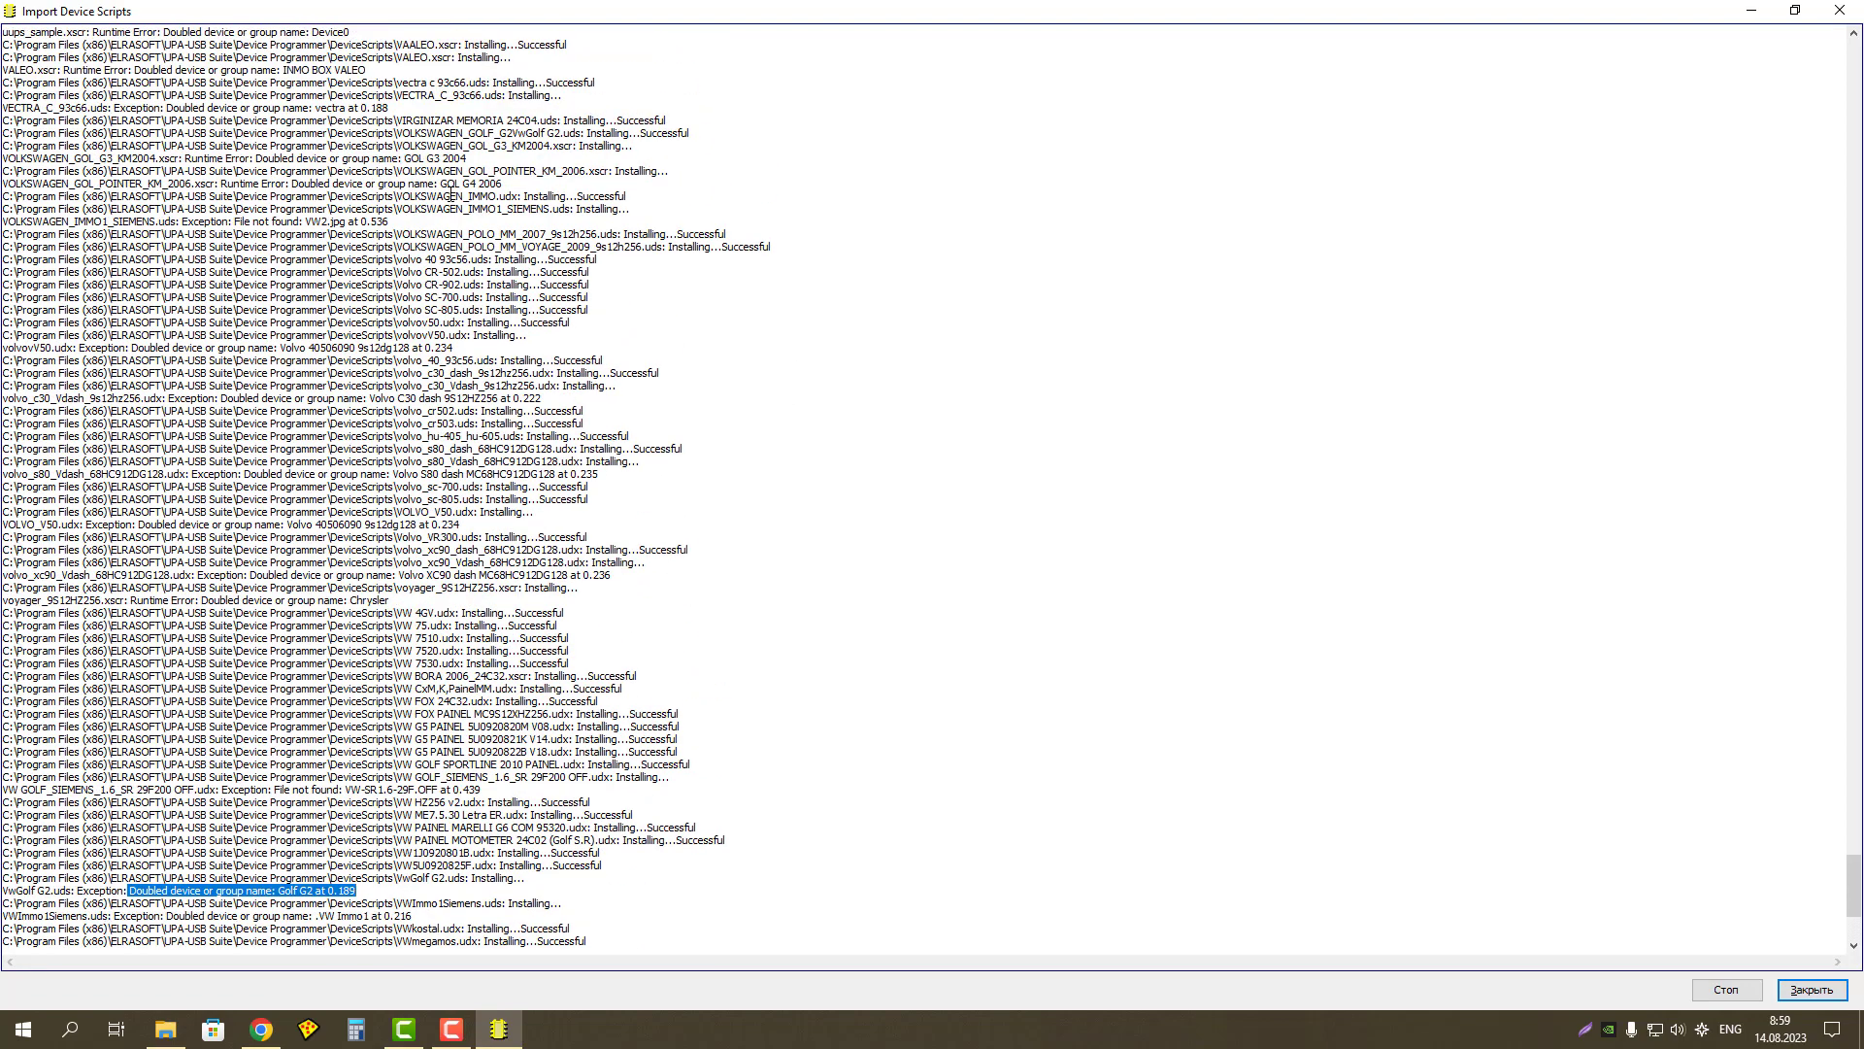
scroll(449, 194, down, 8)
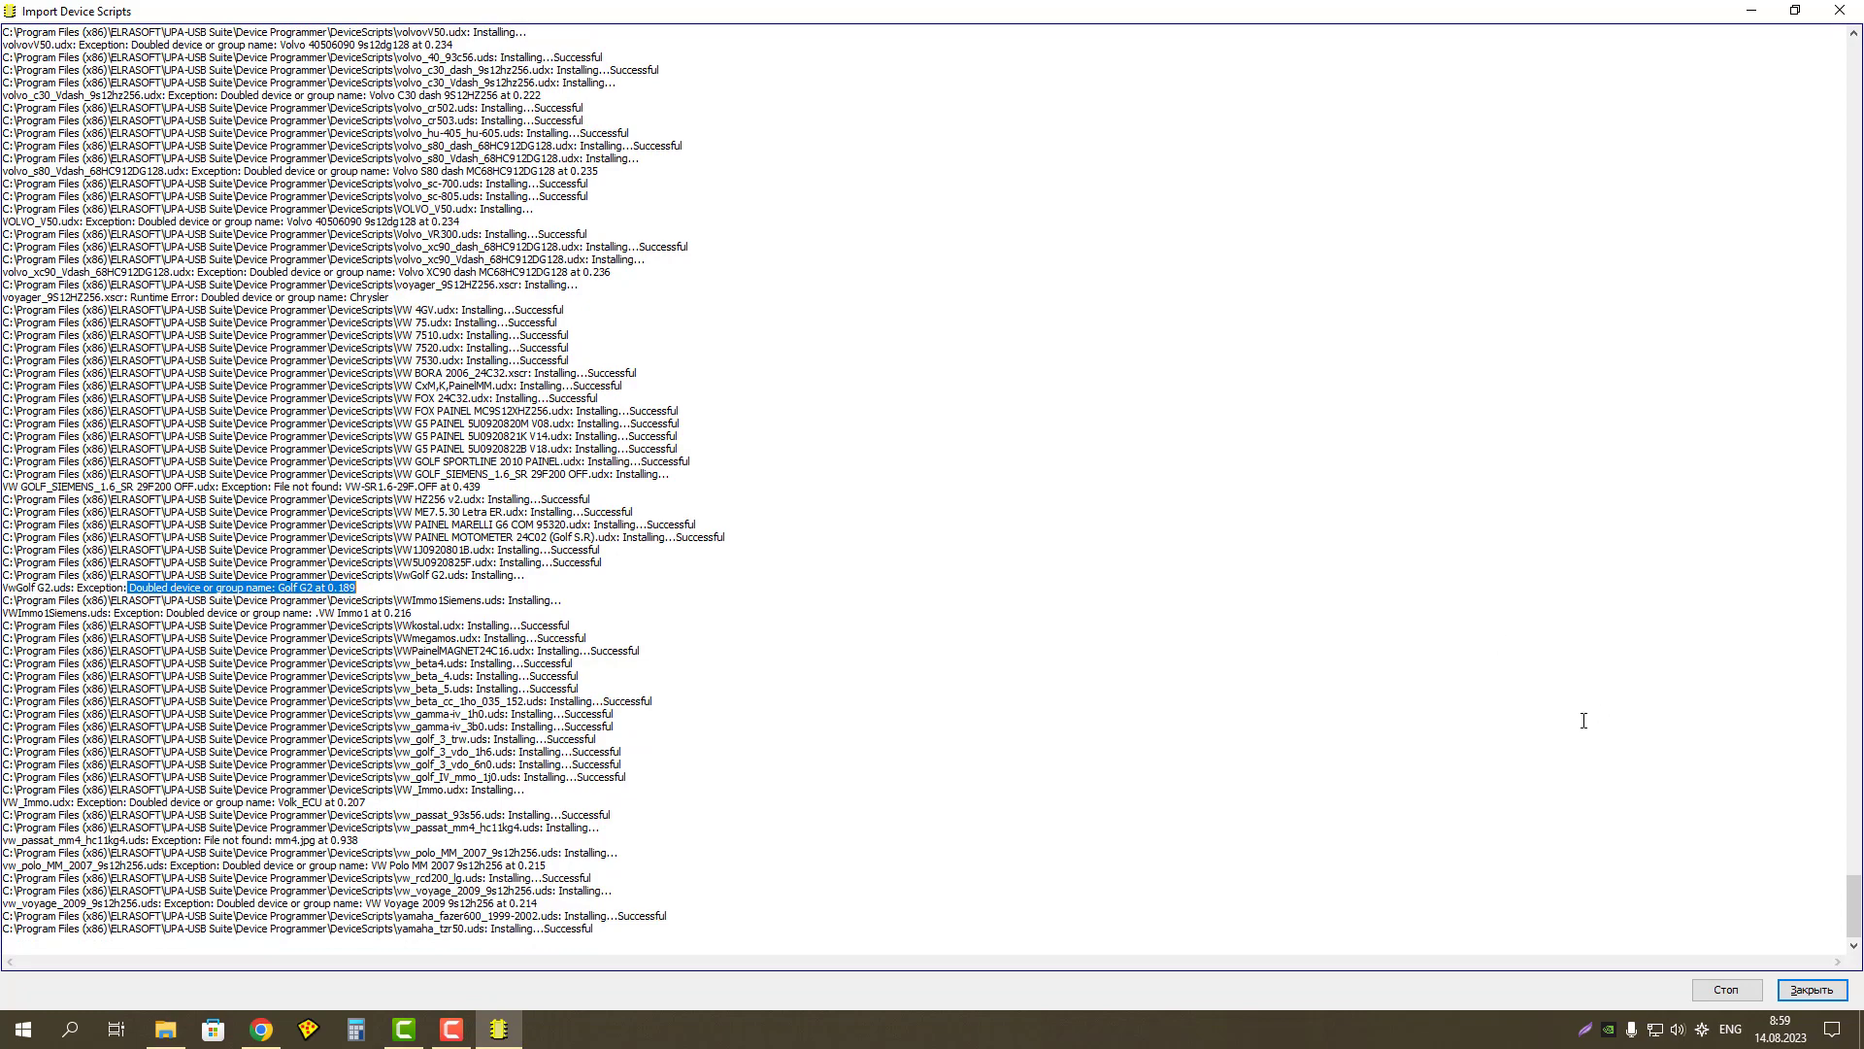
Step: Dismiss the import log, create a new file and open the BMW EWS3 script from the << Immo >> device group
click(1815, 991)
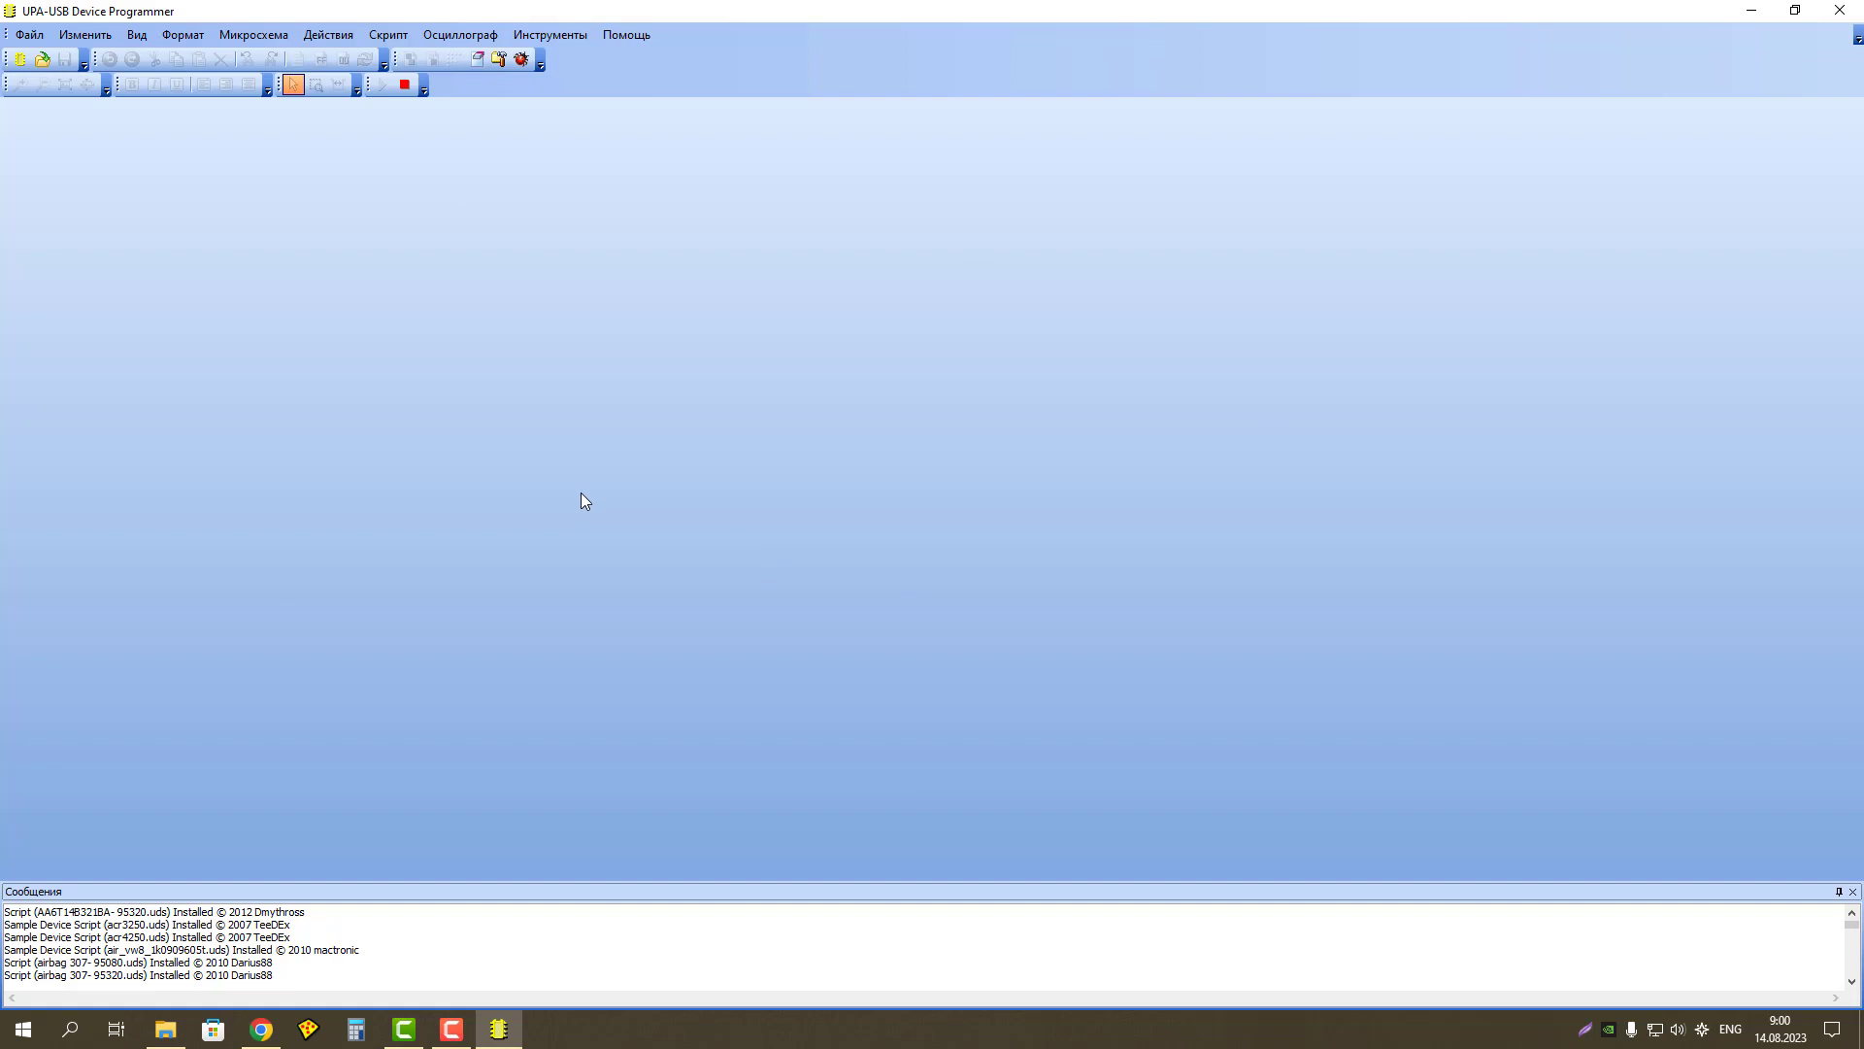
click(20, 60)
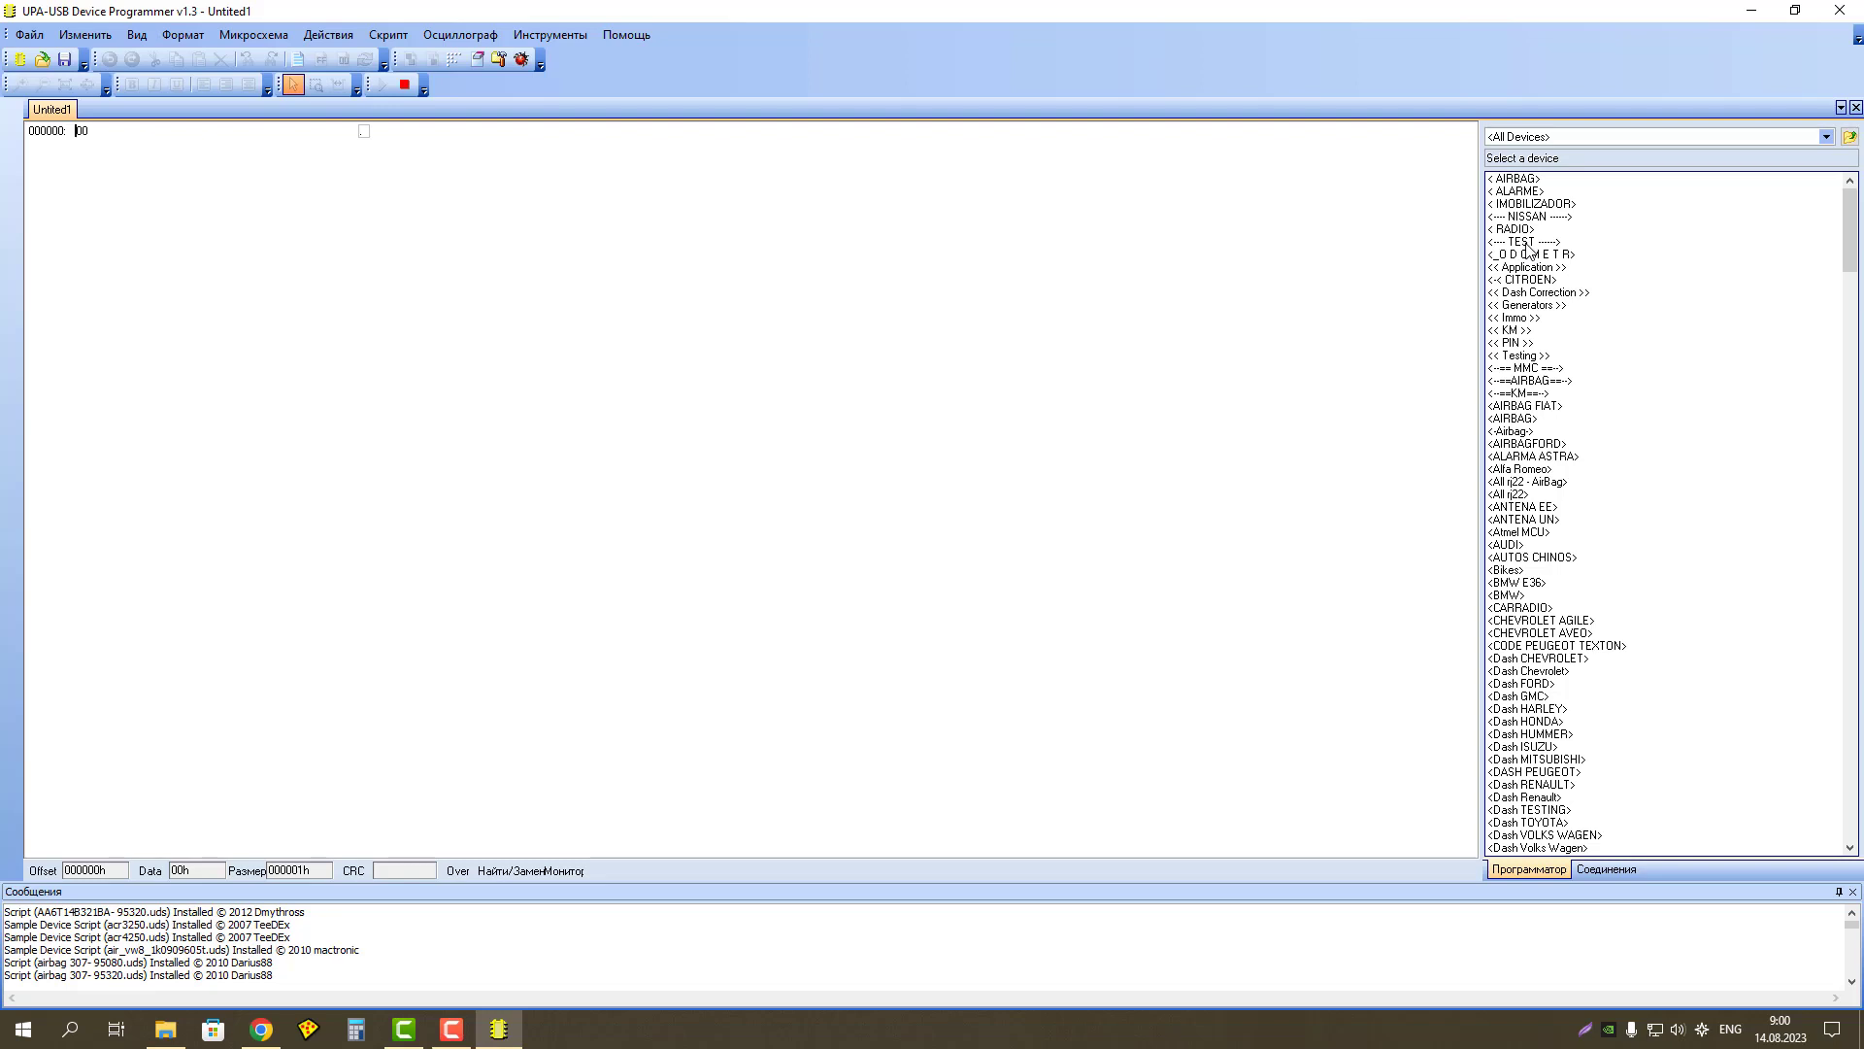
double_click(1516, 319)
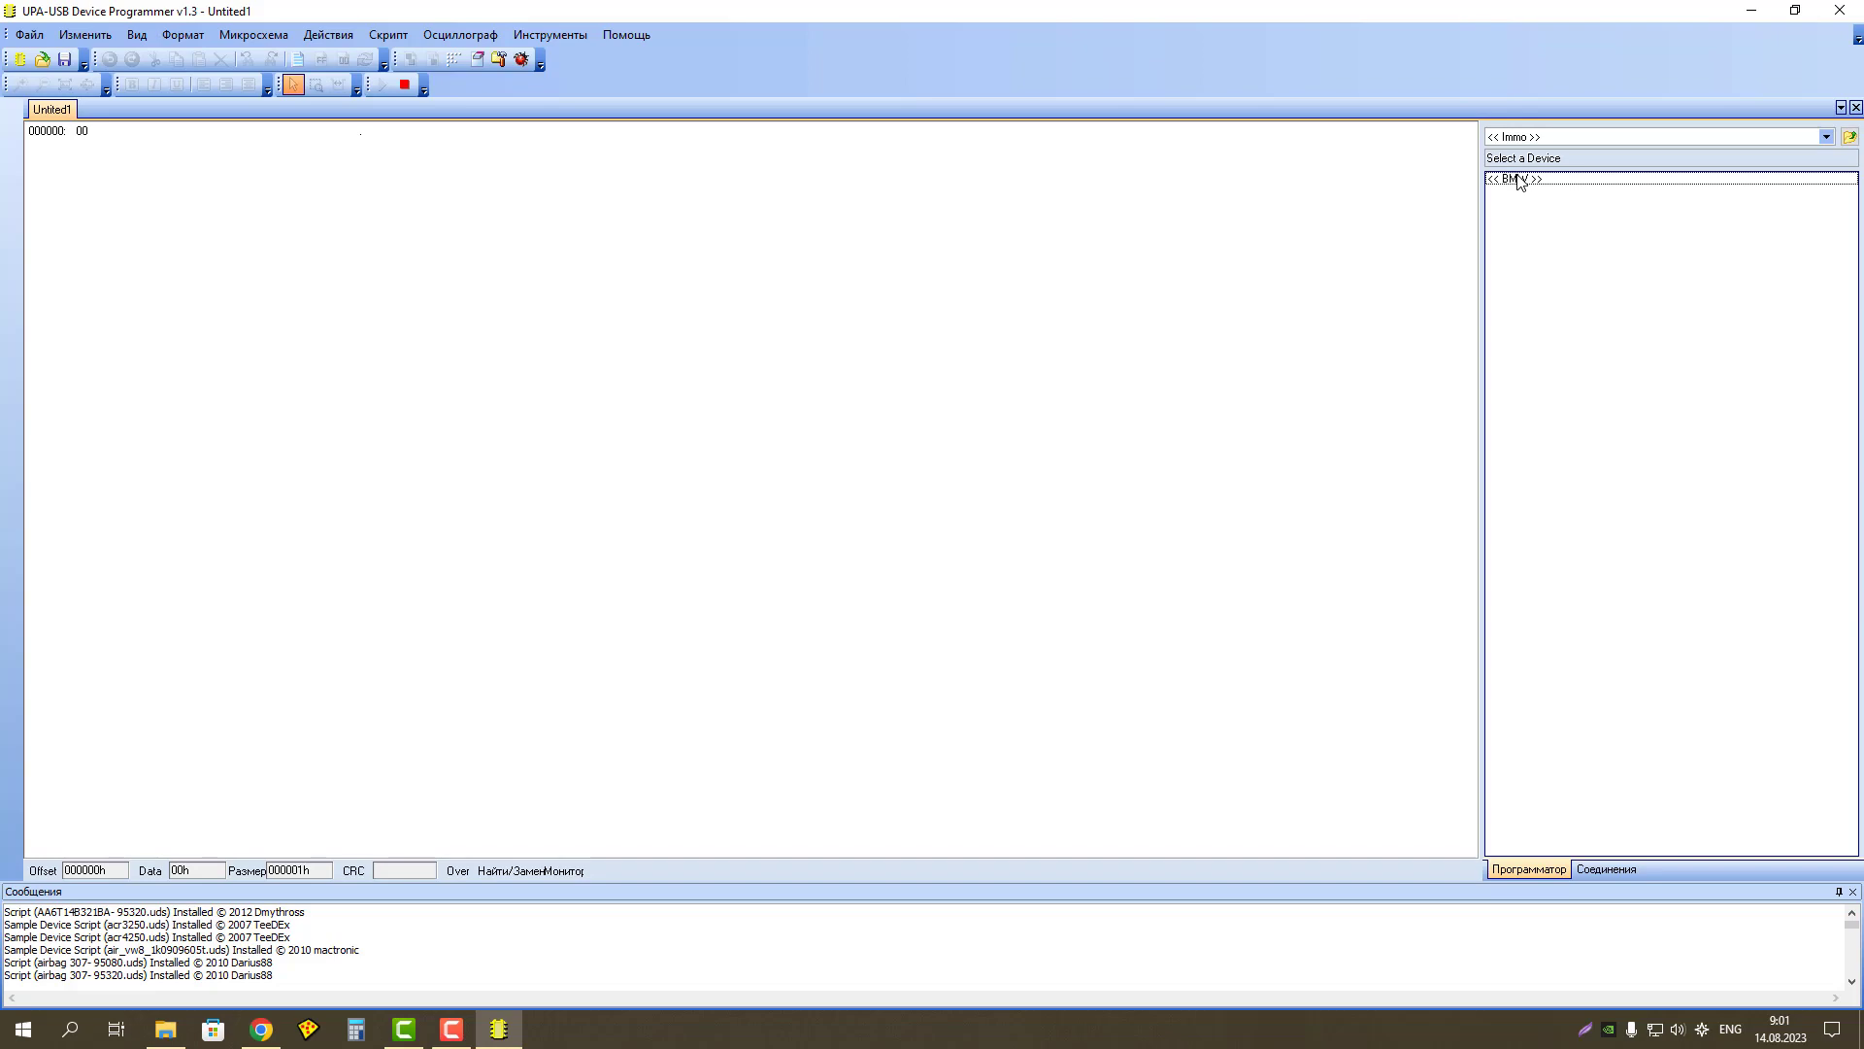
double_click(1521, 180)
double_click(1533, 180)
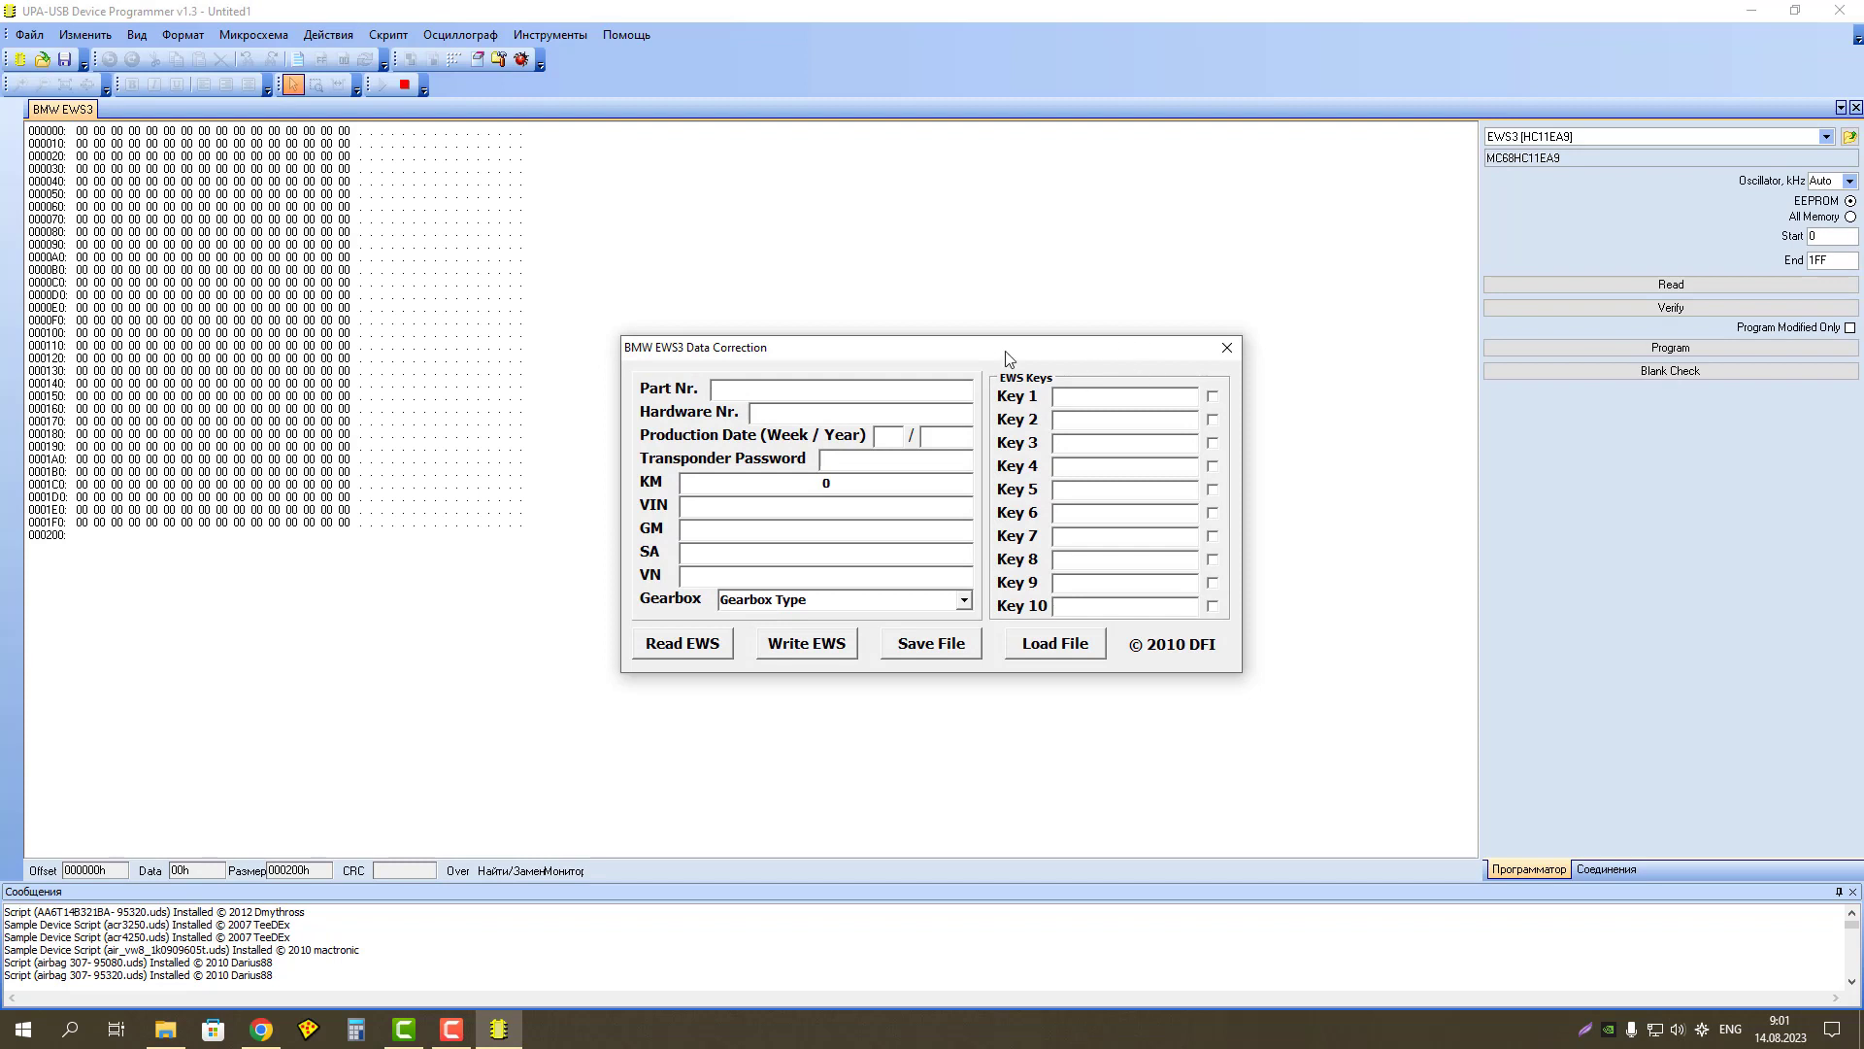
Step: Load the Ews3_01_03.bin dump into the BMW EWS3 Data Correction dialog and read its EWS data
drag(1007, 353, 956, 338)
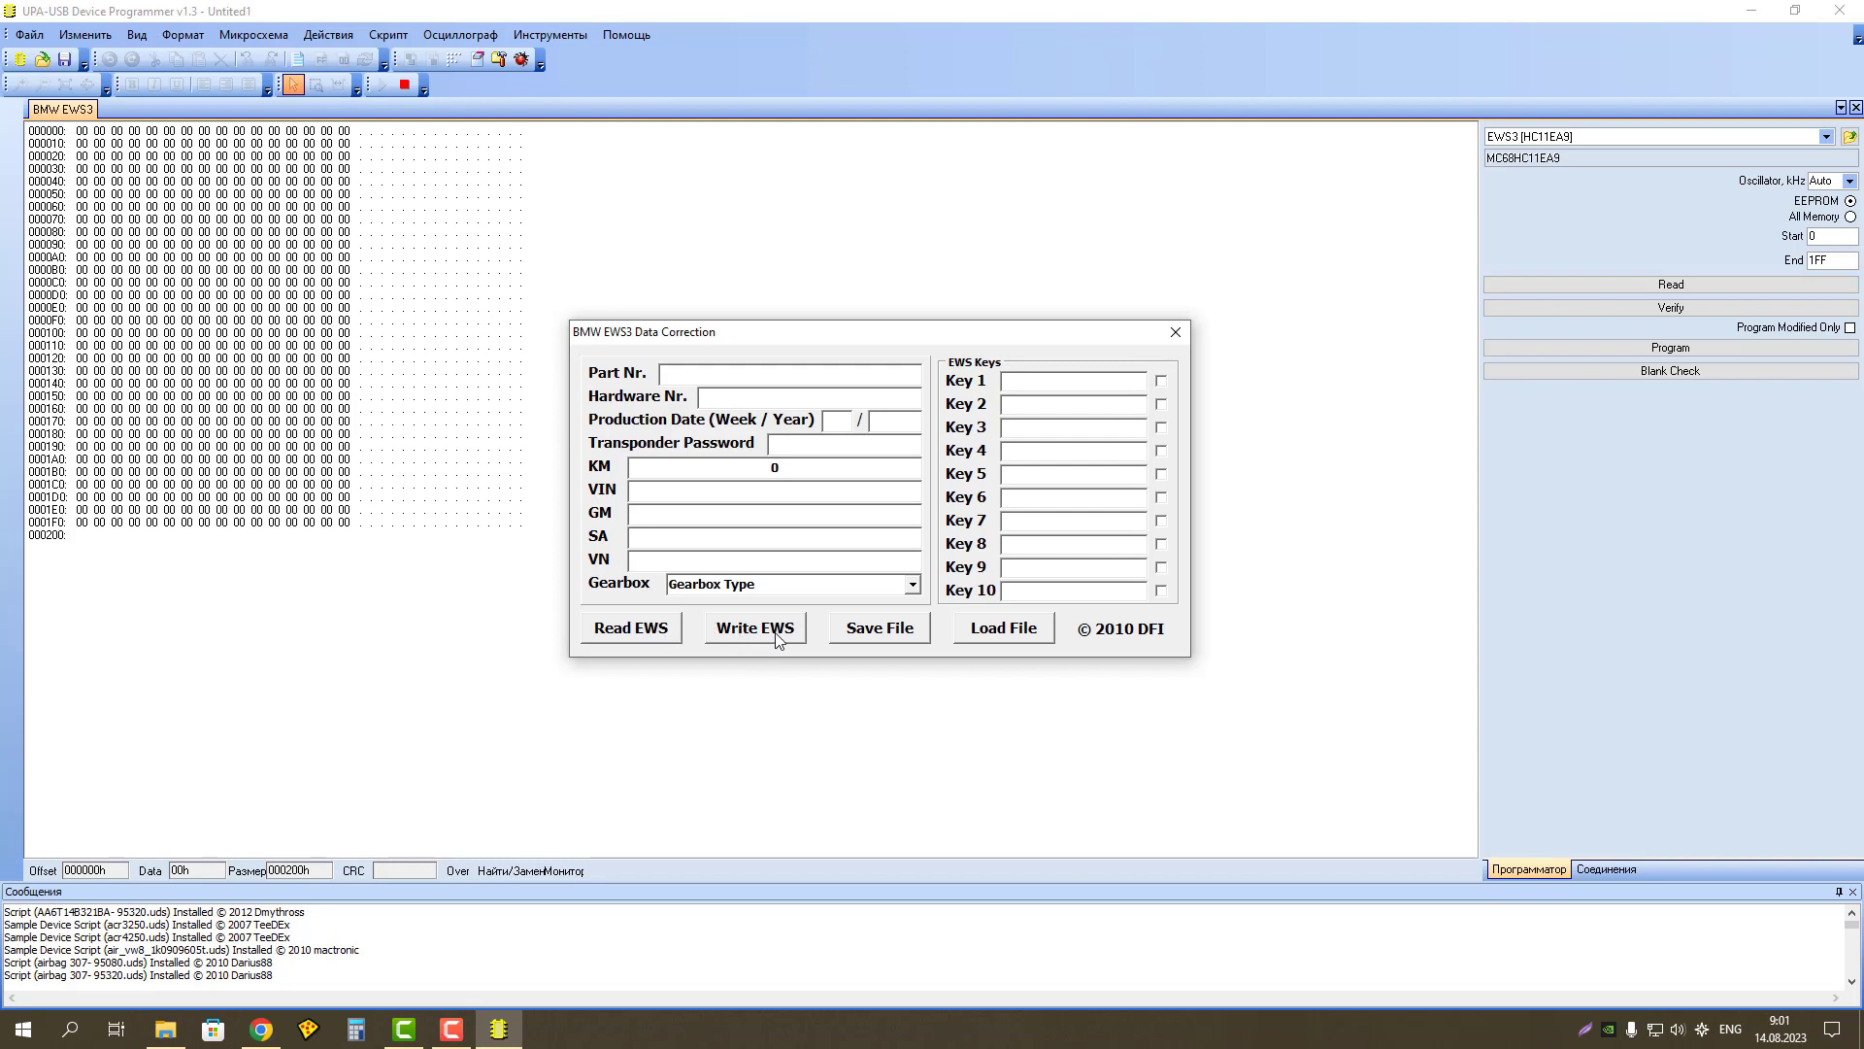
click(1015, 629)
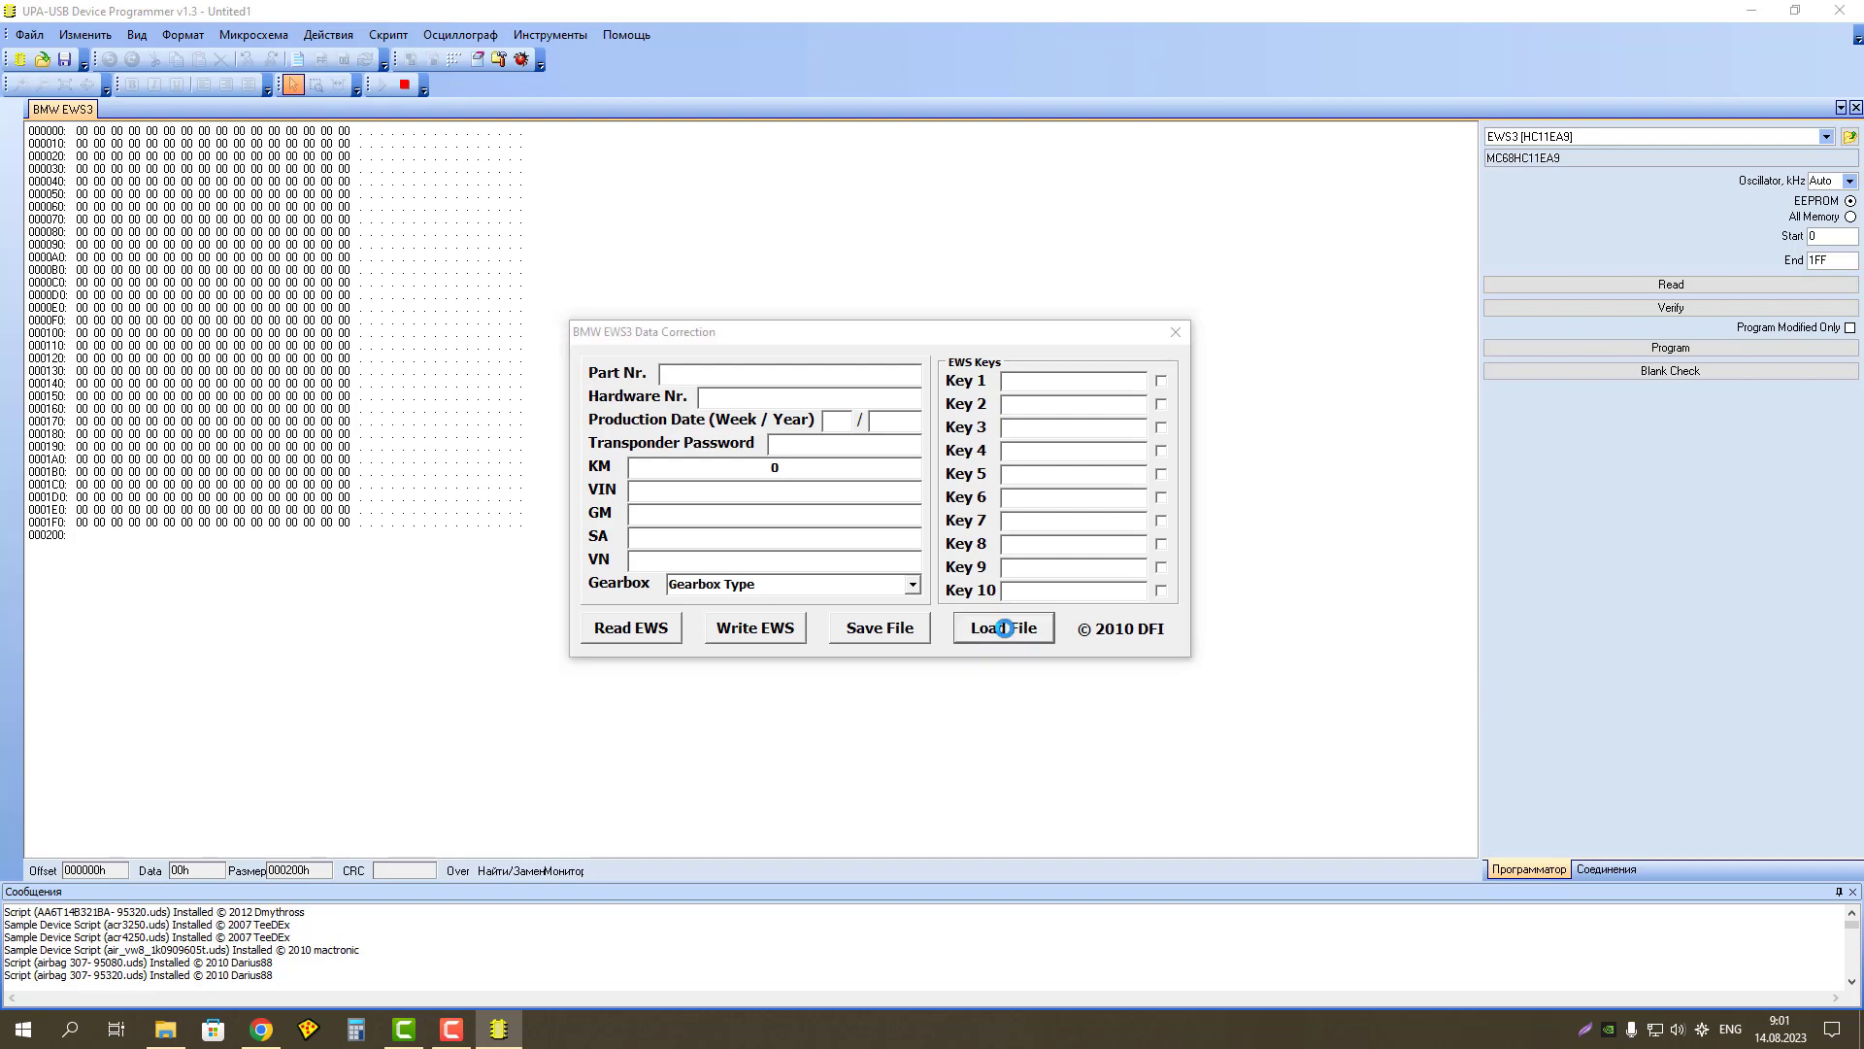
double_click(866, 379)
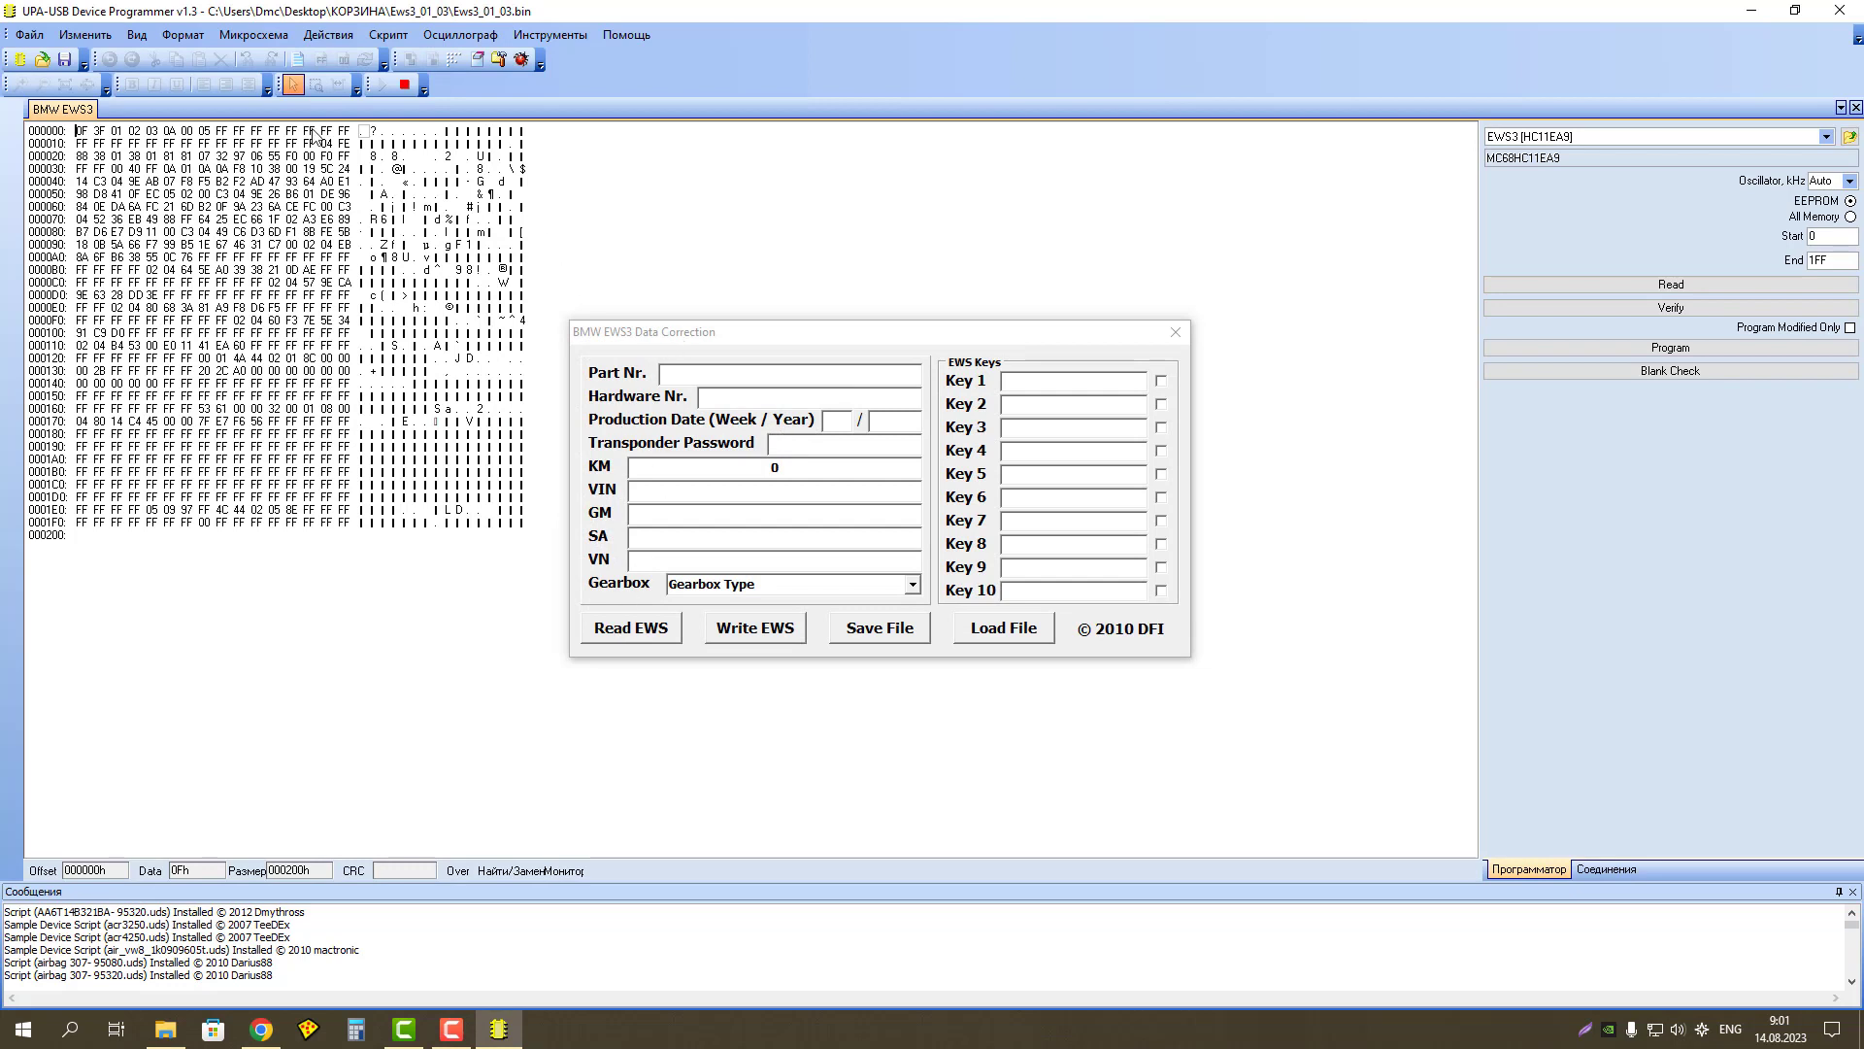
click(608, 638)
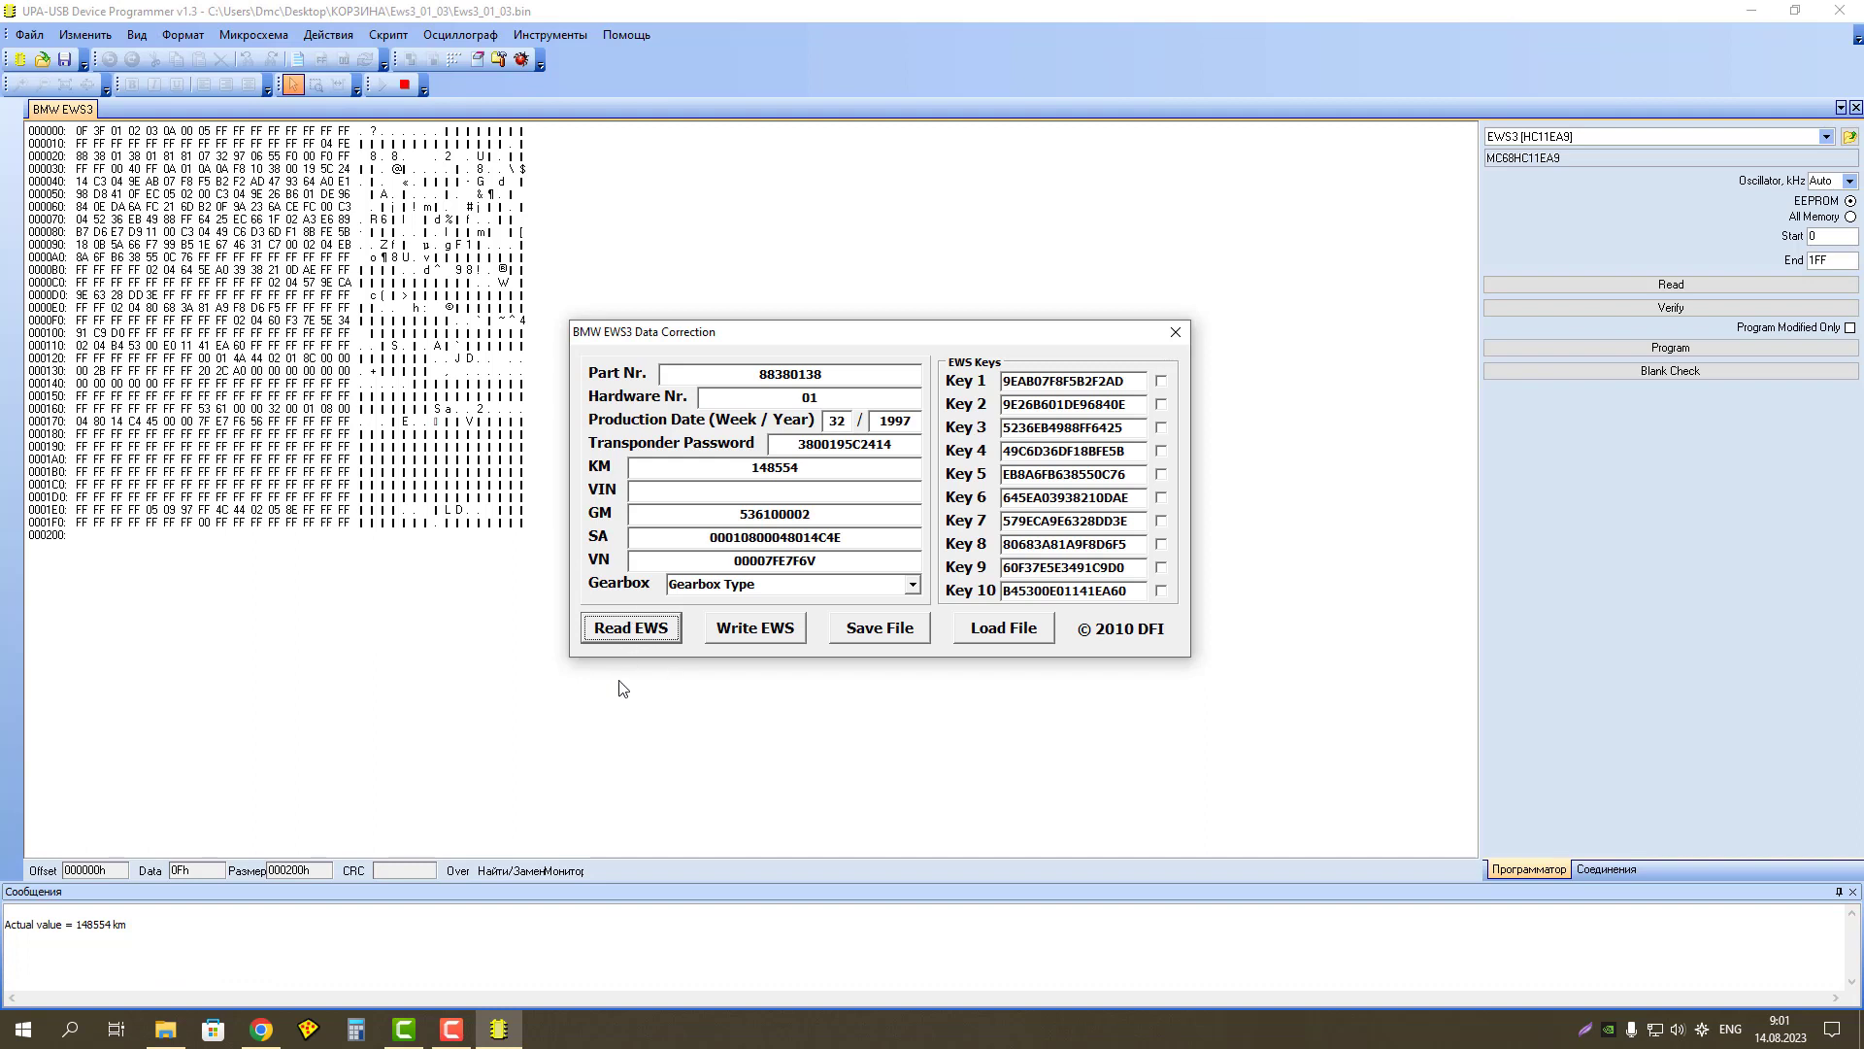
Step: Examine the codes of Key 1, Key 2 and Key 3 in the EWS key list
drag(883, 338, 906, 308)
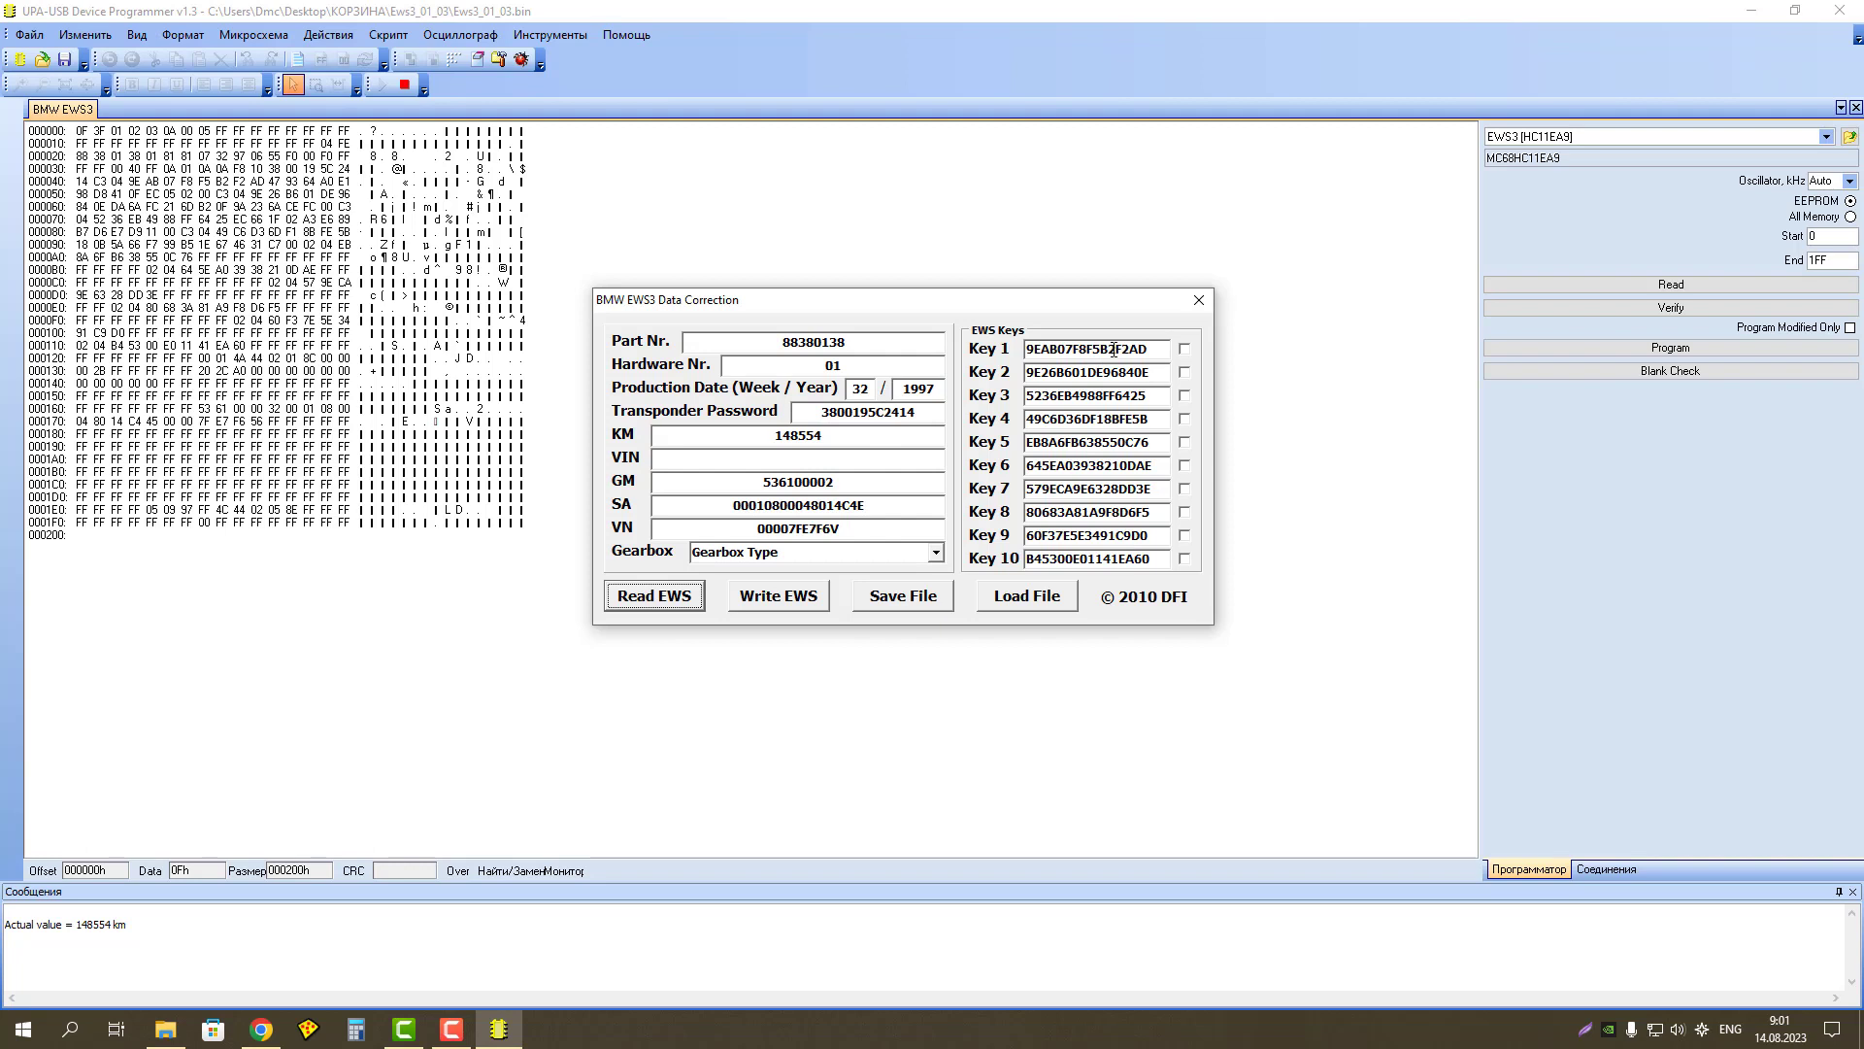
double_click(1157, 347)
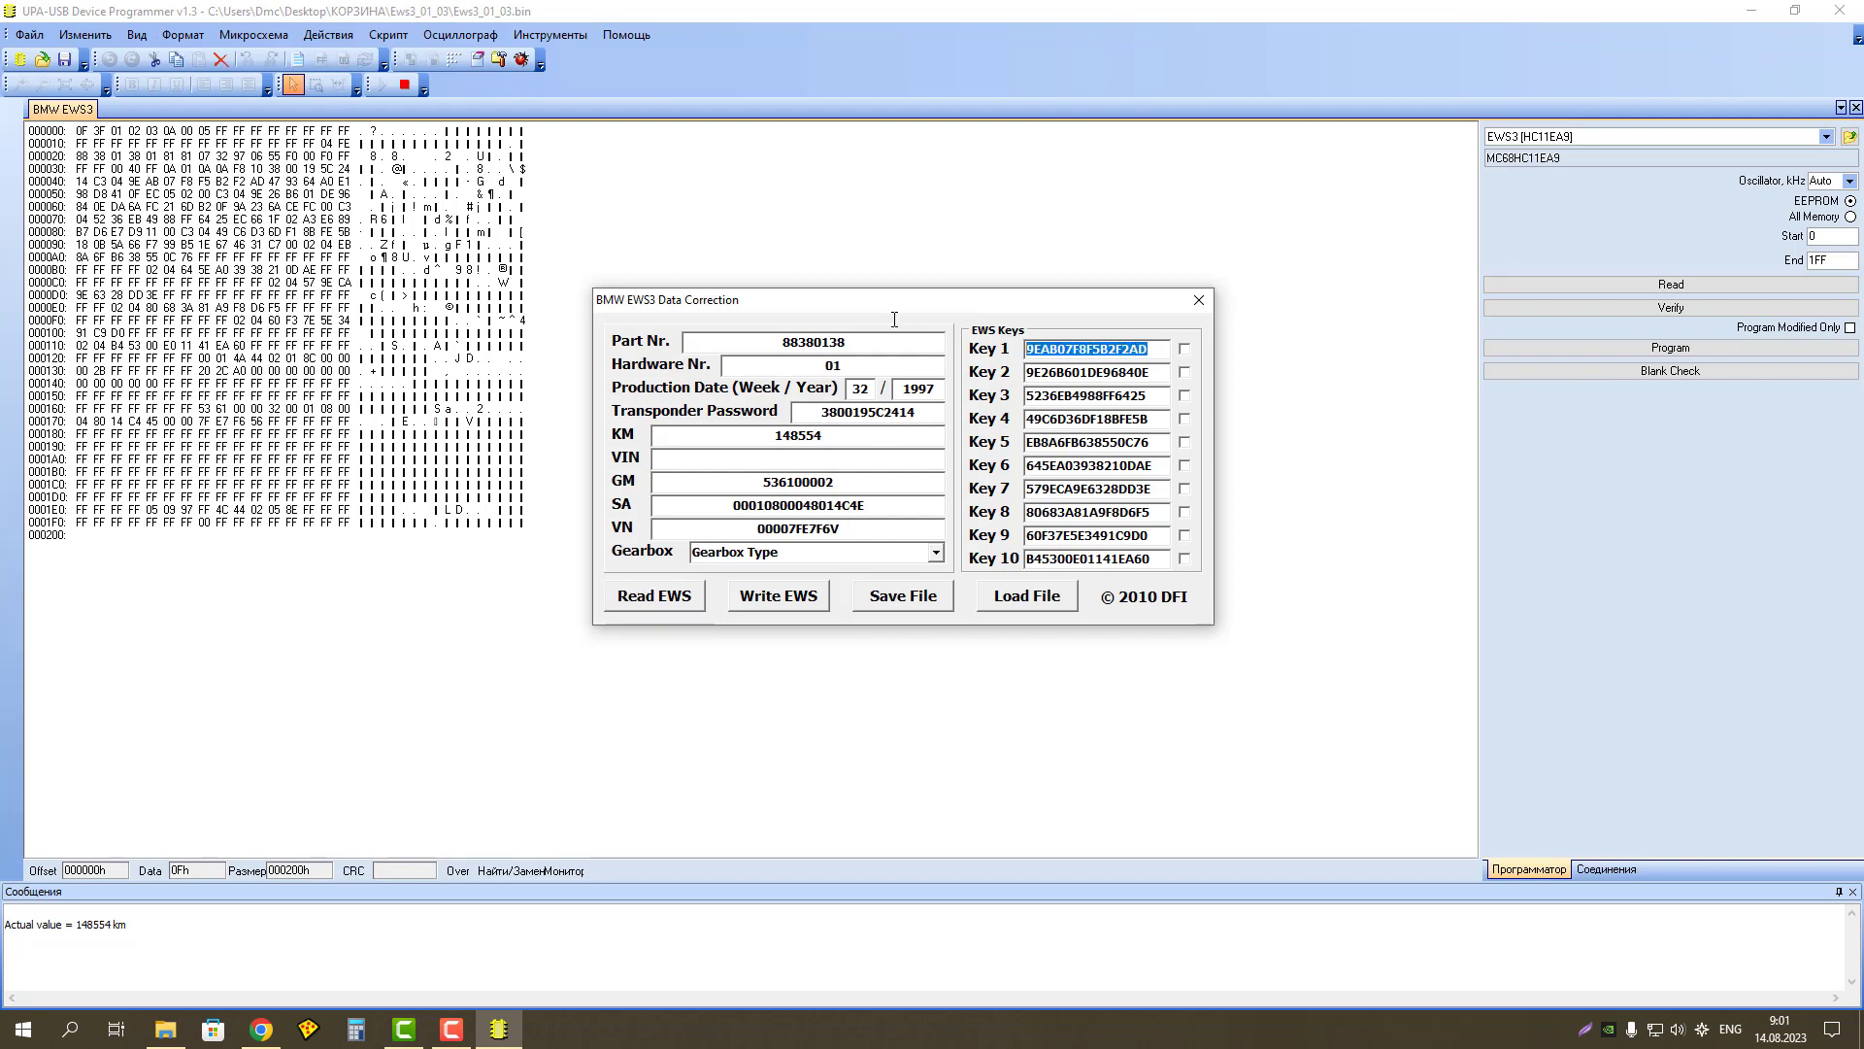
drag(1153, 372, 1114, 393)
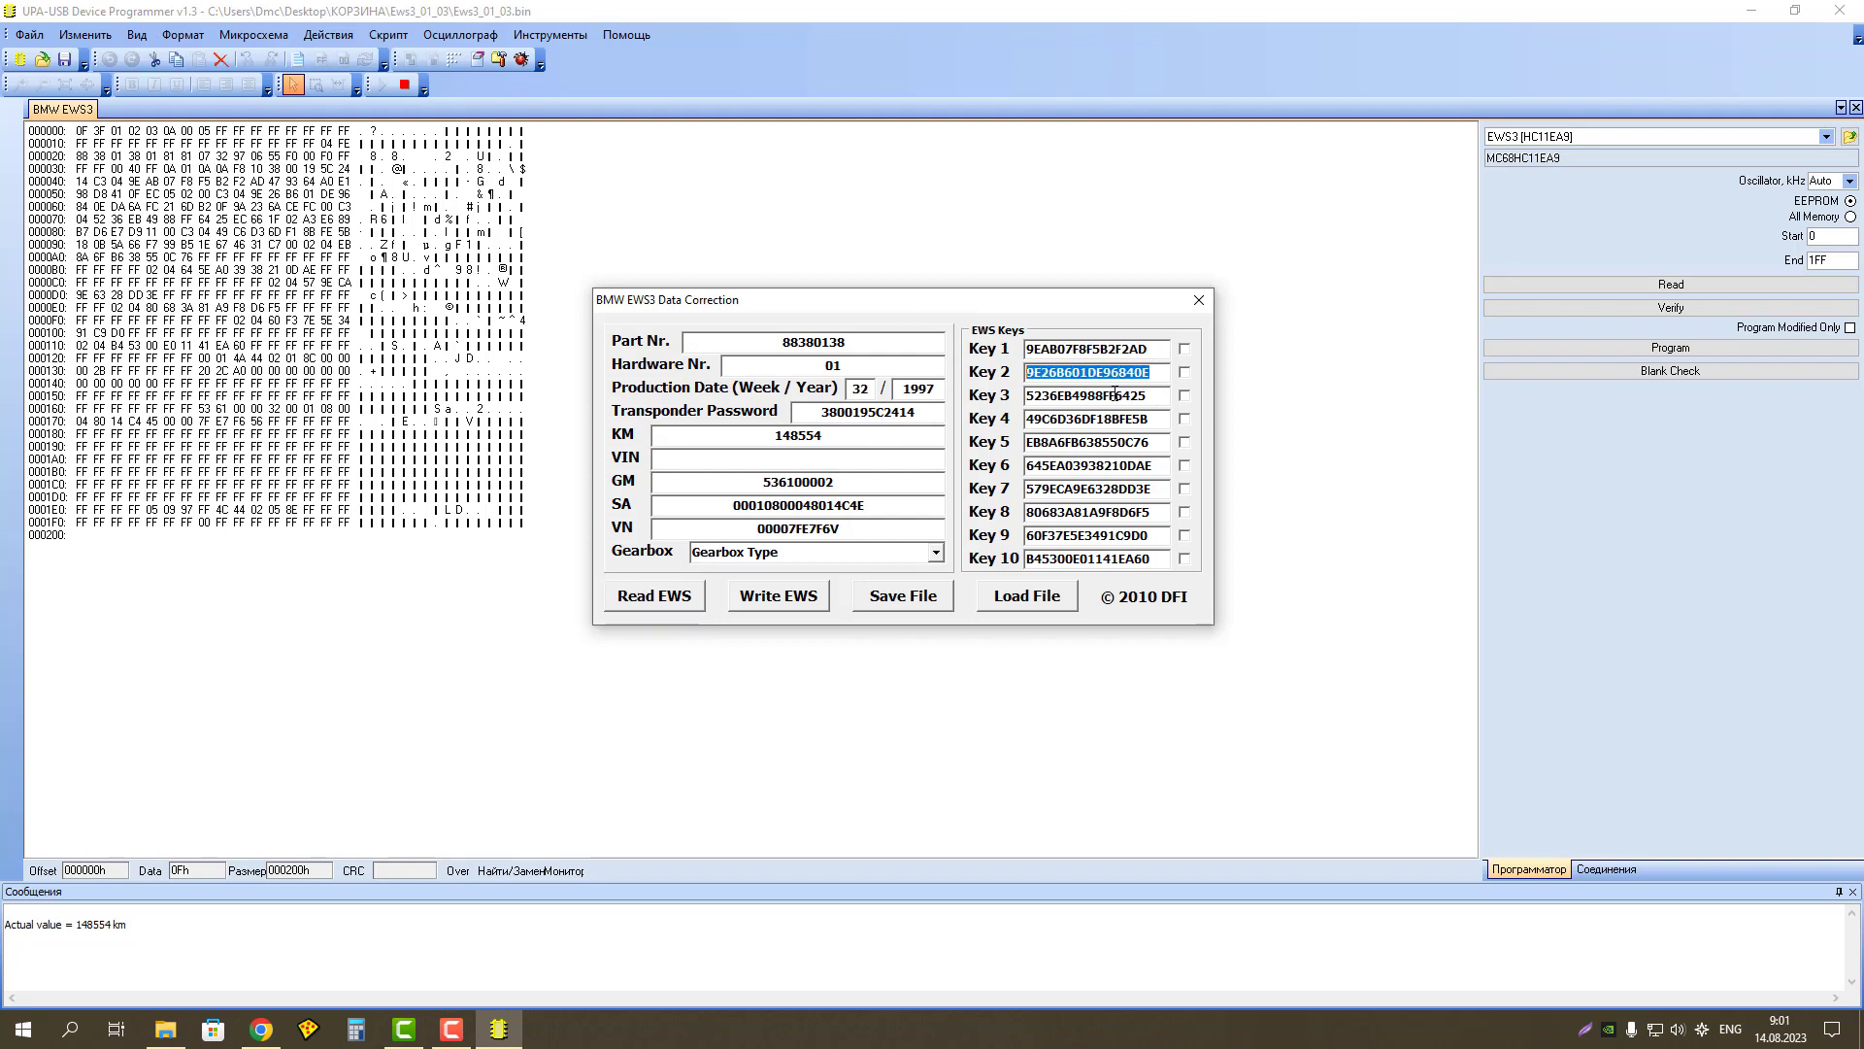
double_click(1159, 396)
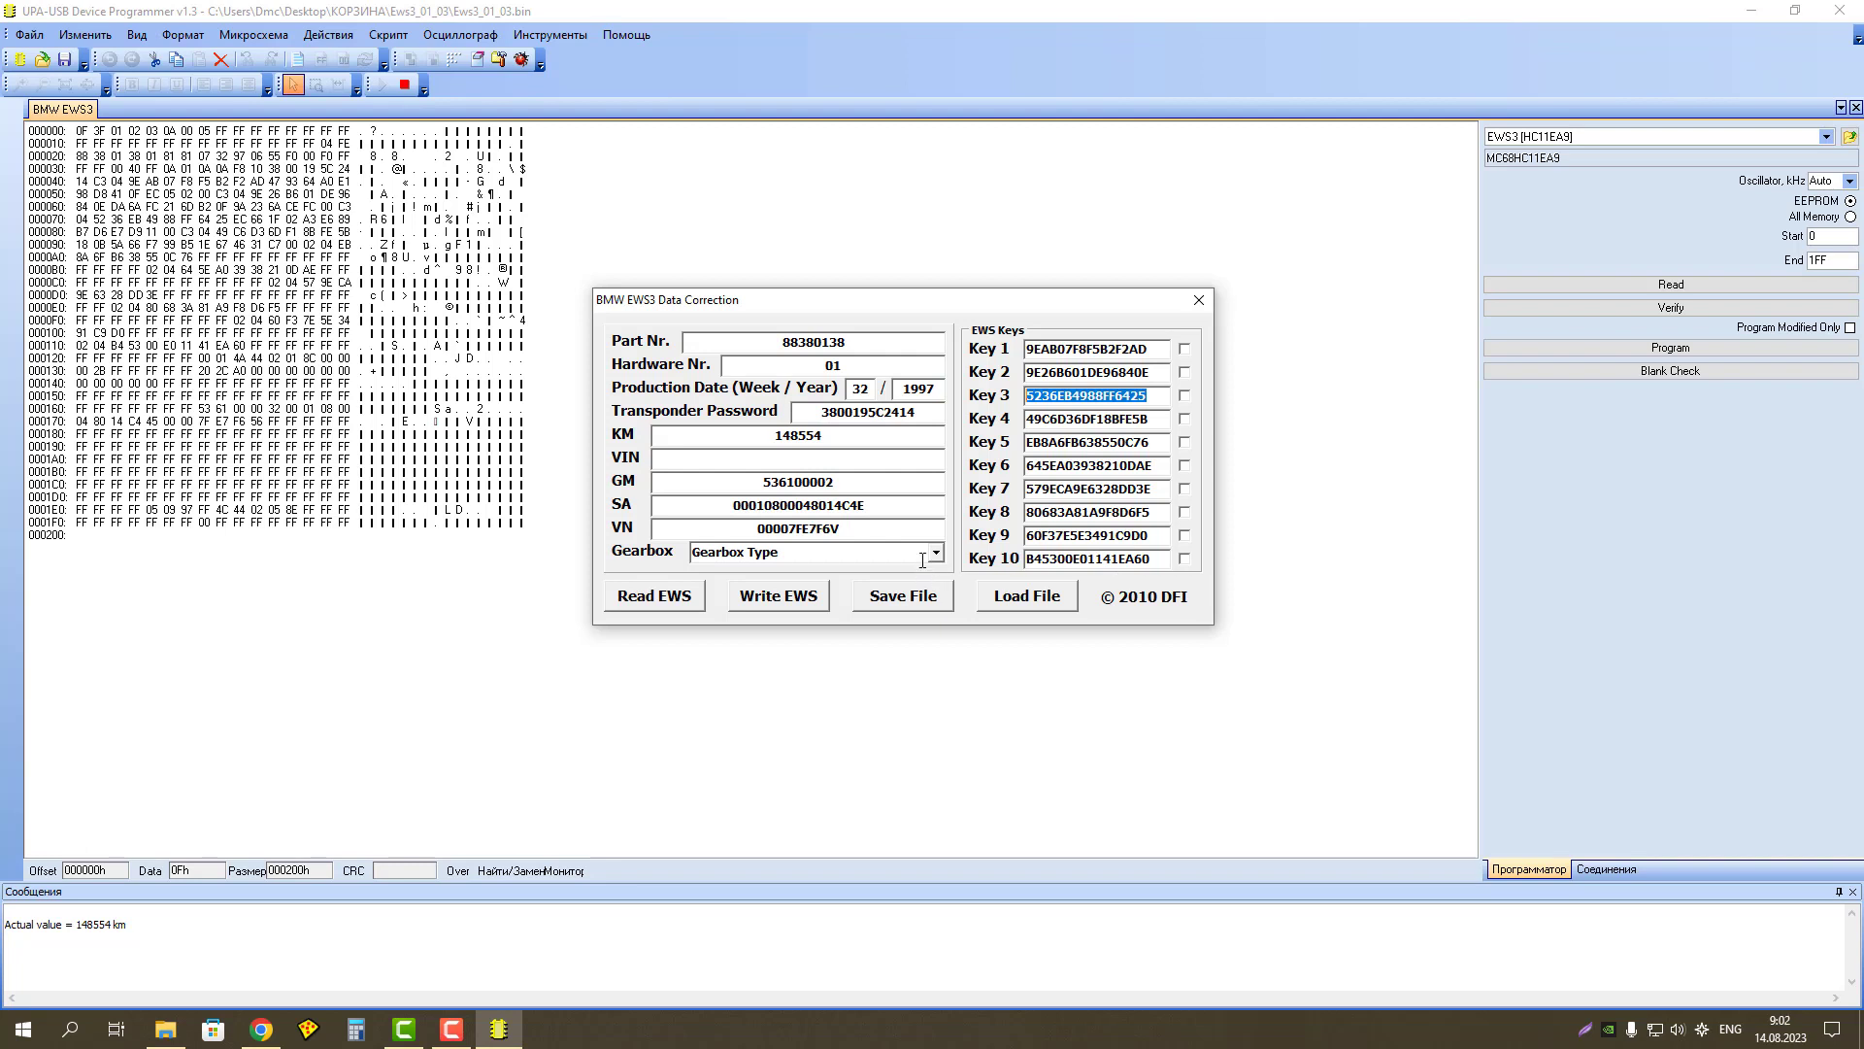
Step: Write the EWS data into the buffer, decline programming the chip, and save the dump as Ews3_01_03222222.bin in the Ews3_01_03 folder
click(792, 600)
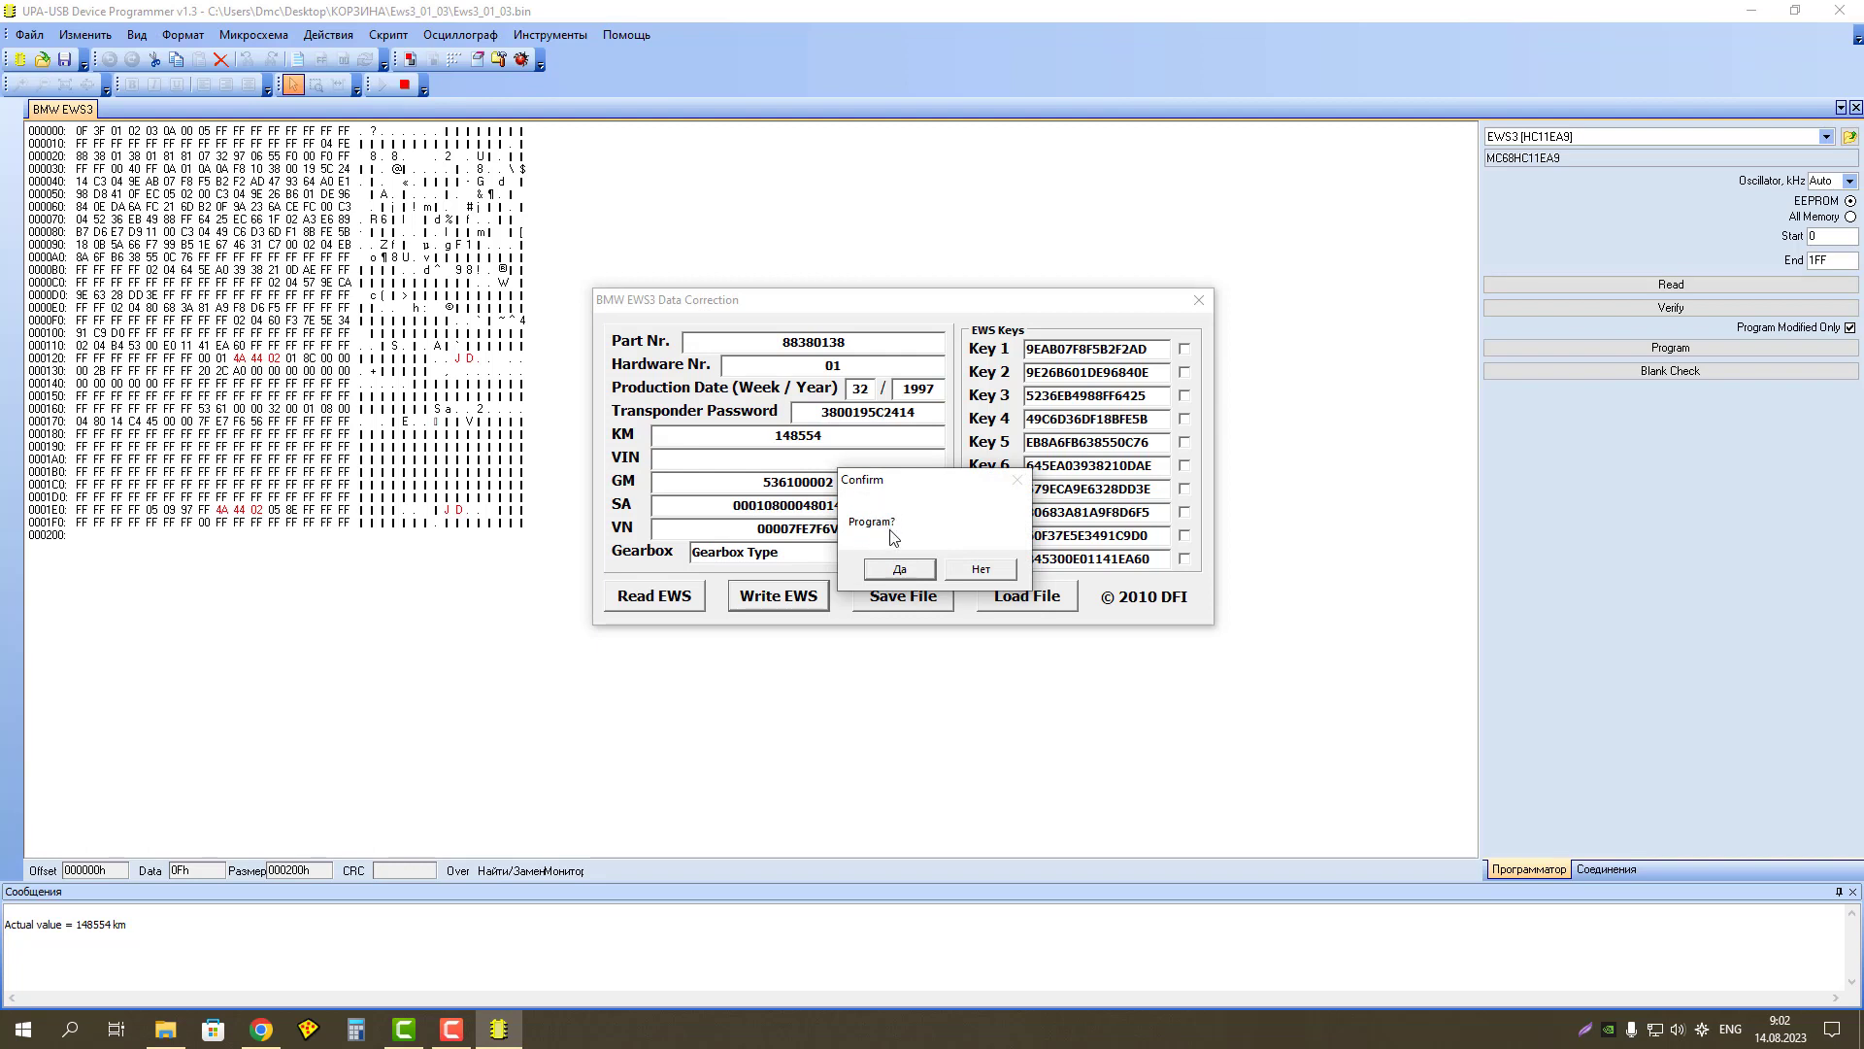
click(984, 567)
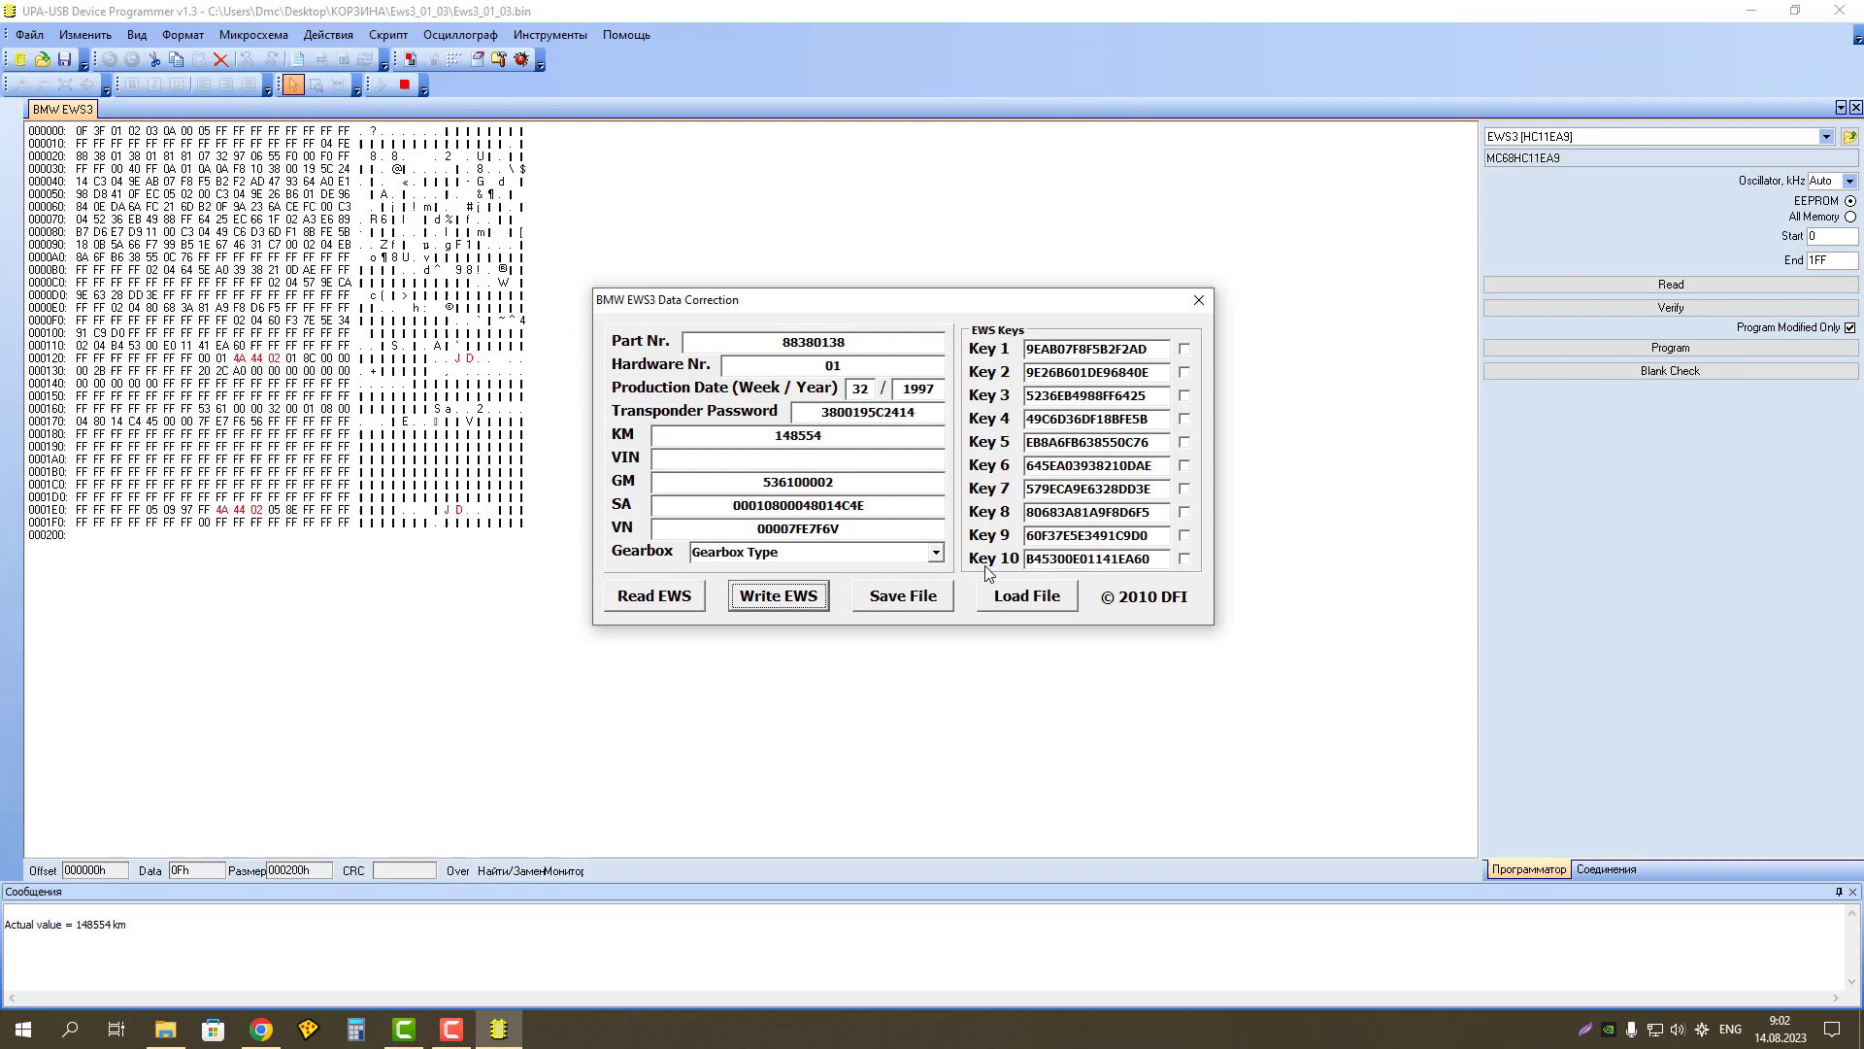
click(922, 596)
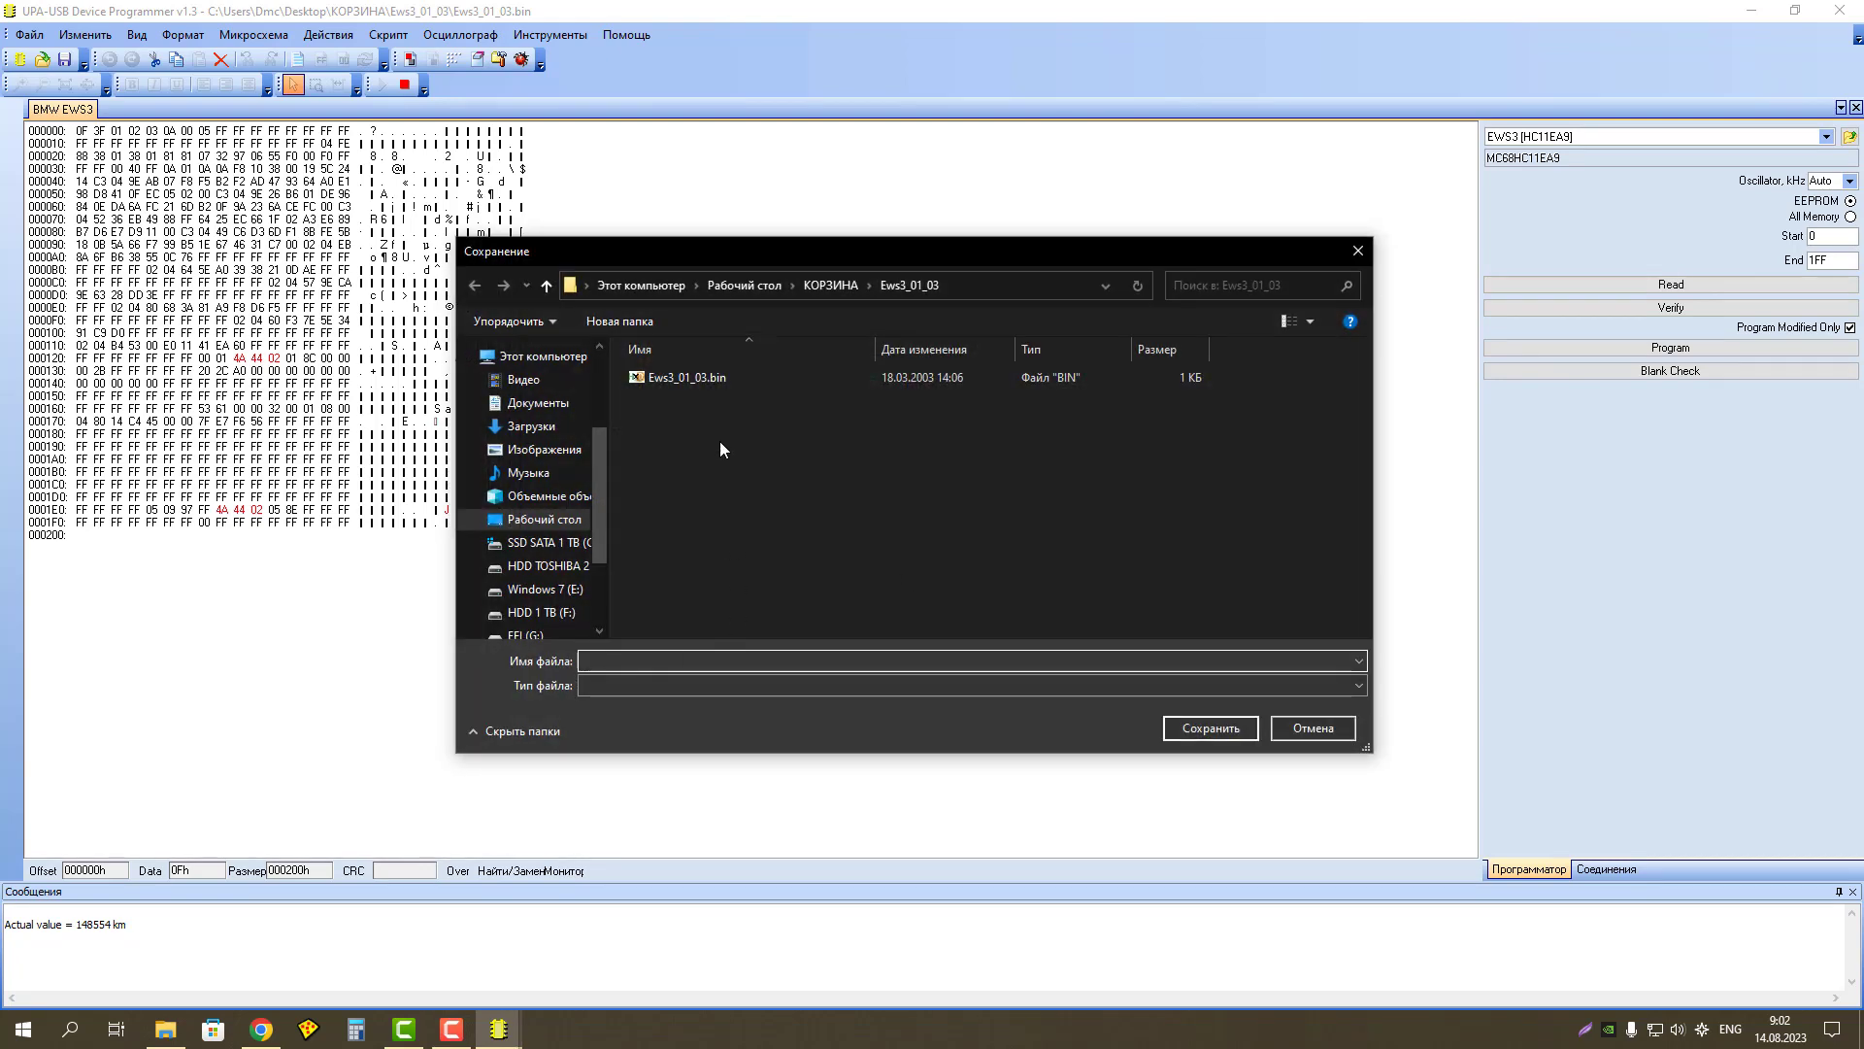
click(707, 379)
key(Tab)
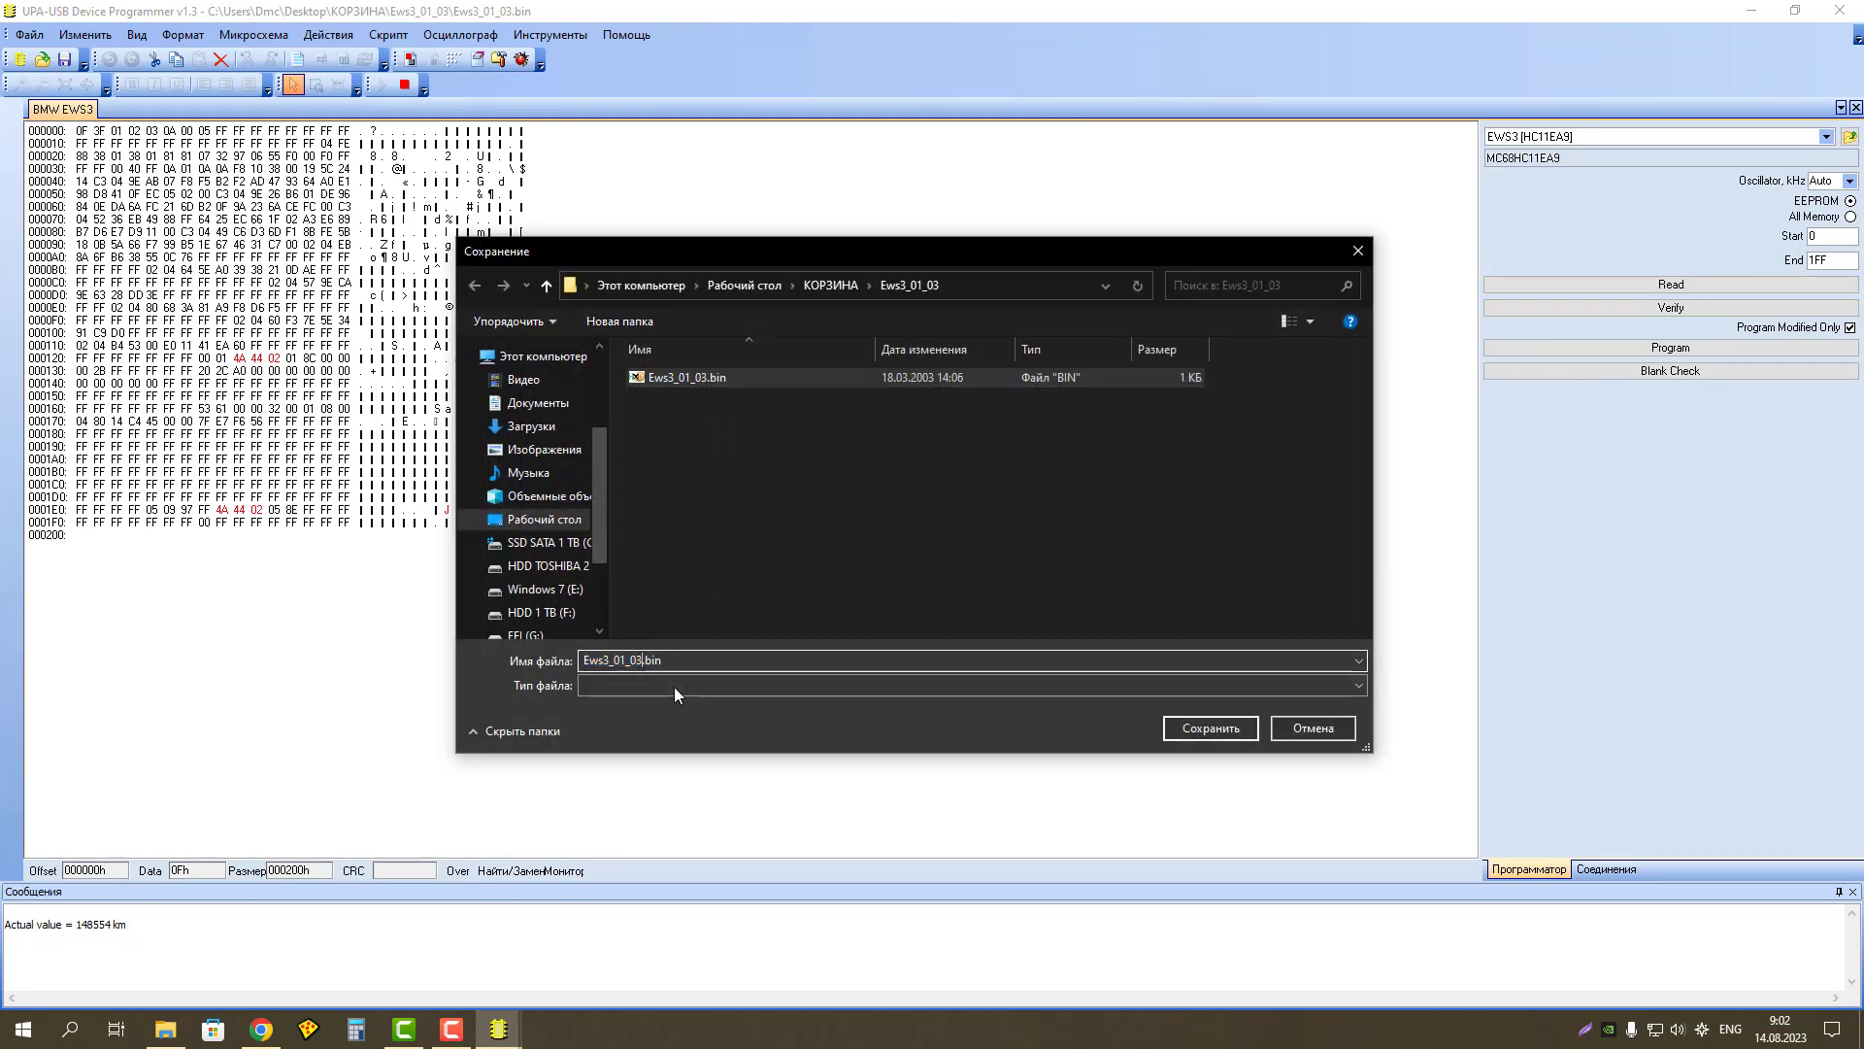
key(Right)
text(222222)
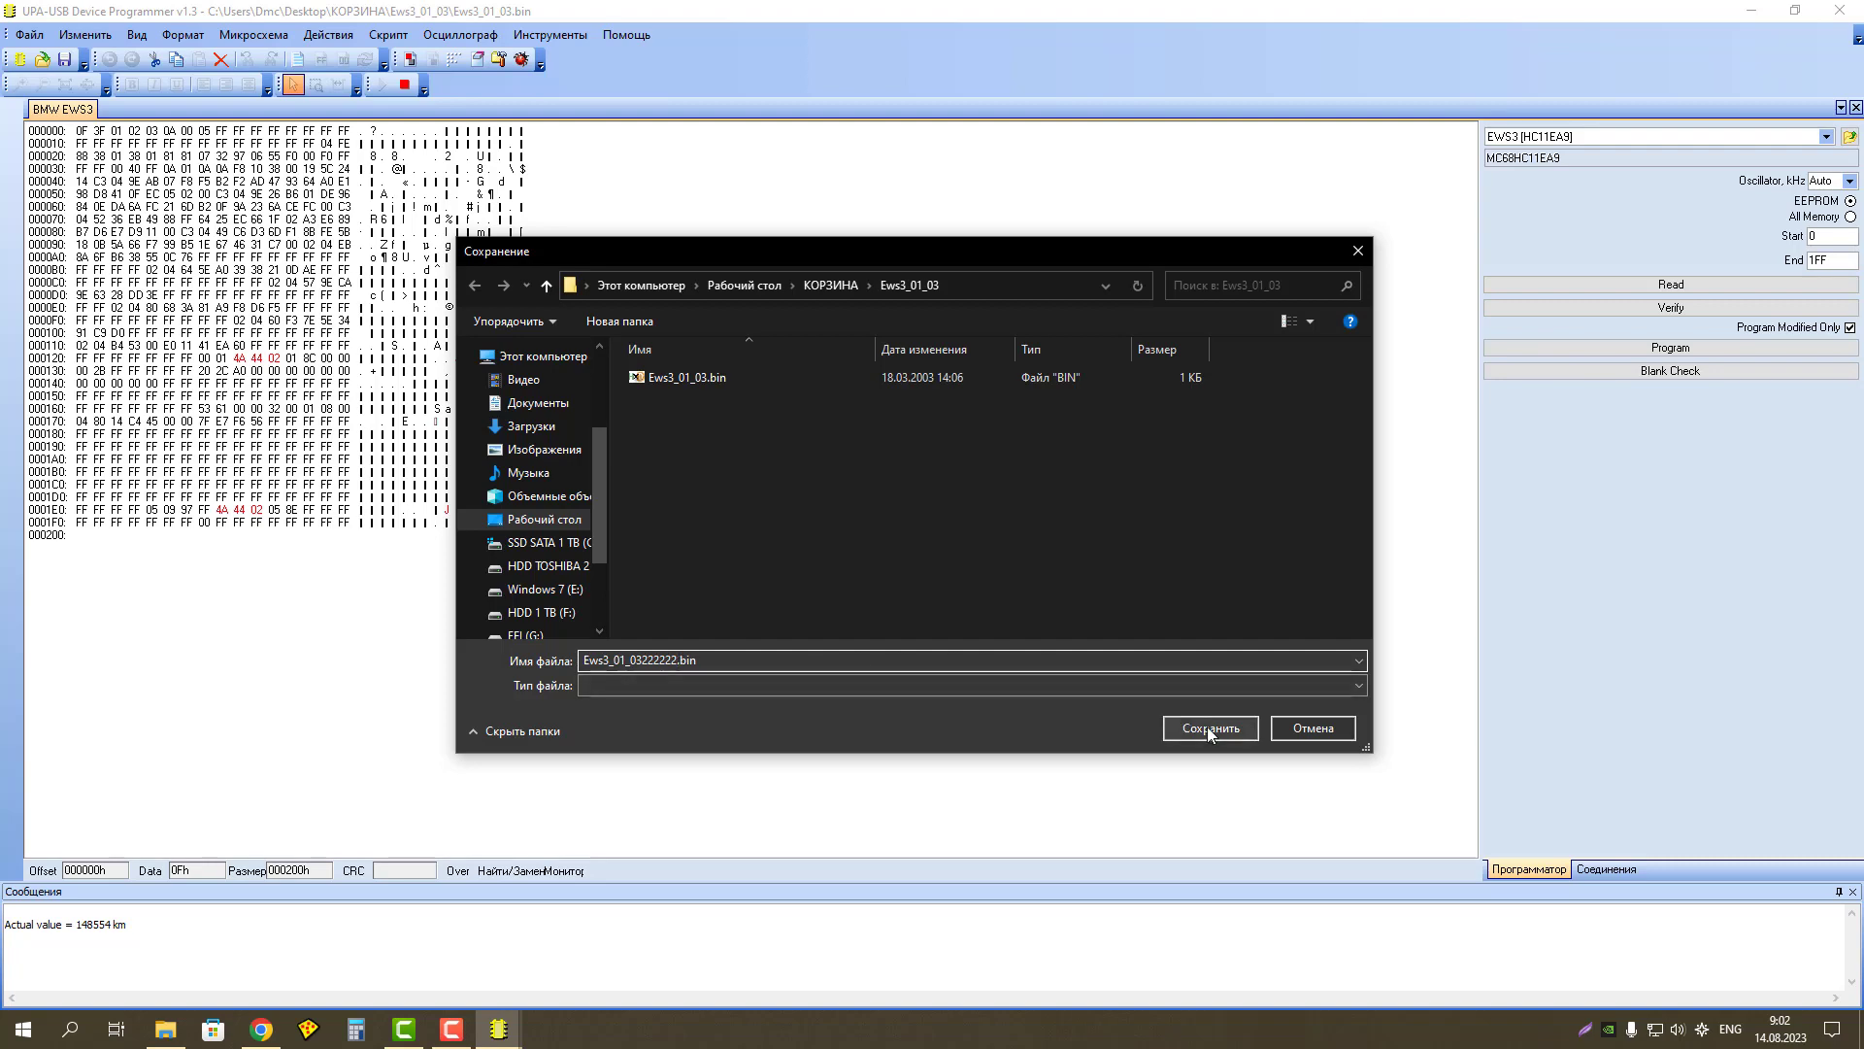
click(1208, 726)
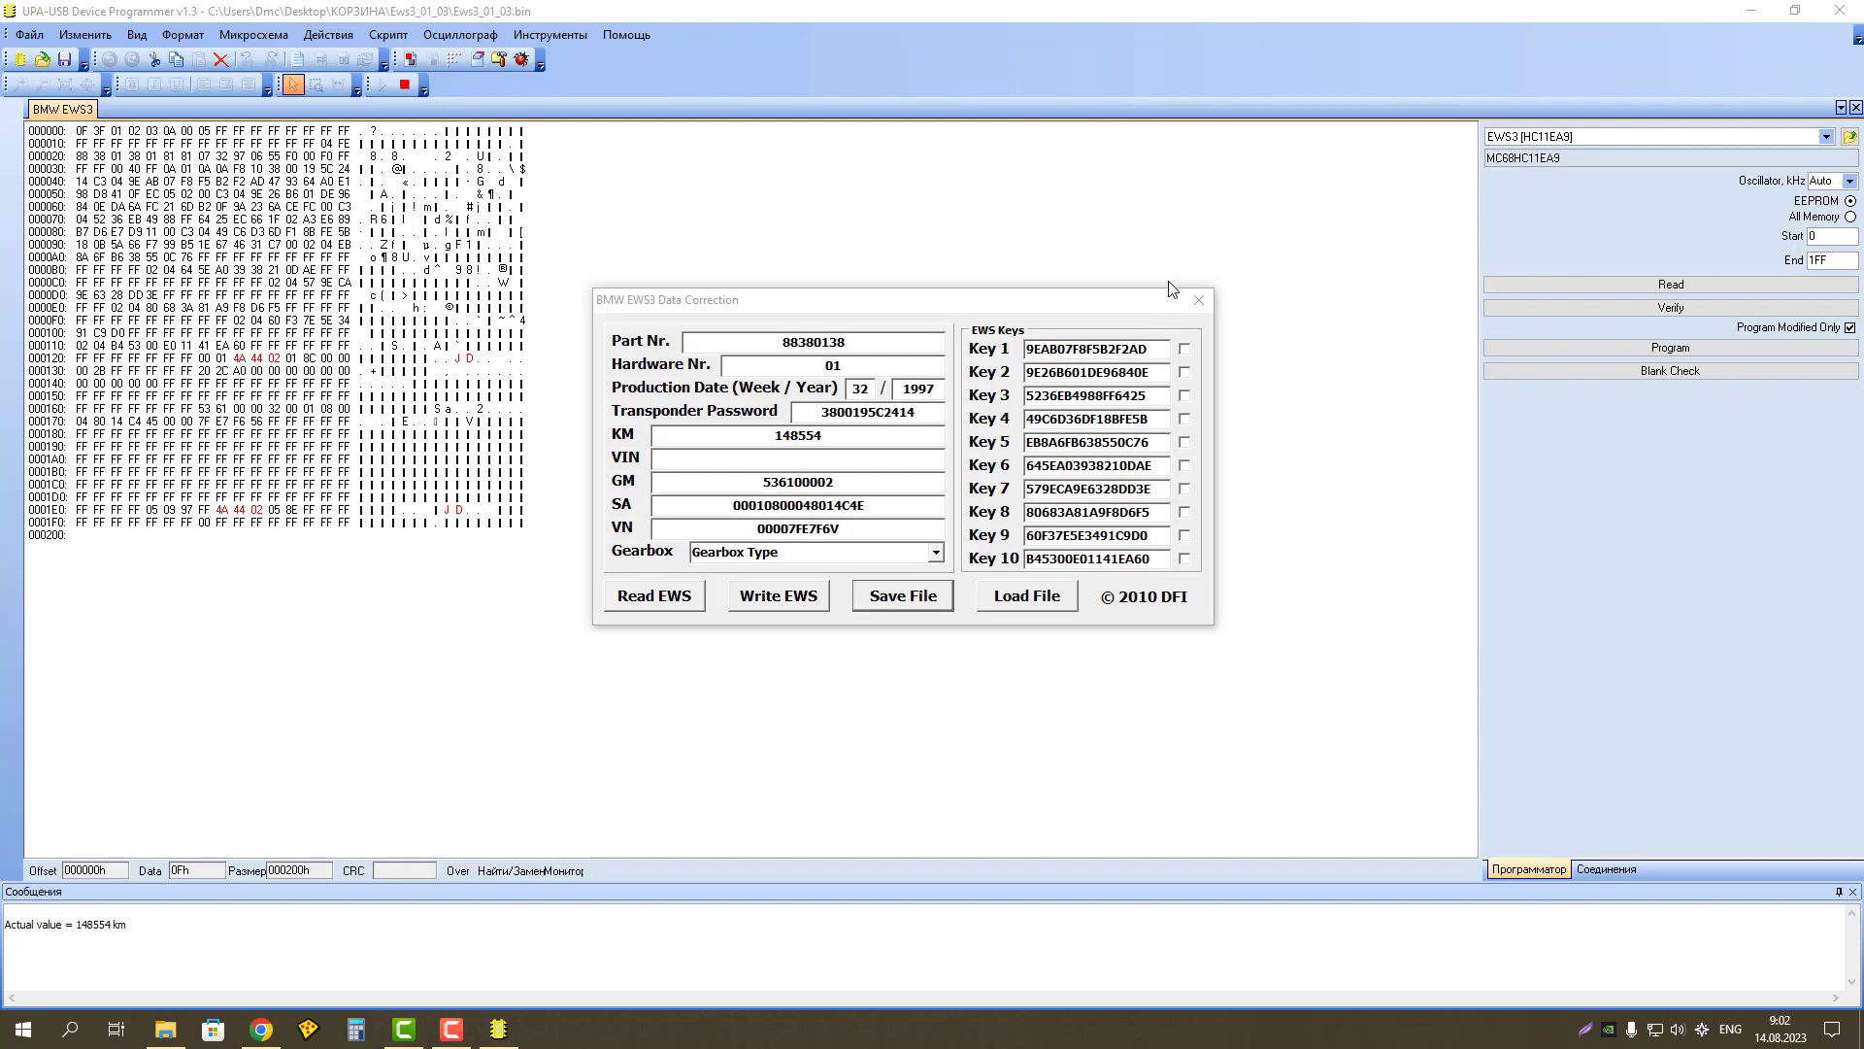
Step: Close the EWS3 dialog and the open dump, create a new file, and dismiss the script dialog that opens with it
click(1198, 300)
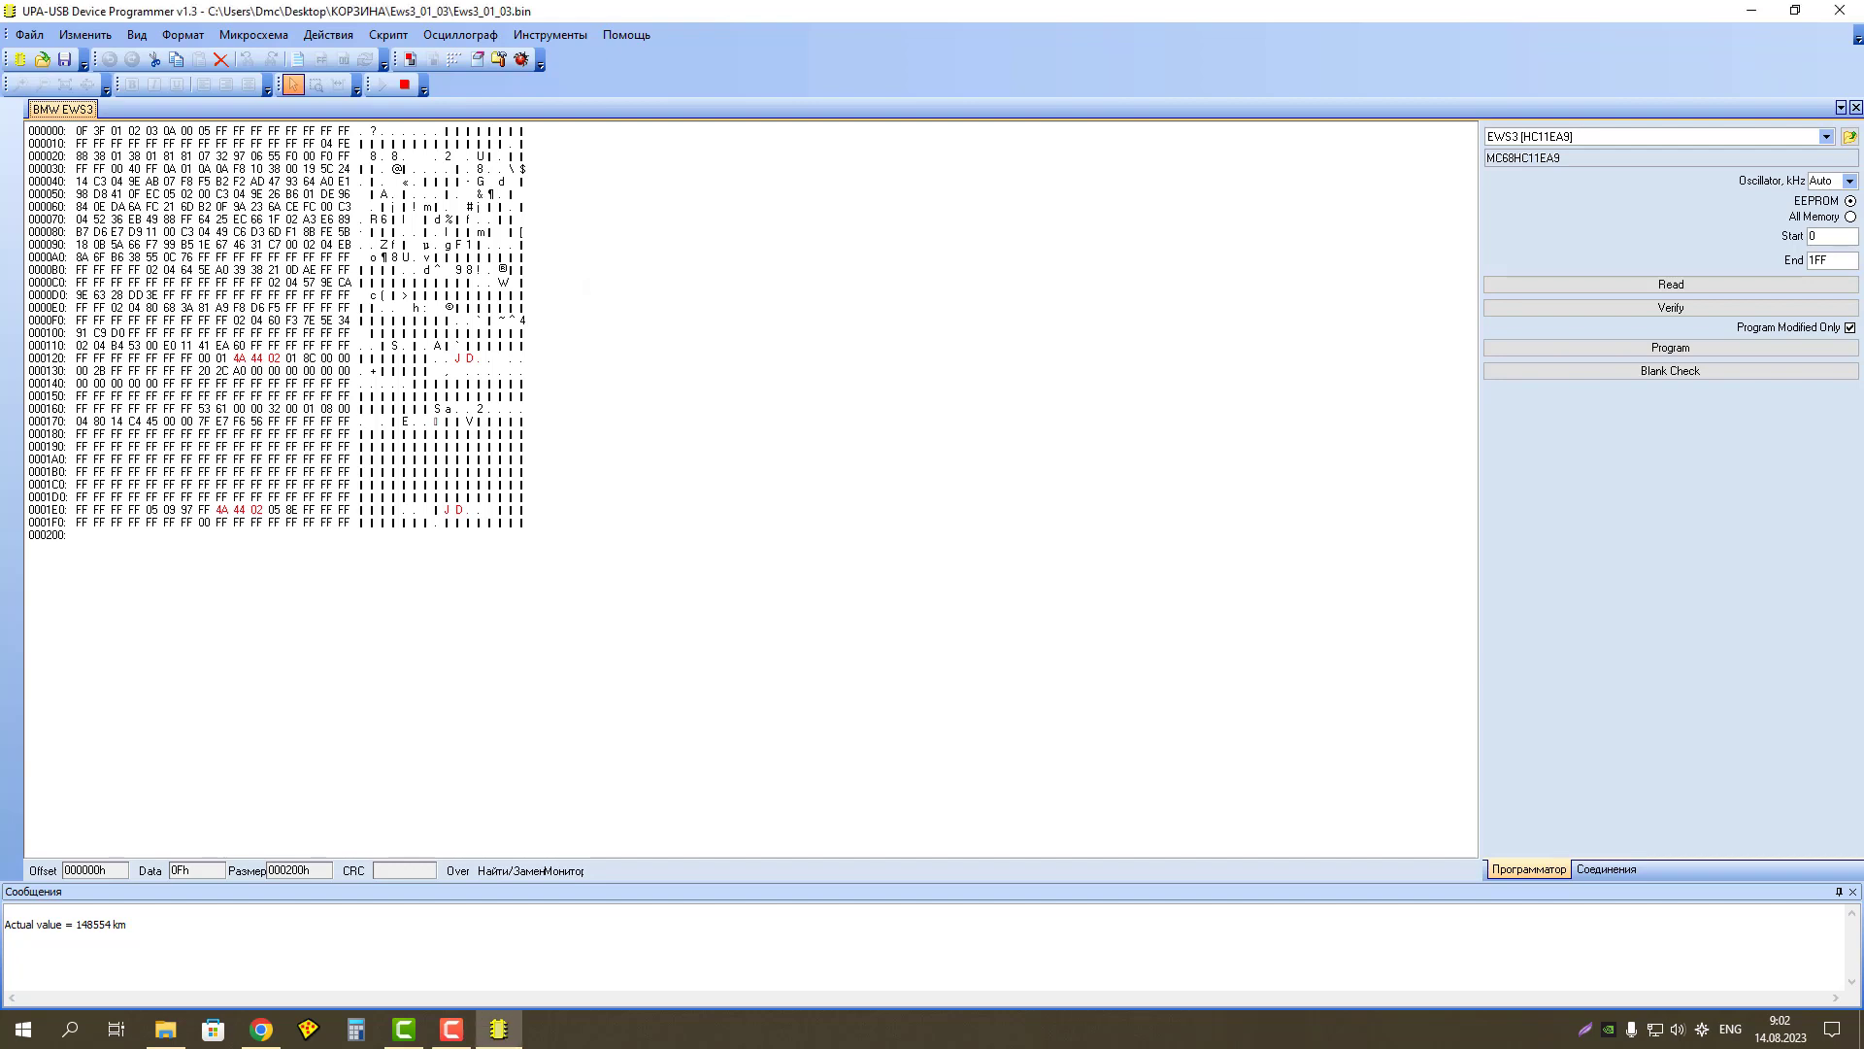
click(1855, 107)
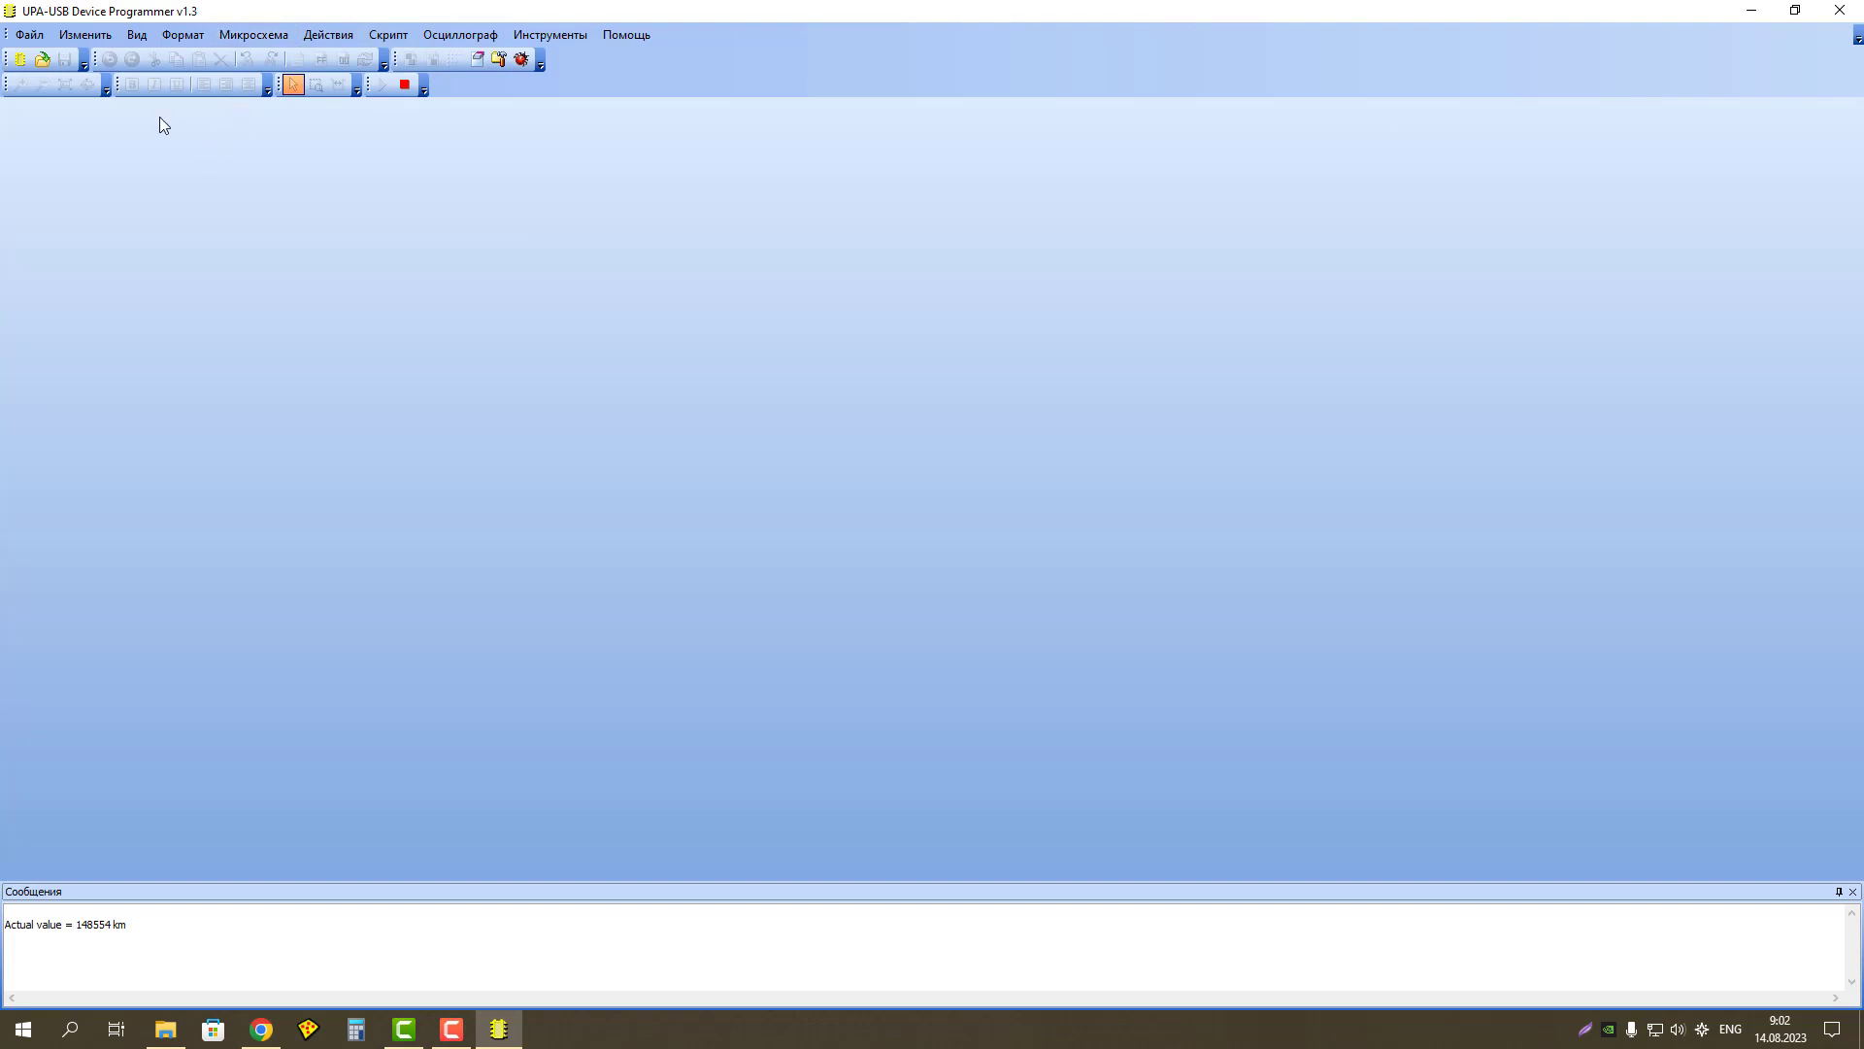
click(21, 61)
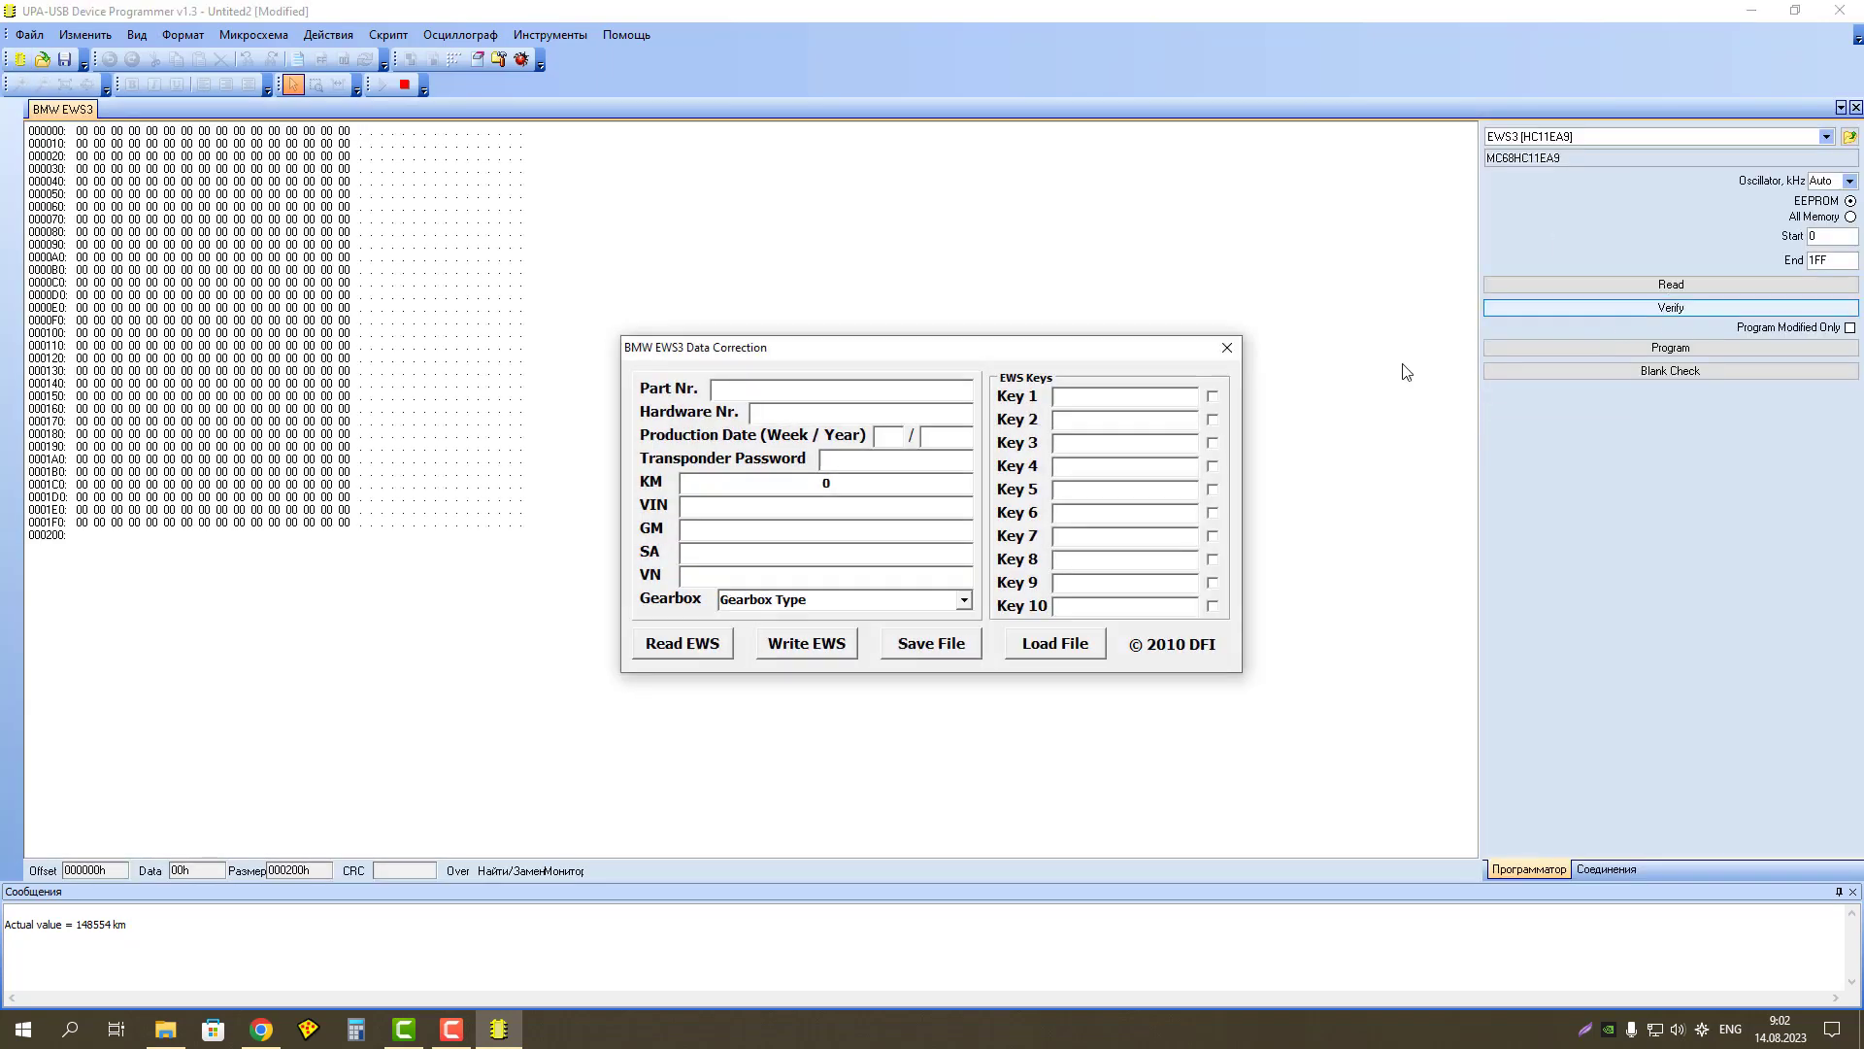
click(1231, 347)
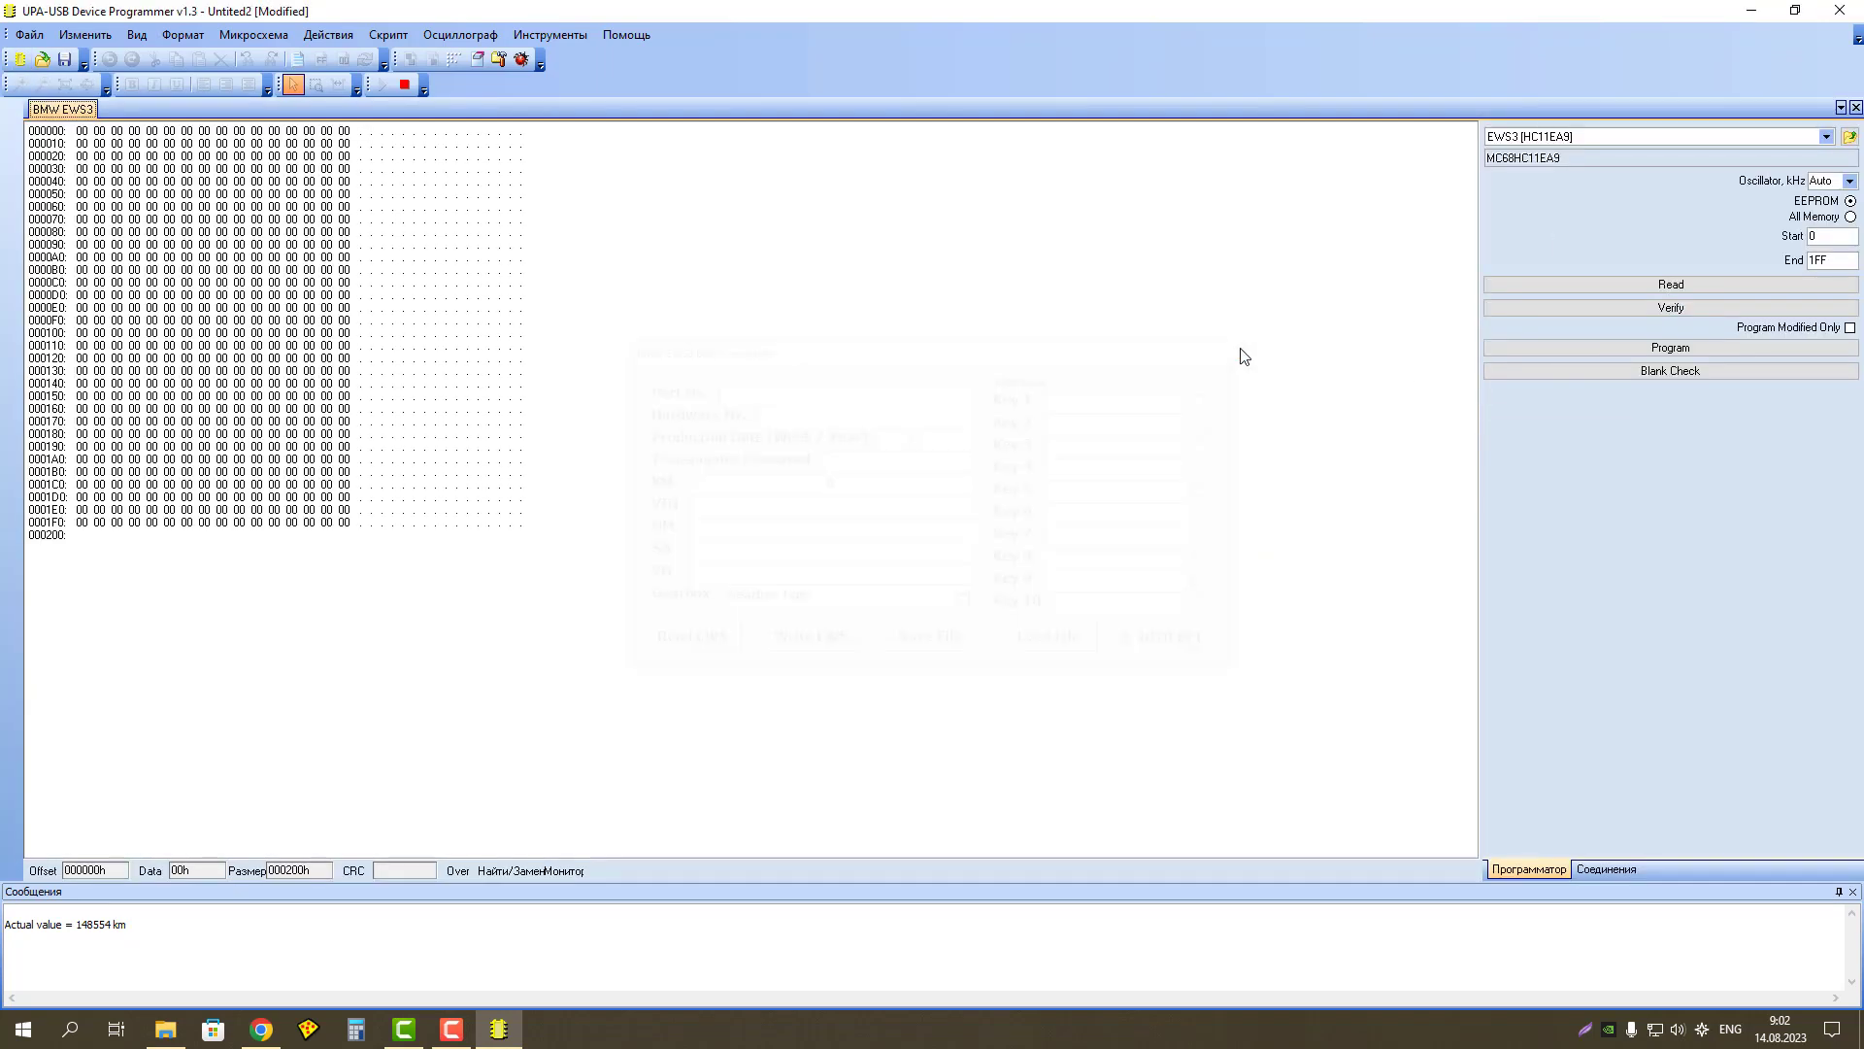
Step: Return to the full device list and look at the scripts in the << CITROEN> and <ANTENA UN> groups
click(1850, 139)
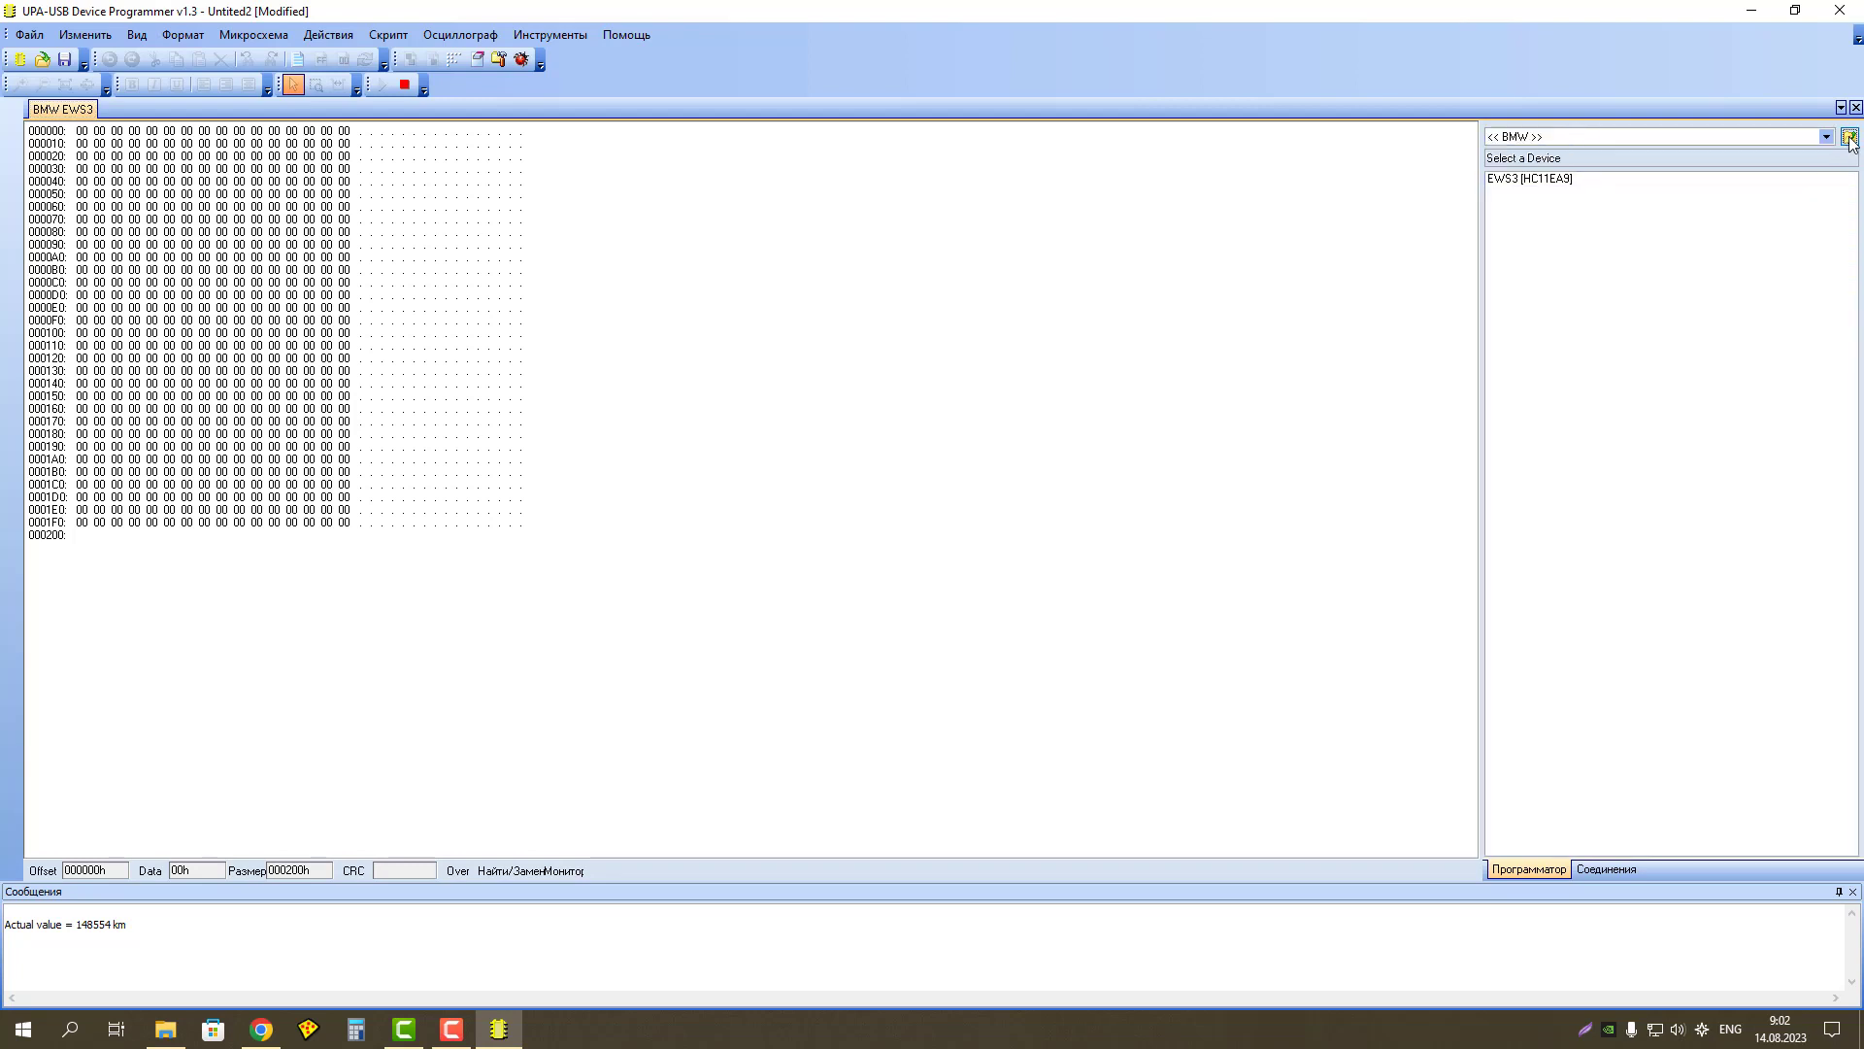
click(1850, 139)
click(1850, 138)
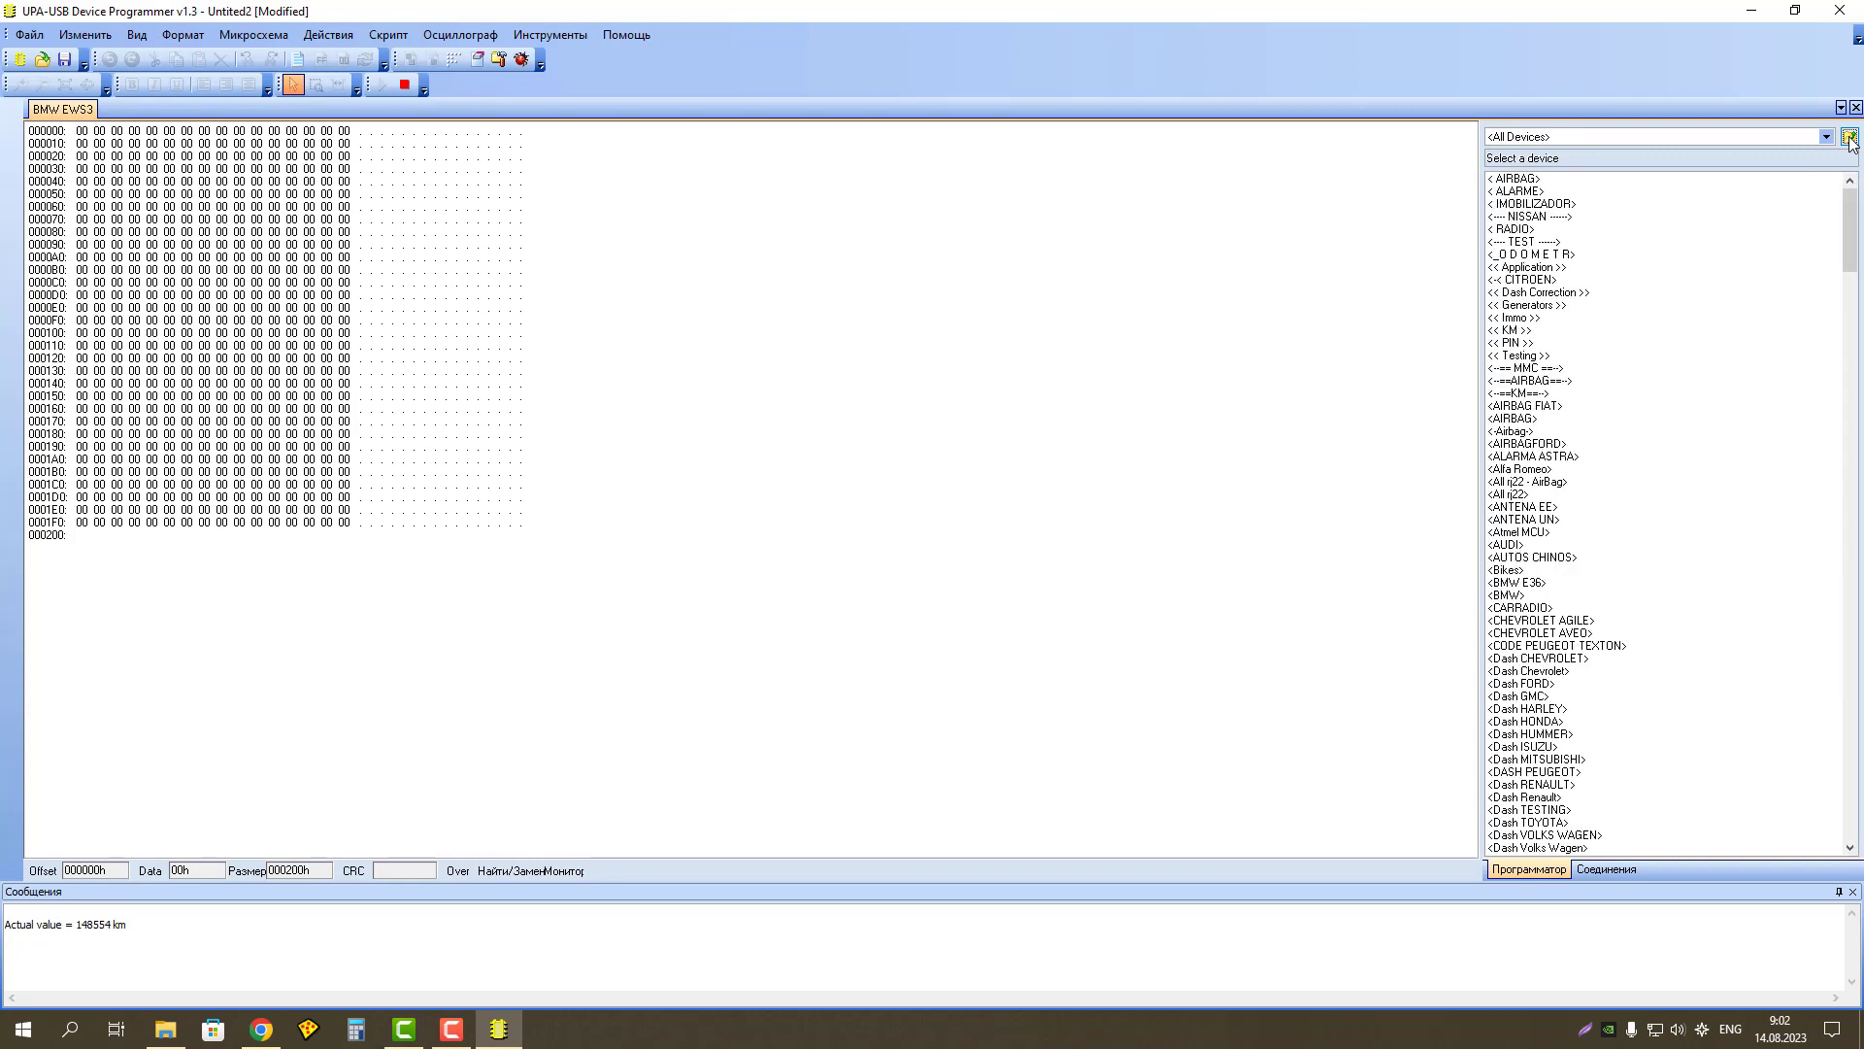
double_click(1581, 282)
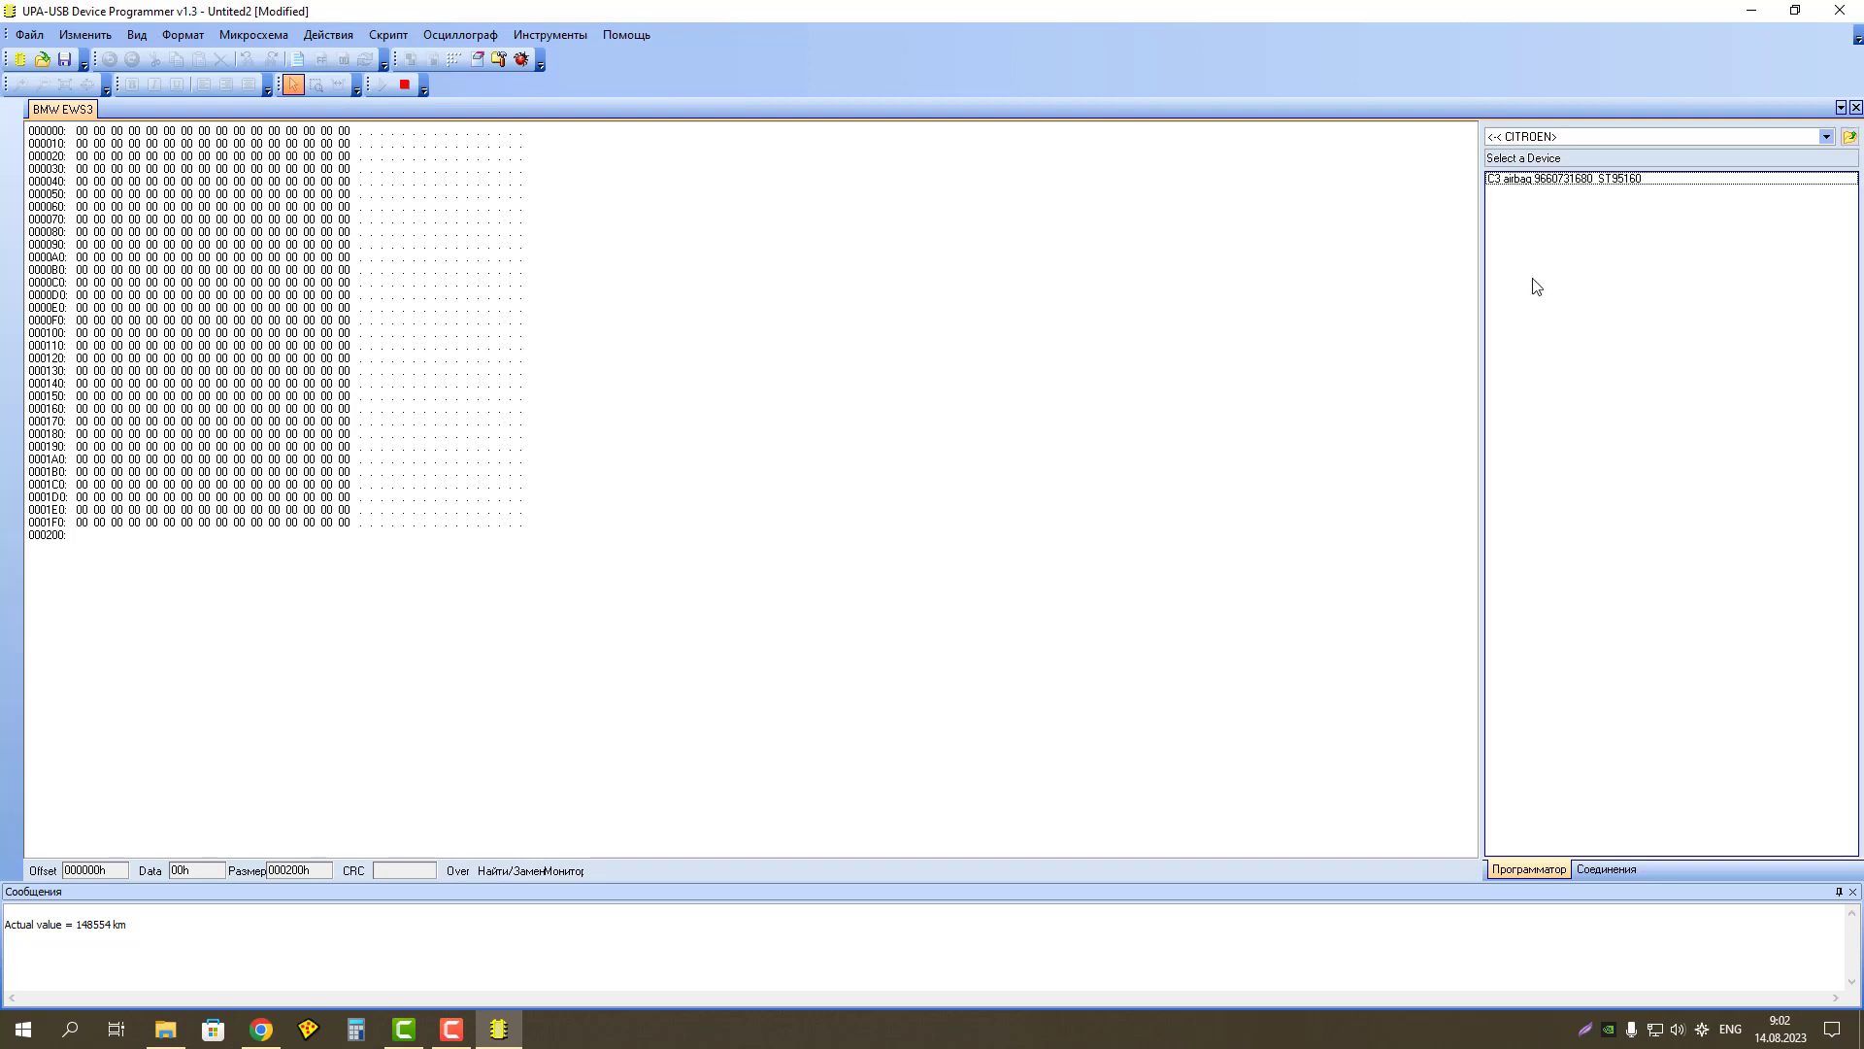
click(1850, 138)
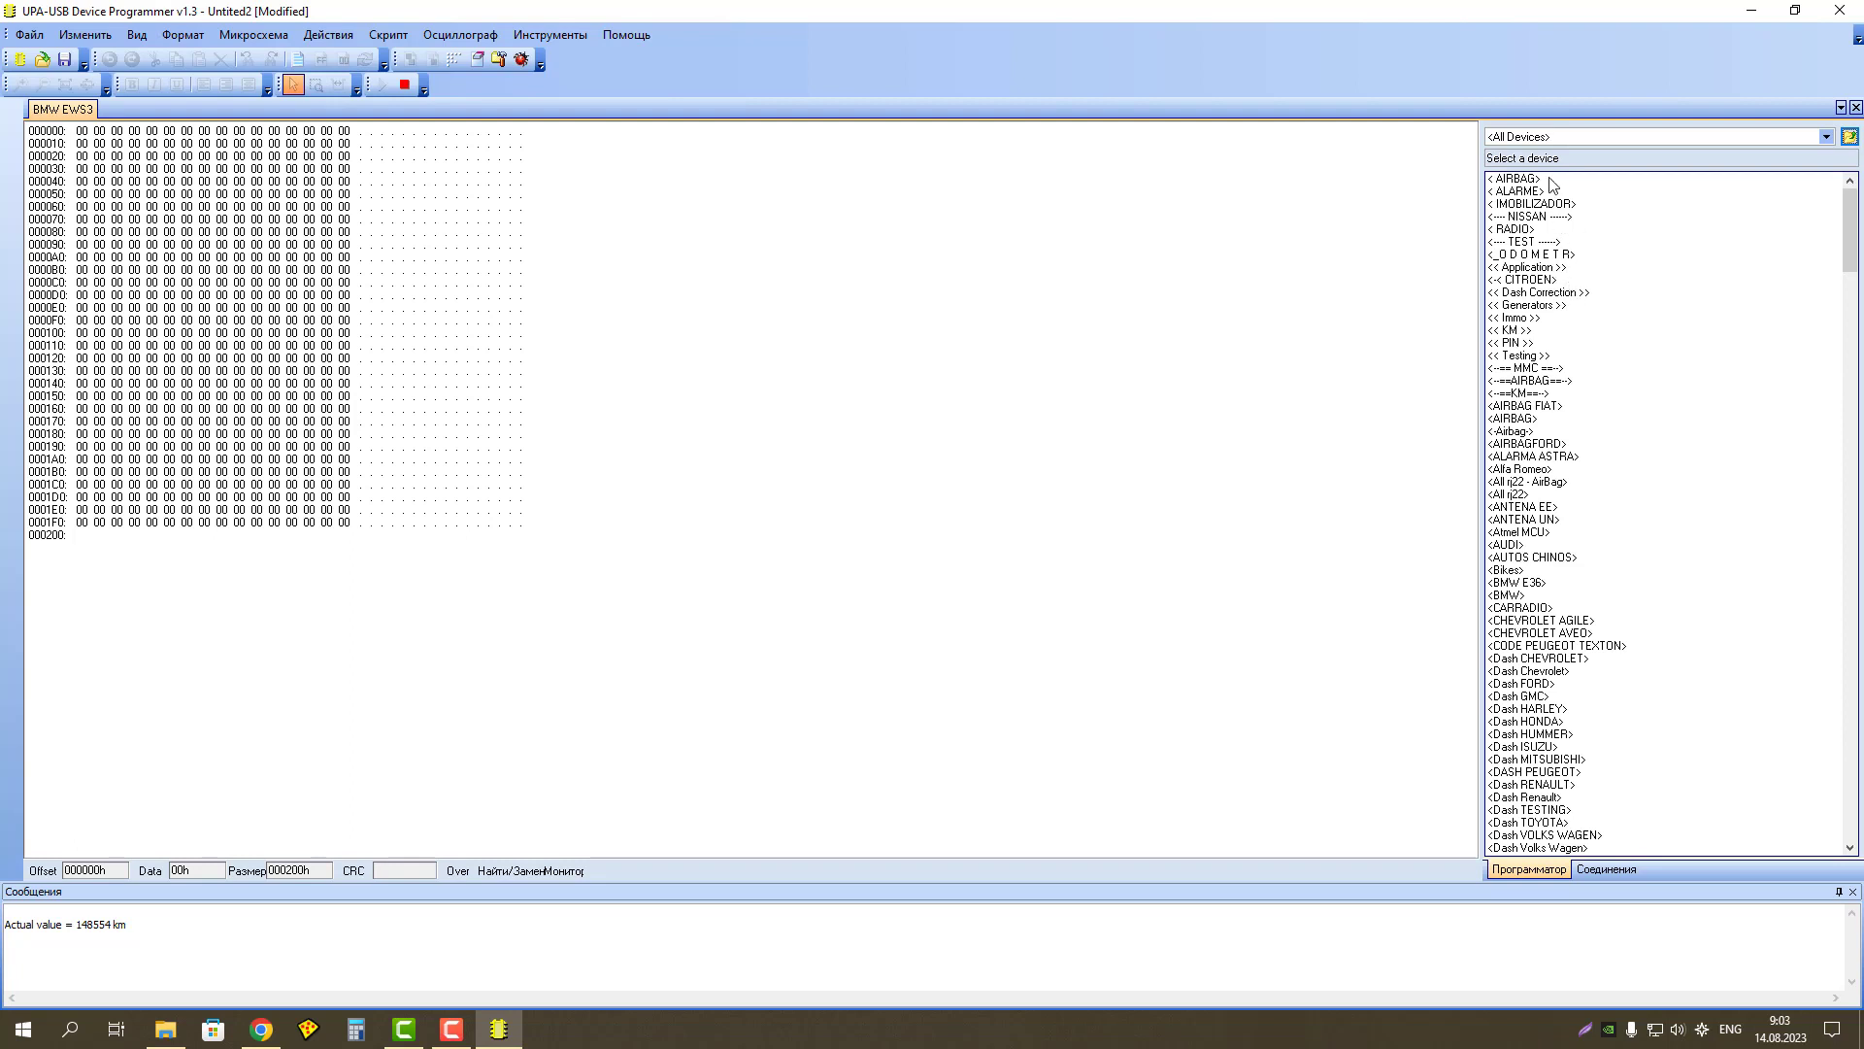
double_click(1532, 520)
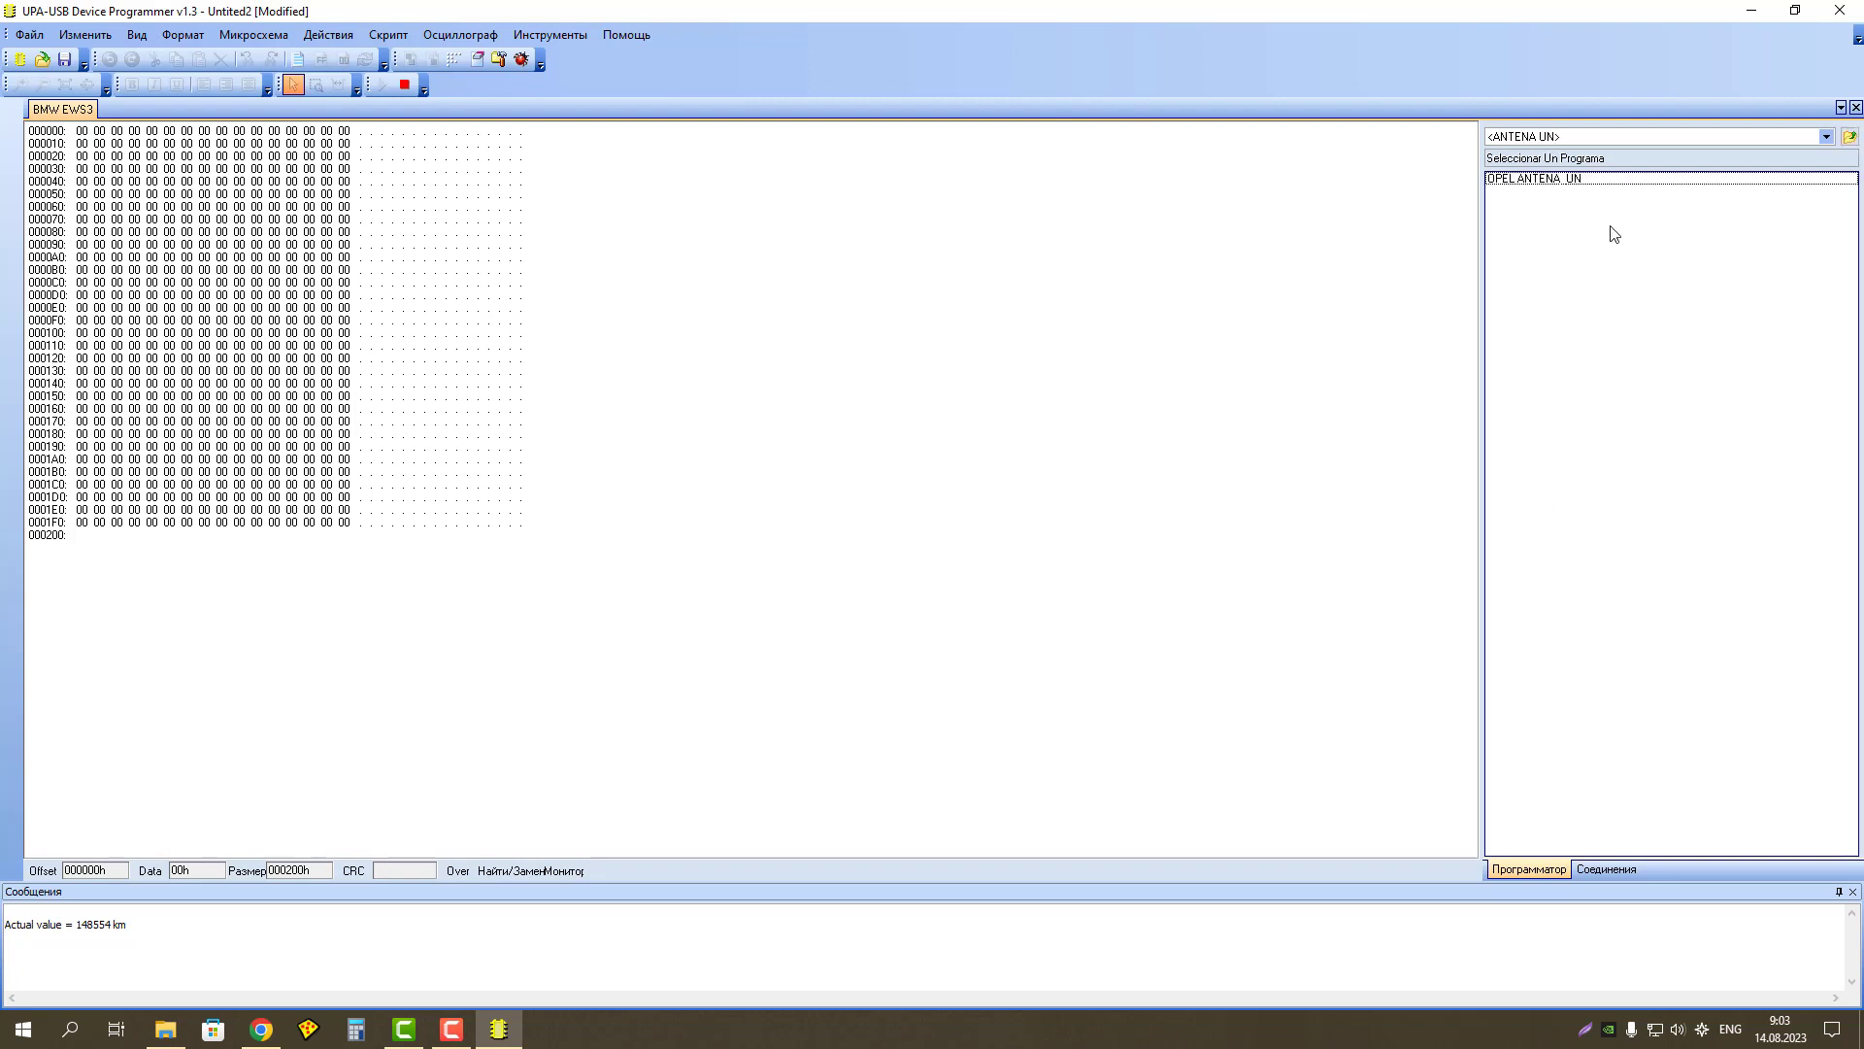
Step: Open the C2 207 BSI 95128 ver.3 script from the < CITROEN > subgroup of the << PIN >> device group
click(1853, 142)
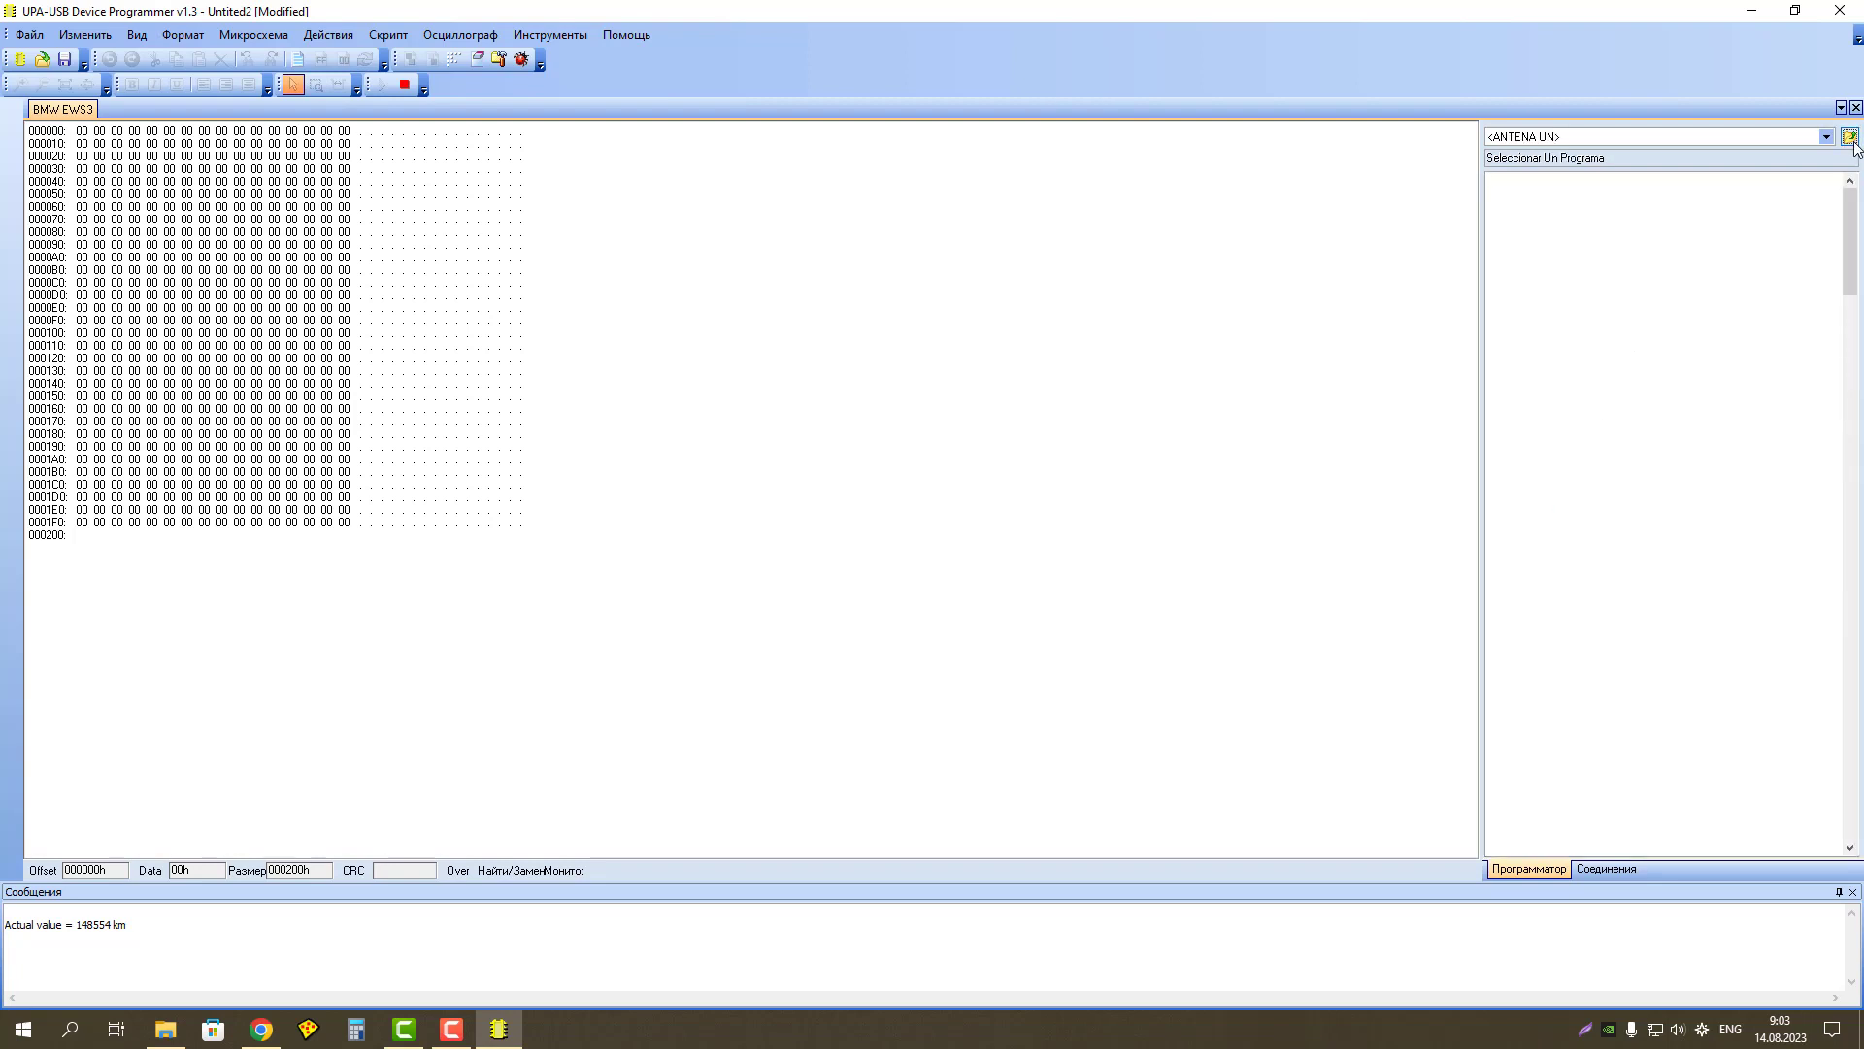
double_click(1534, 350)
click(1537, 181)
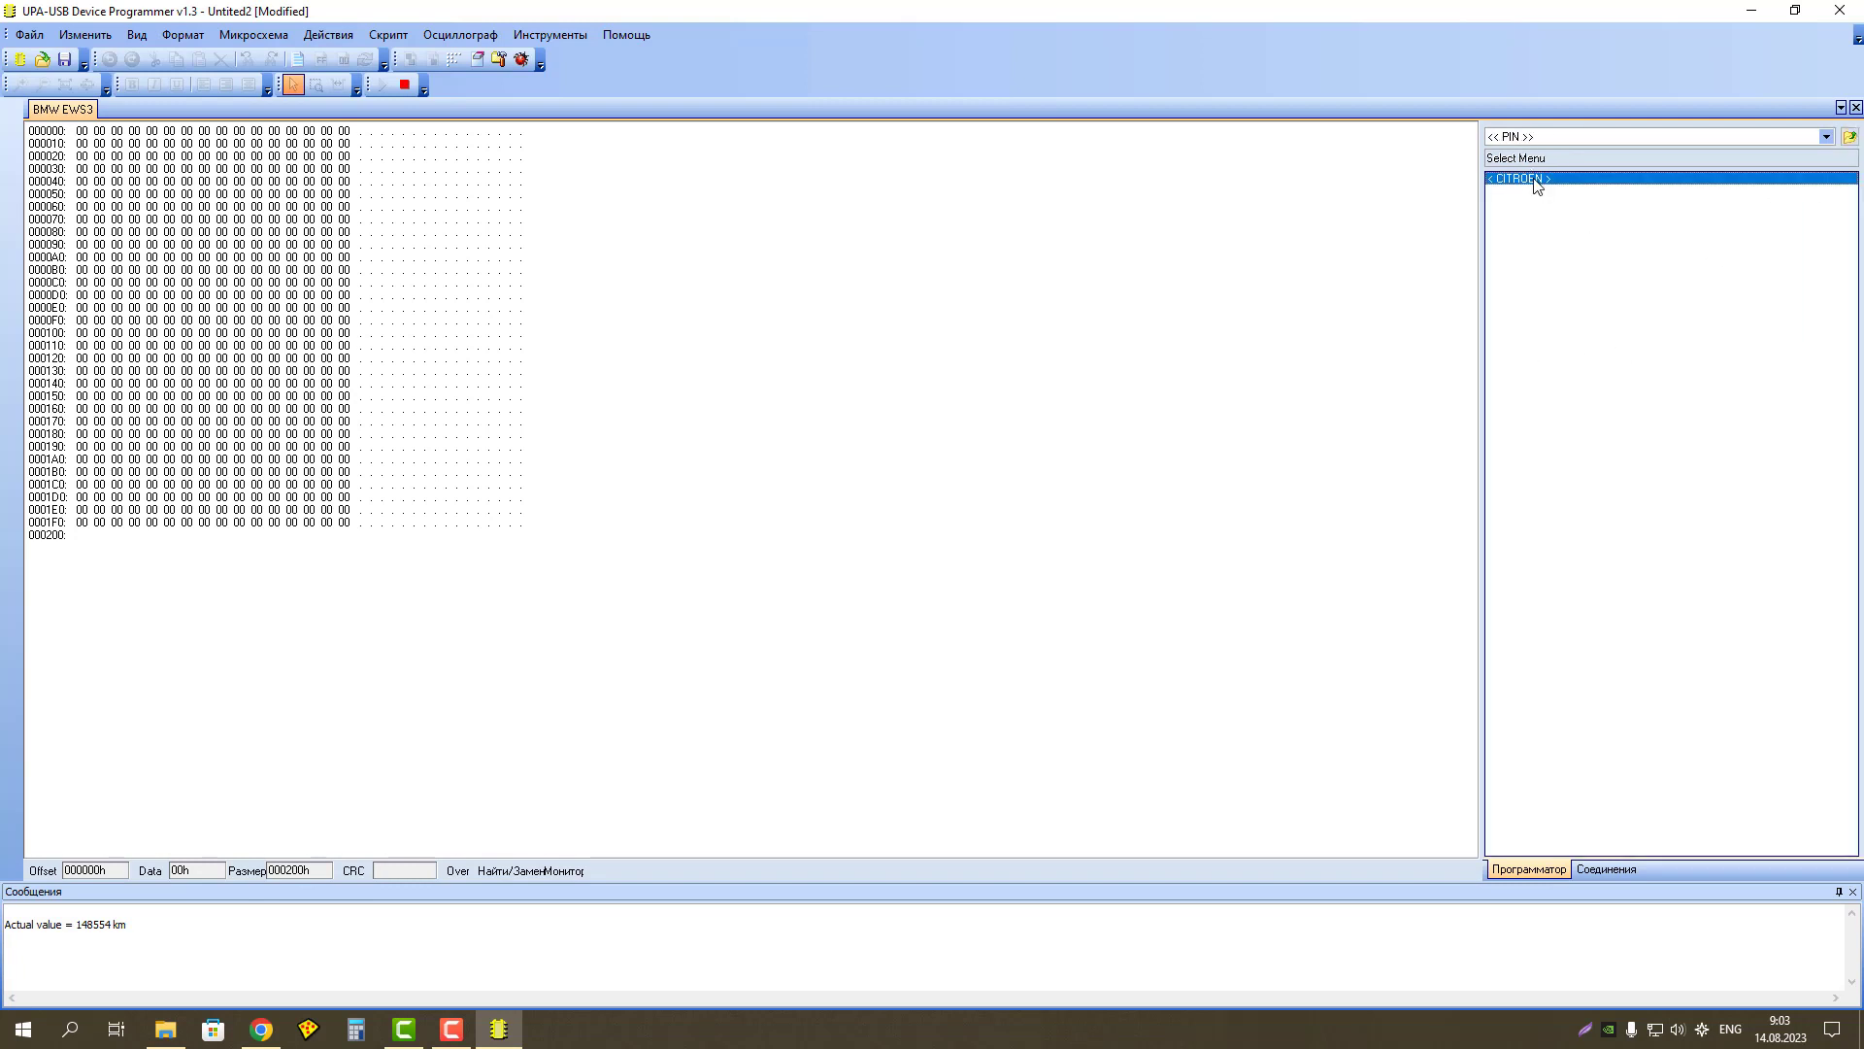
double_click(1536, 181)
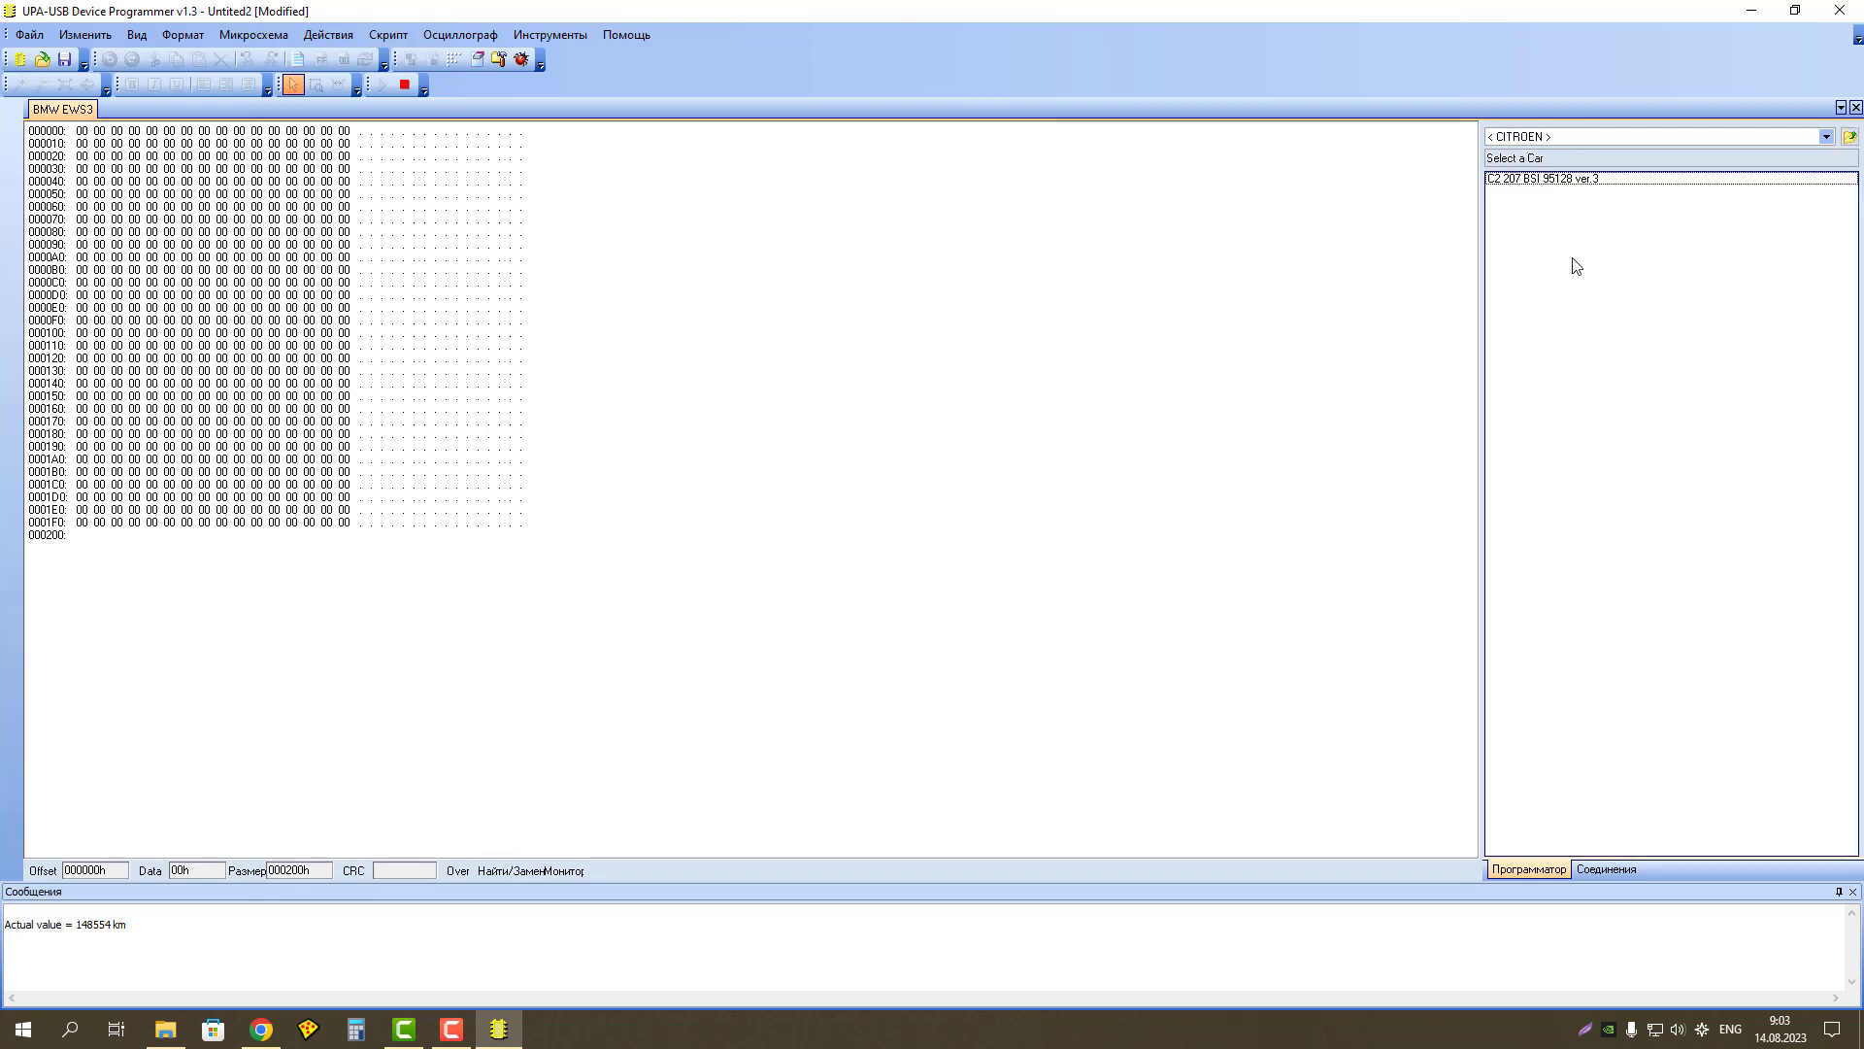
double_click(1539, 180)
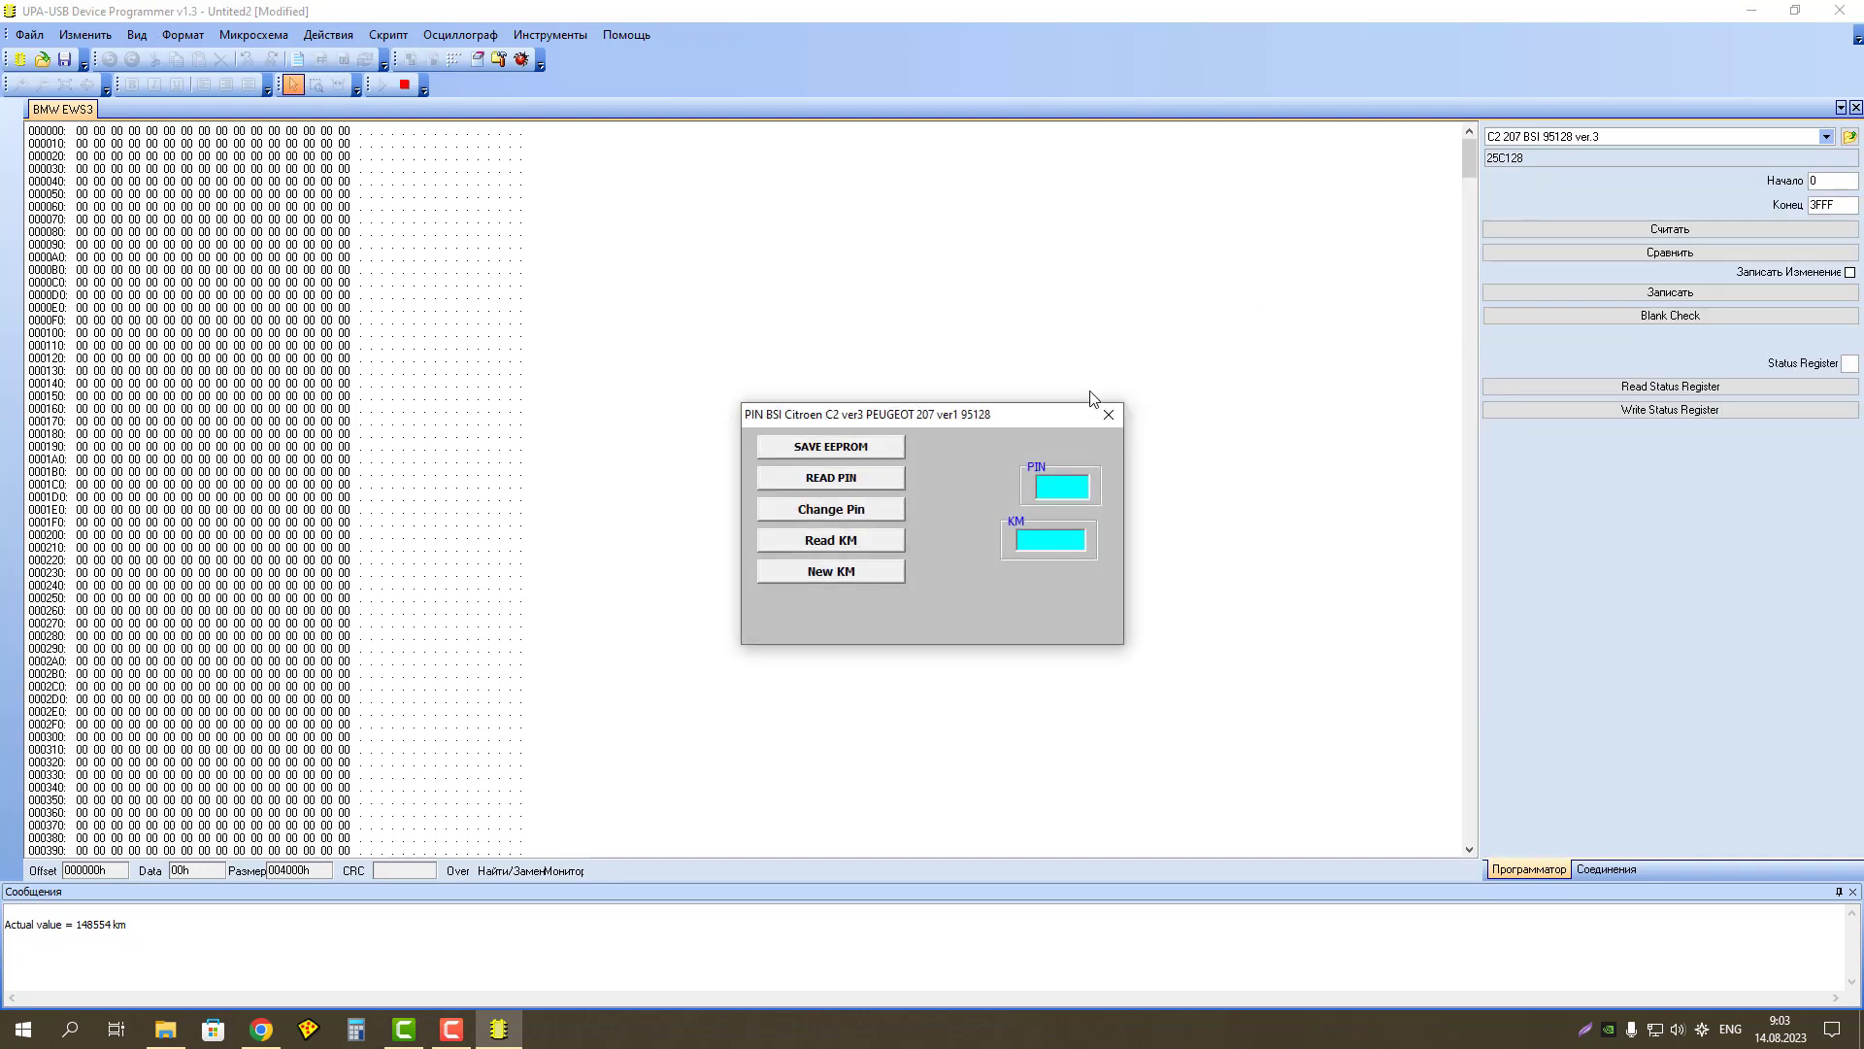
Step: Try to read the PIN with the Citroen C2 / Peugeot 207 BSI script and close its dialog
drag(905, 417, 930, 354)
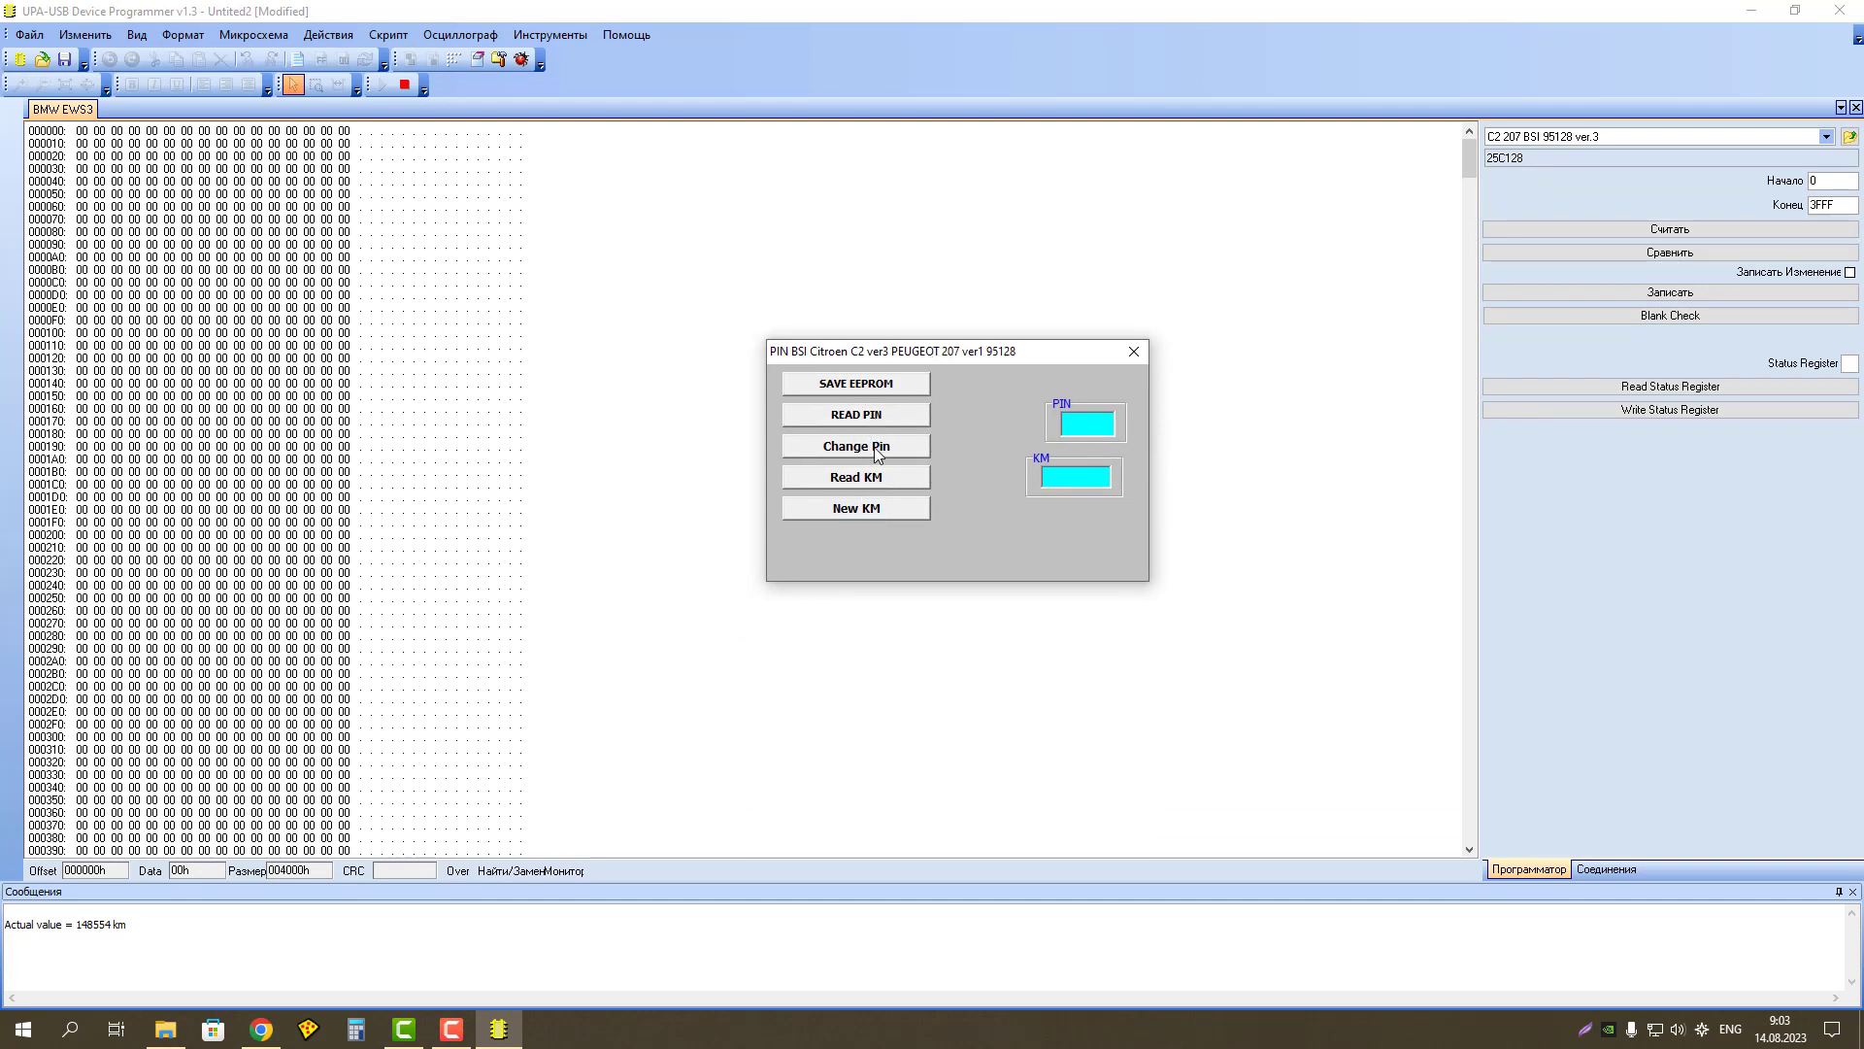
click(881, 416)
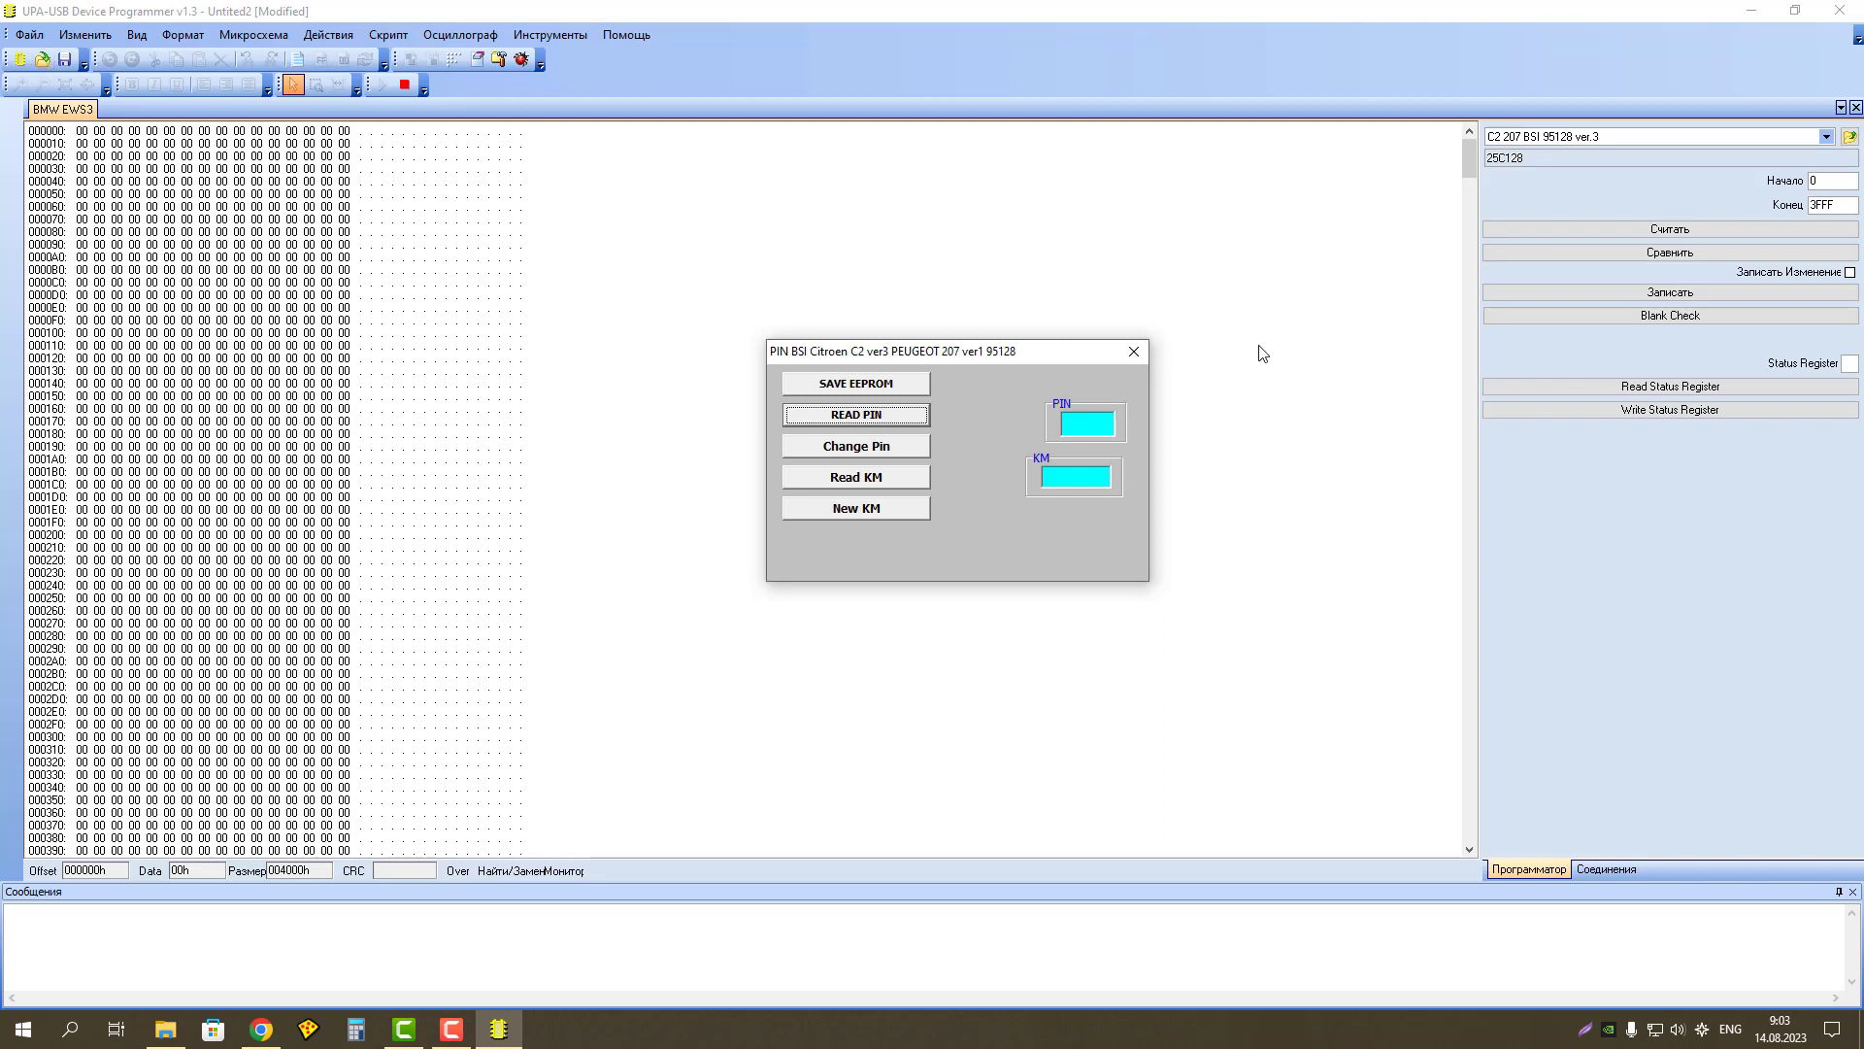
click(1132, 353)
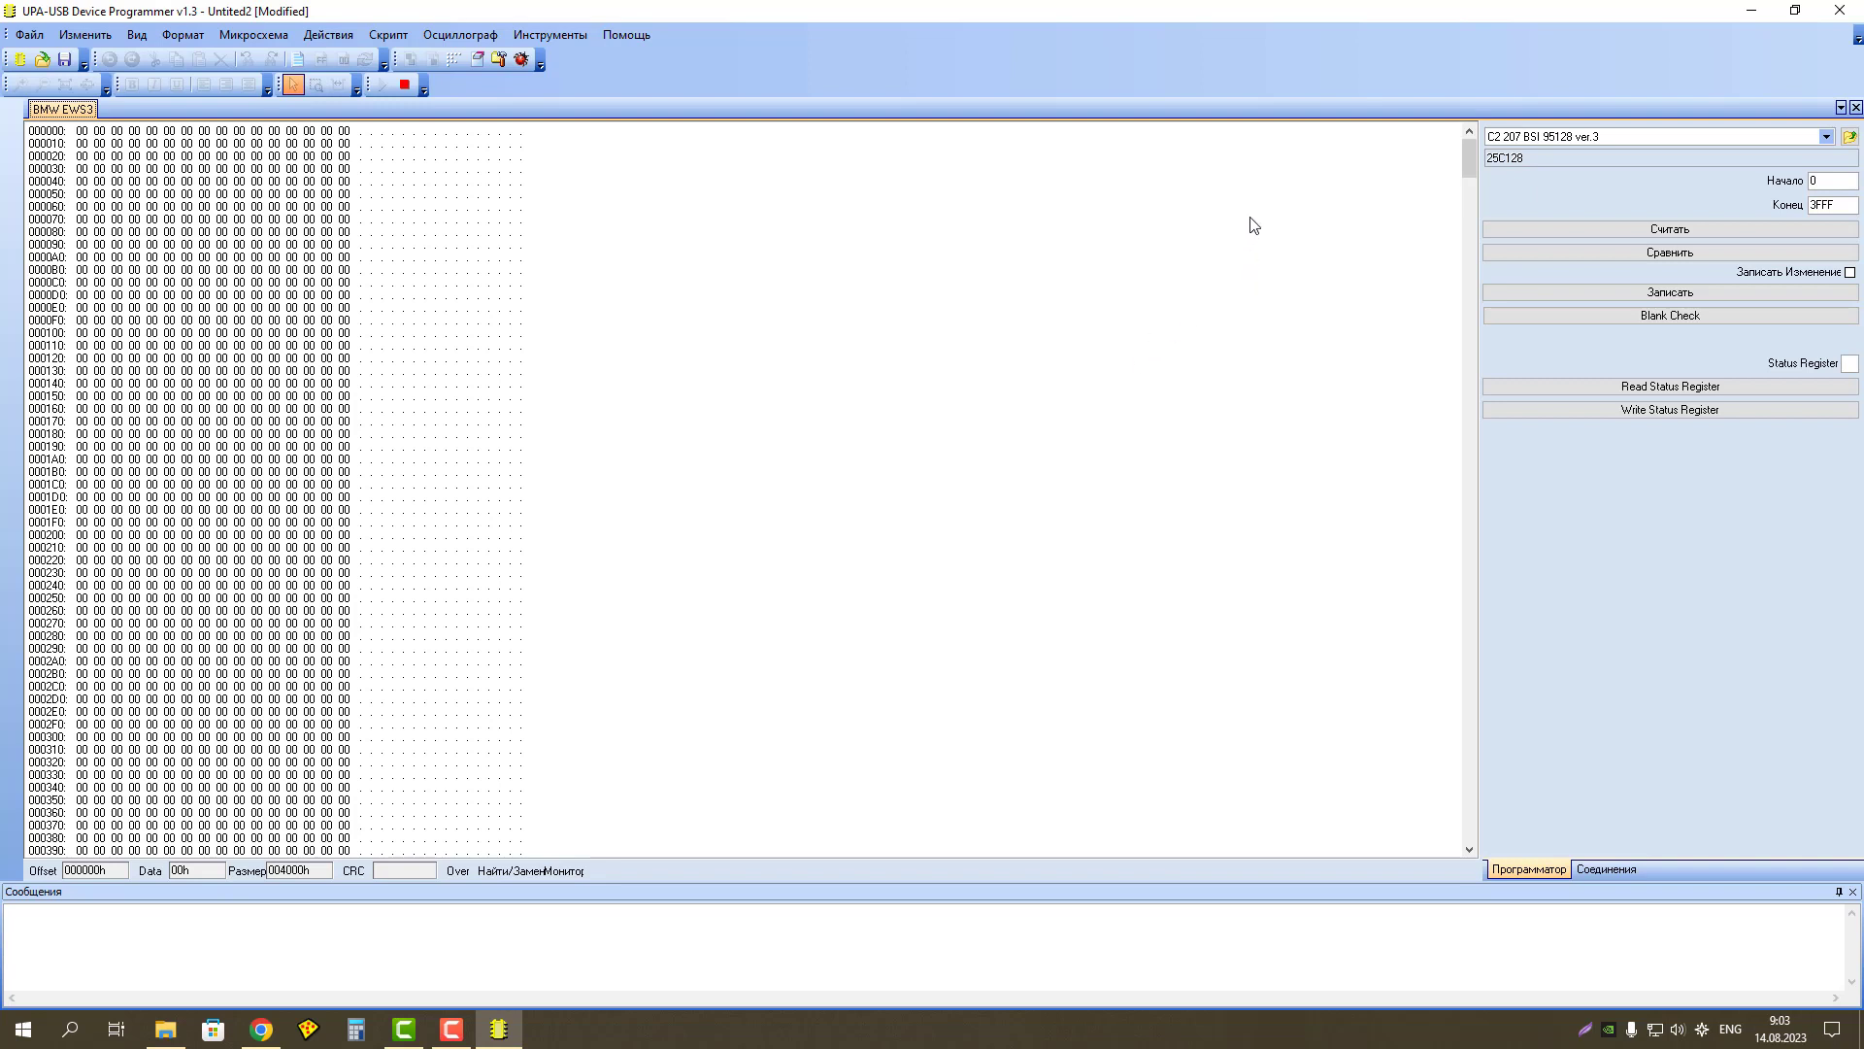
Step: Go back to the full device list and look through the available script groups
click(1850, 138)
click(1850, 138)
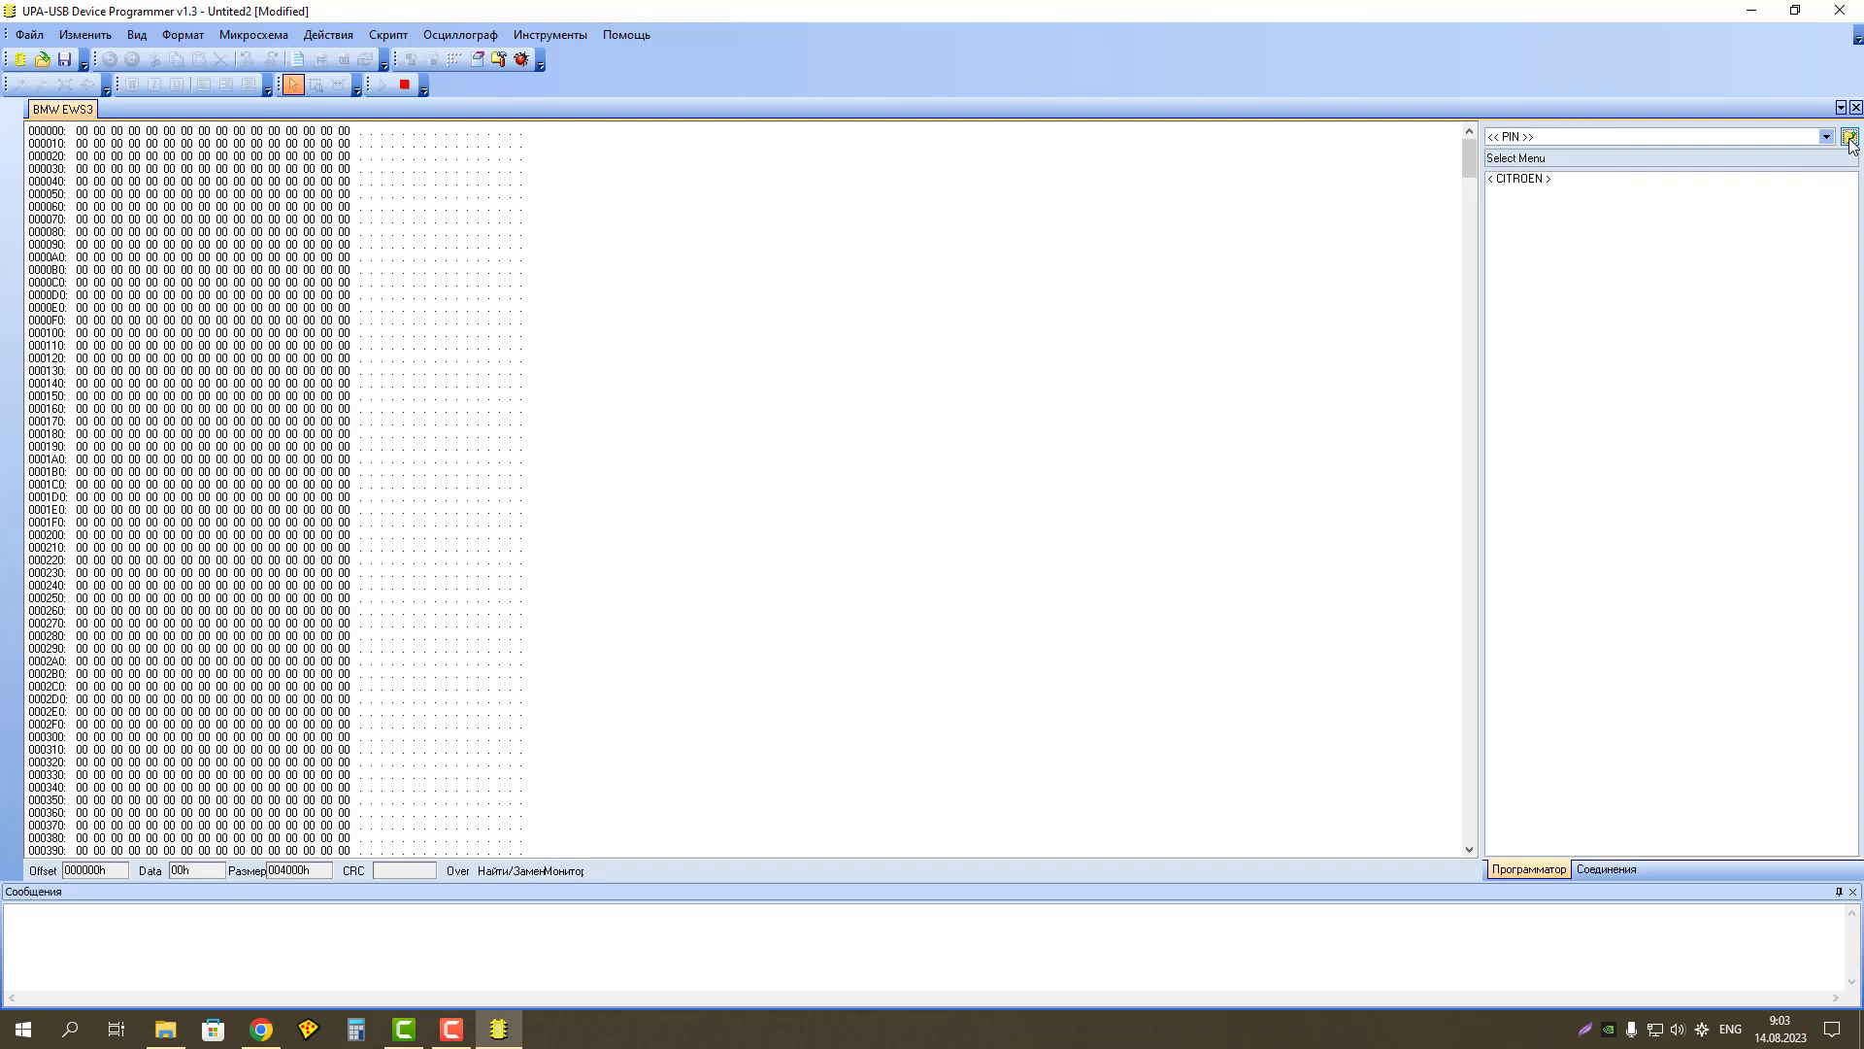
click(1849, 138)
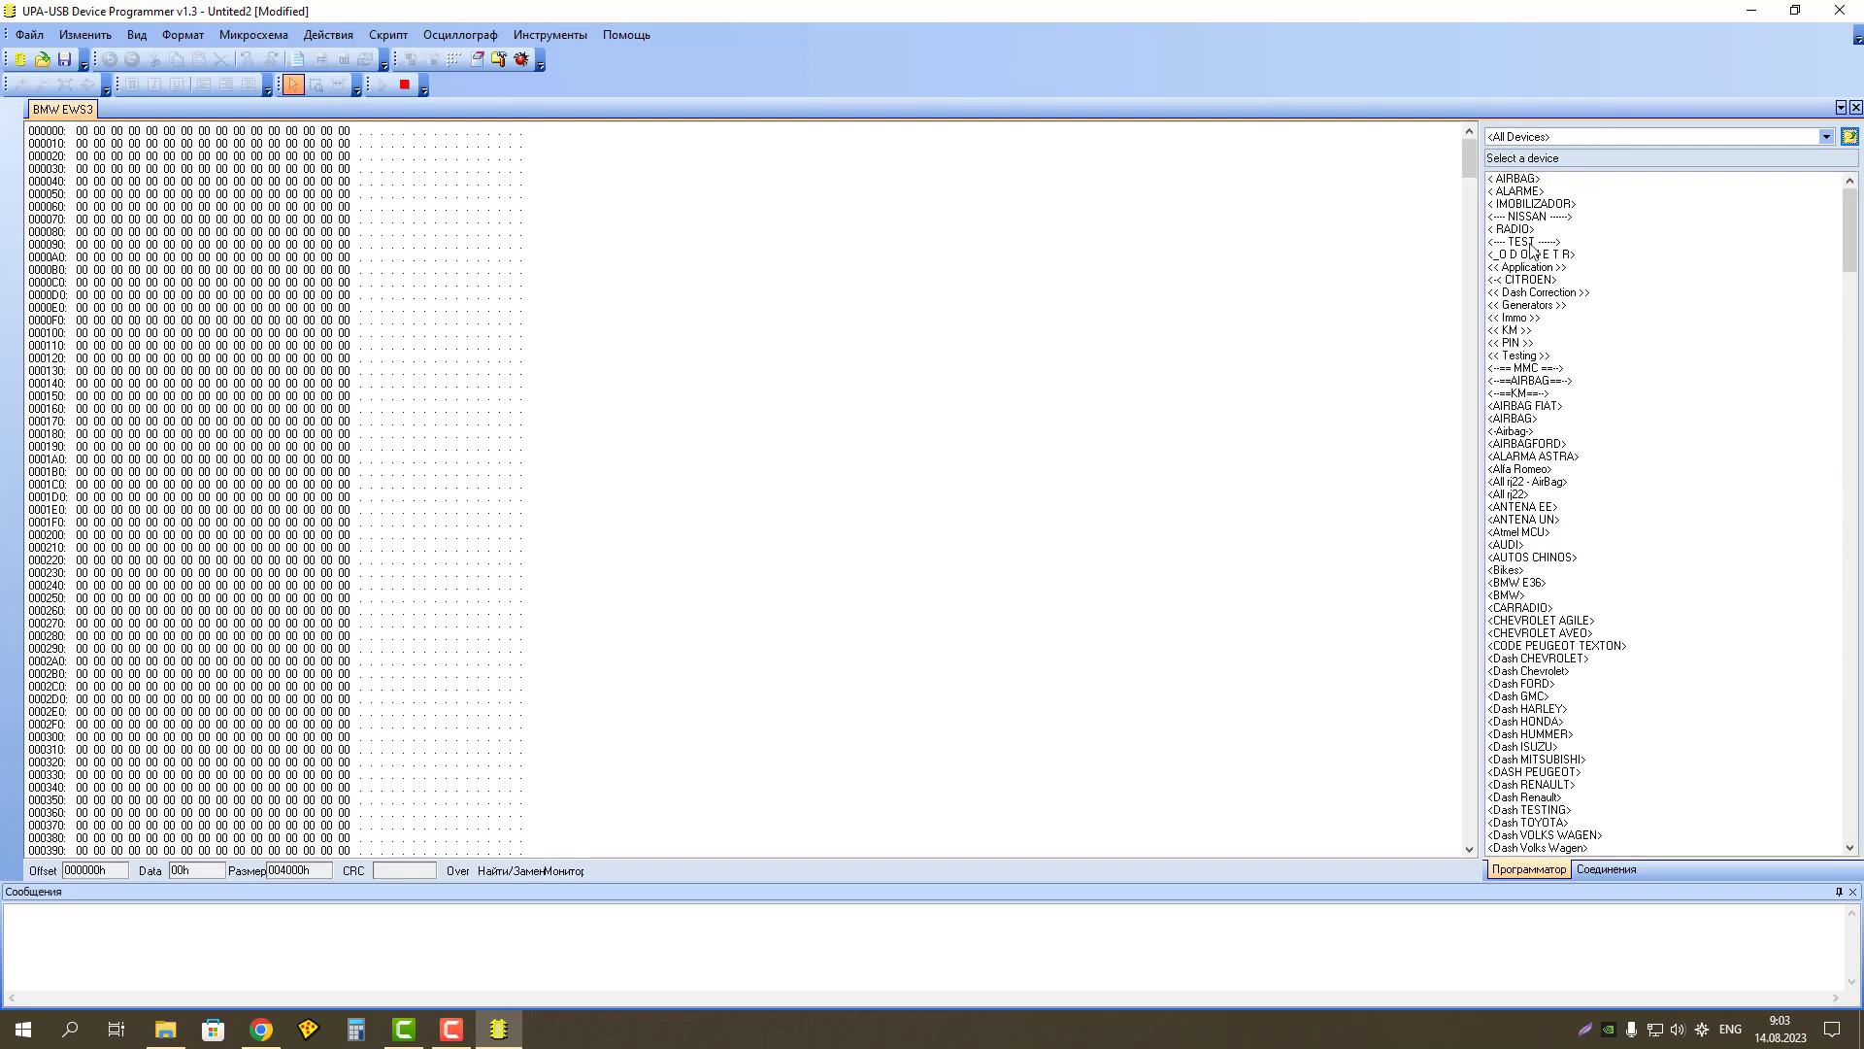
scroll(1522, 466, down, 8)
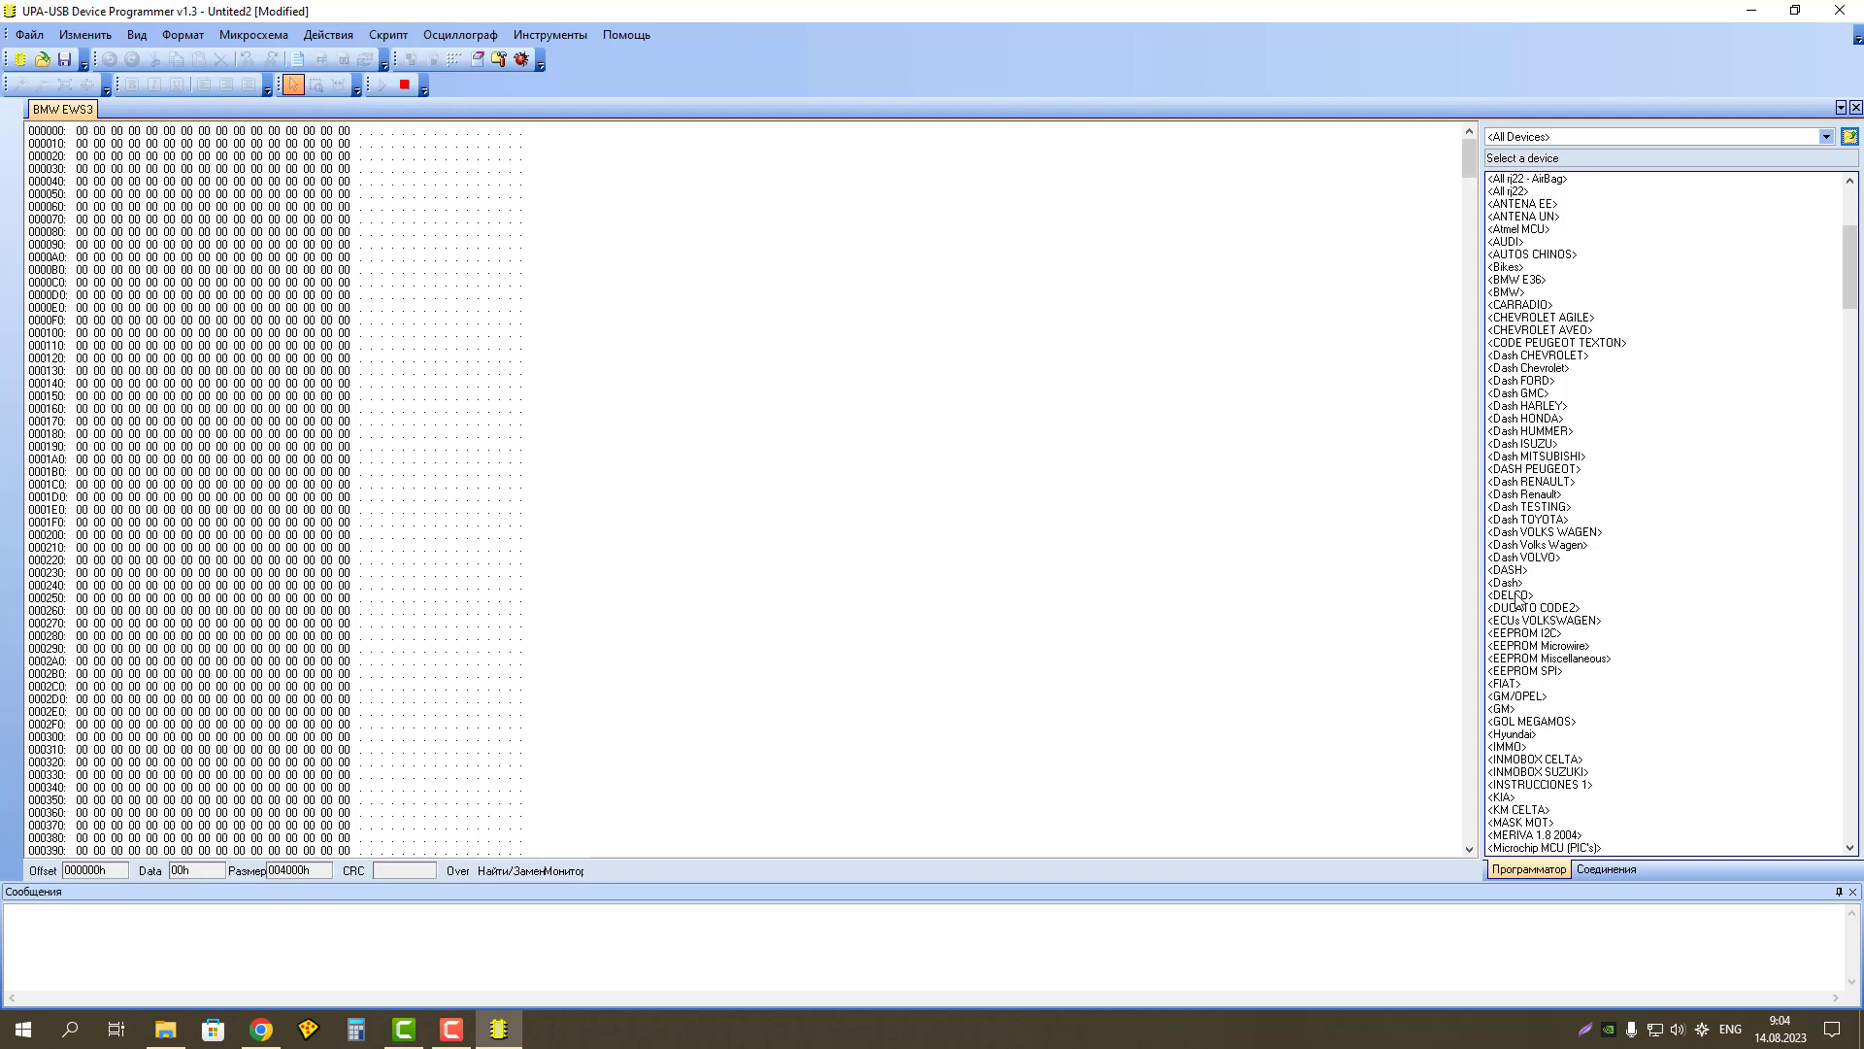
scroll(1551, 509, up, 7)
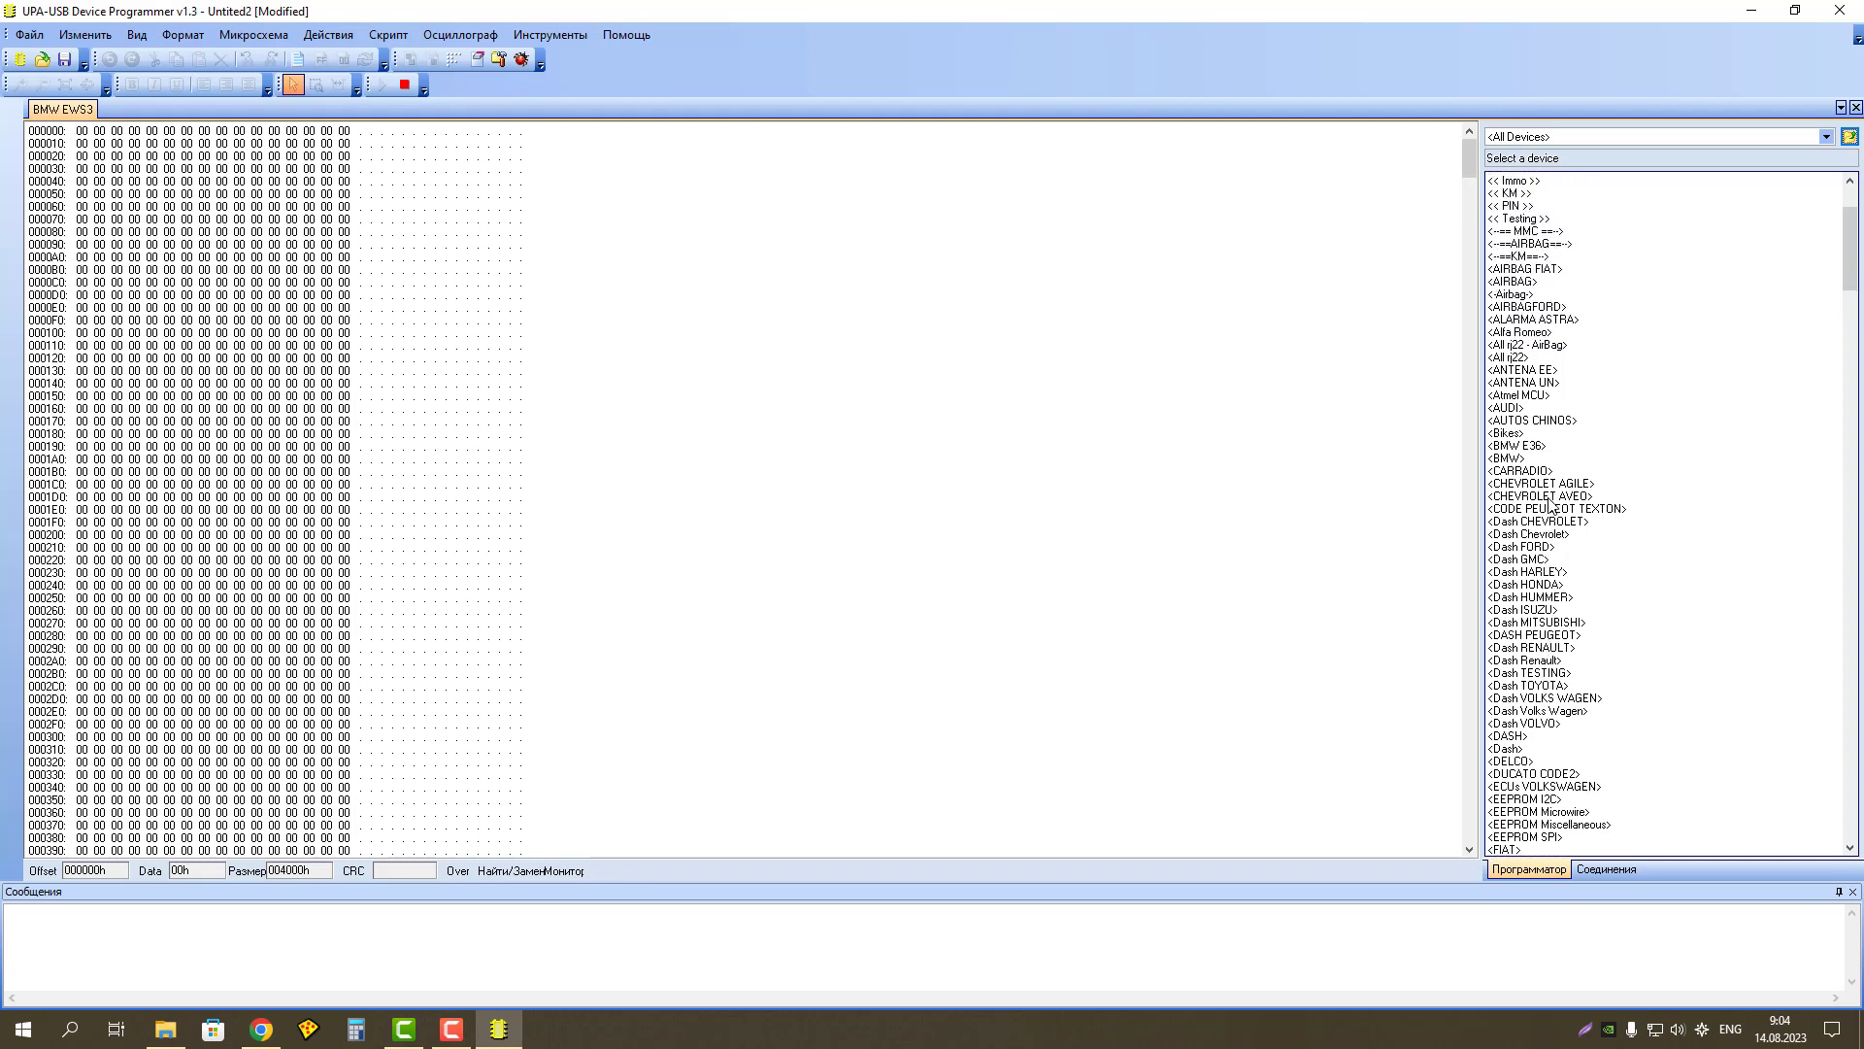
scroll(1592, 427, up, 2)
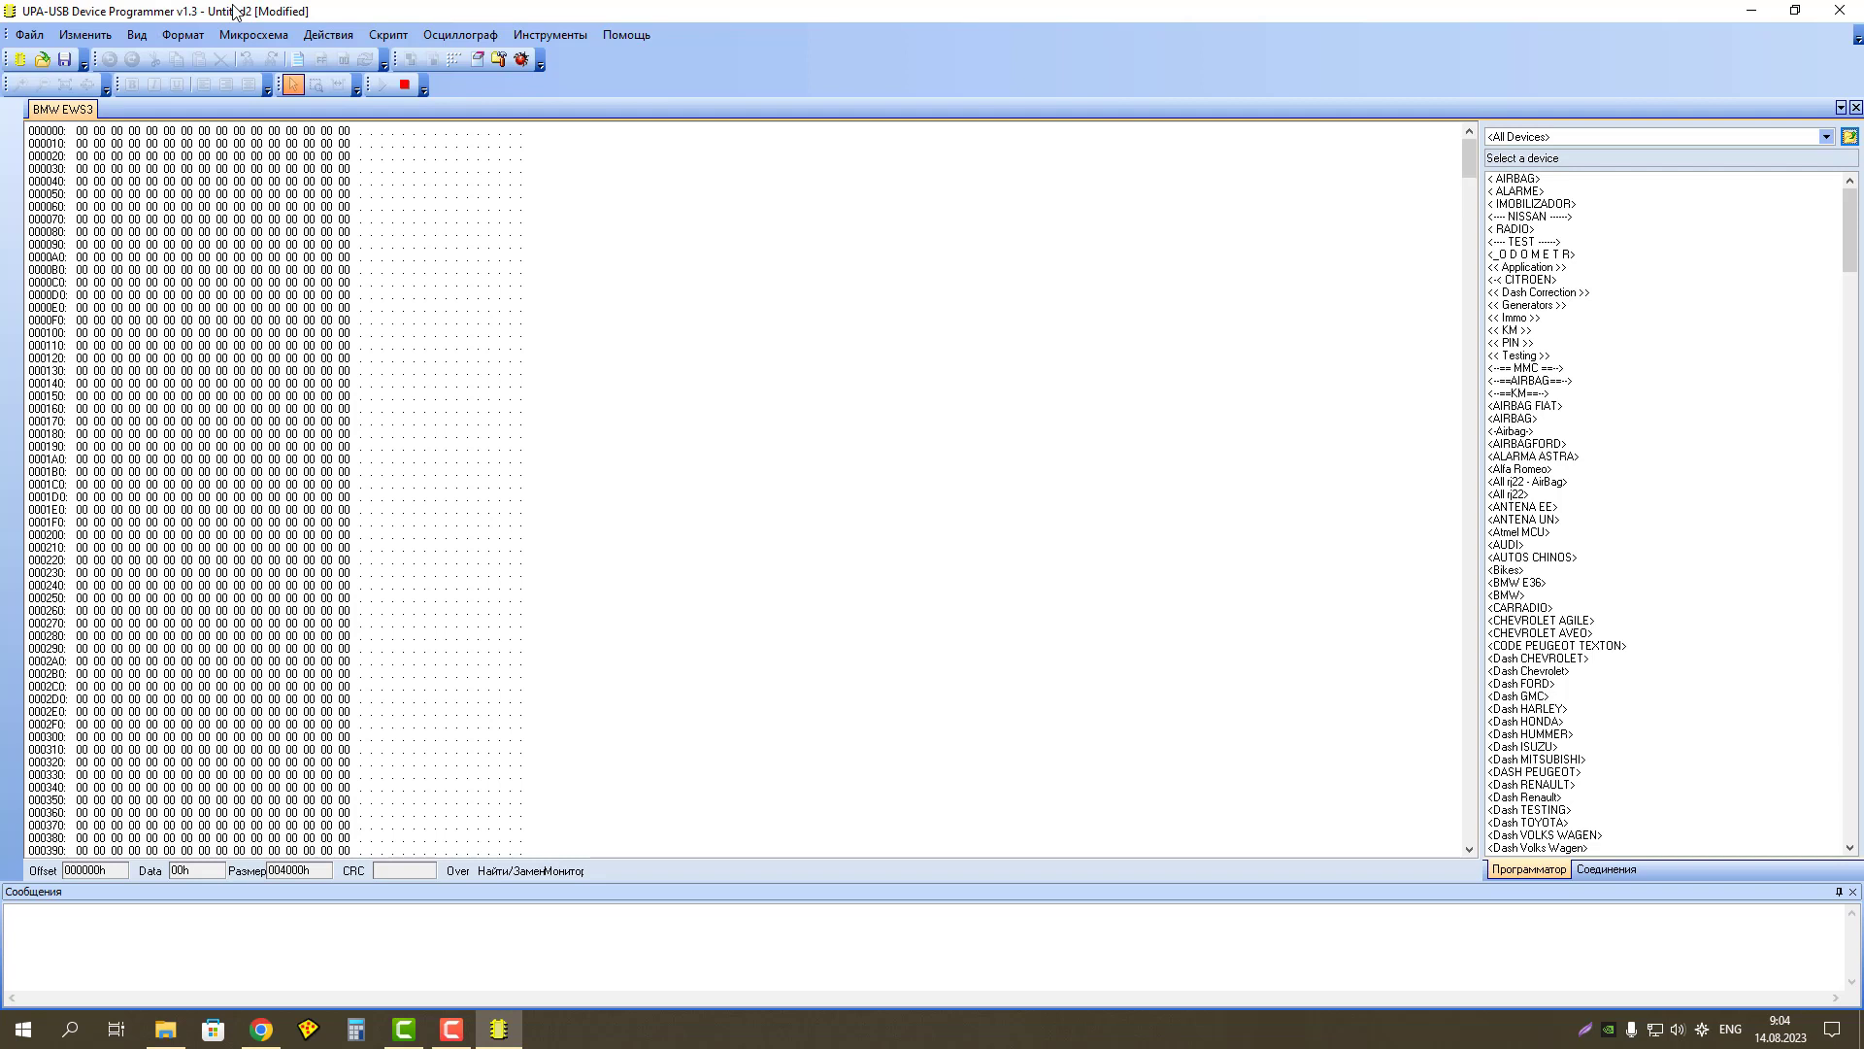
click(454, 1035)
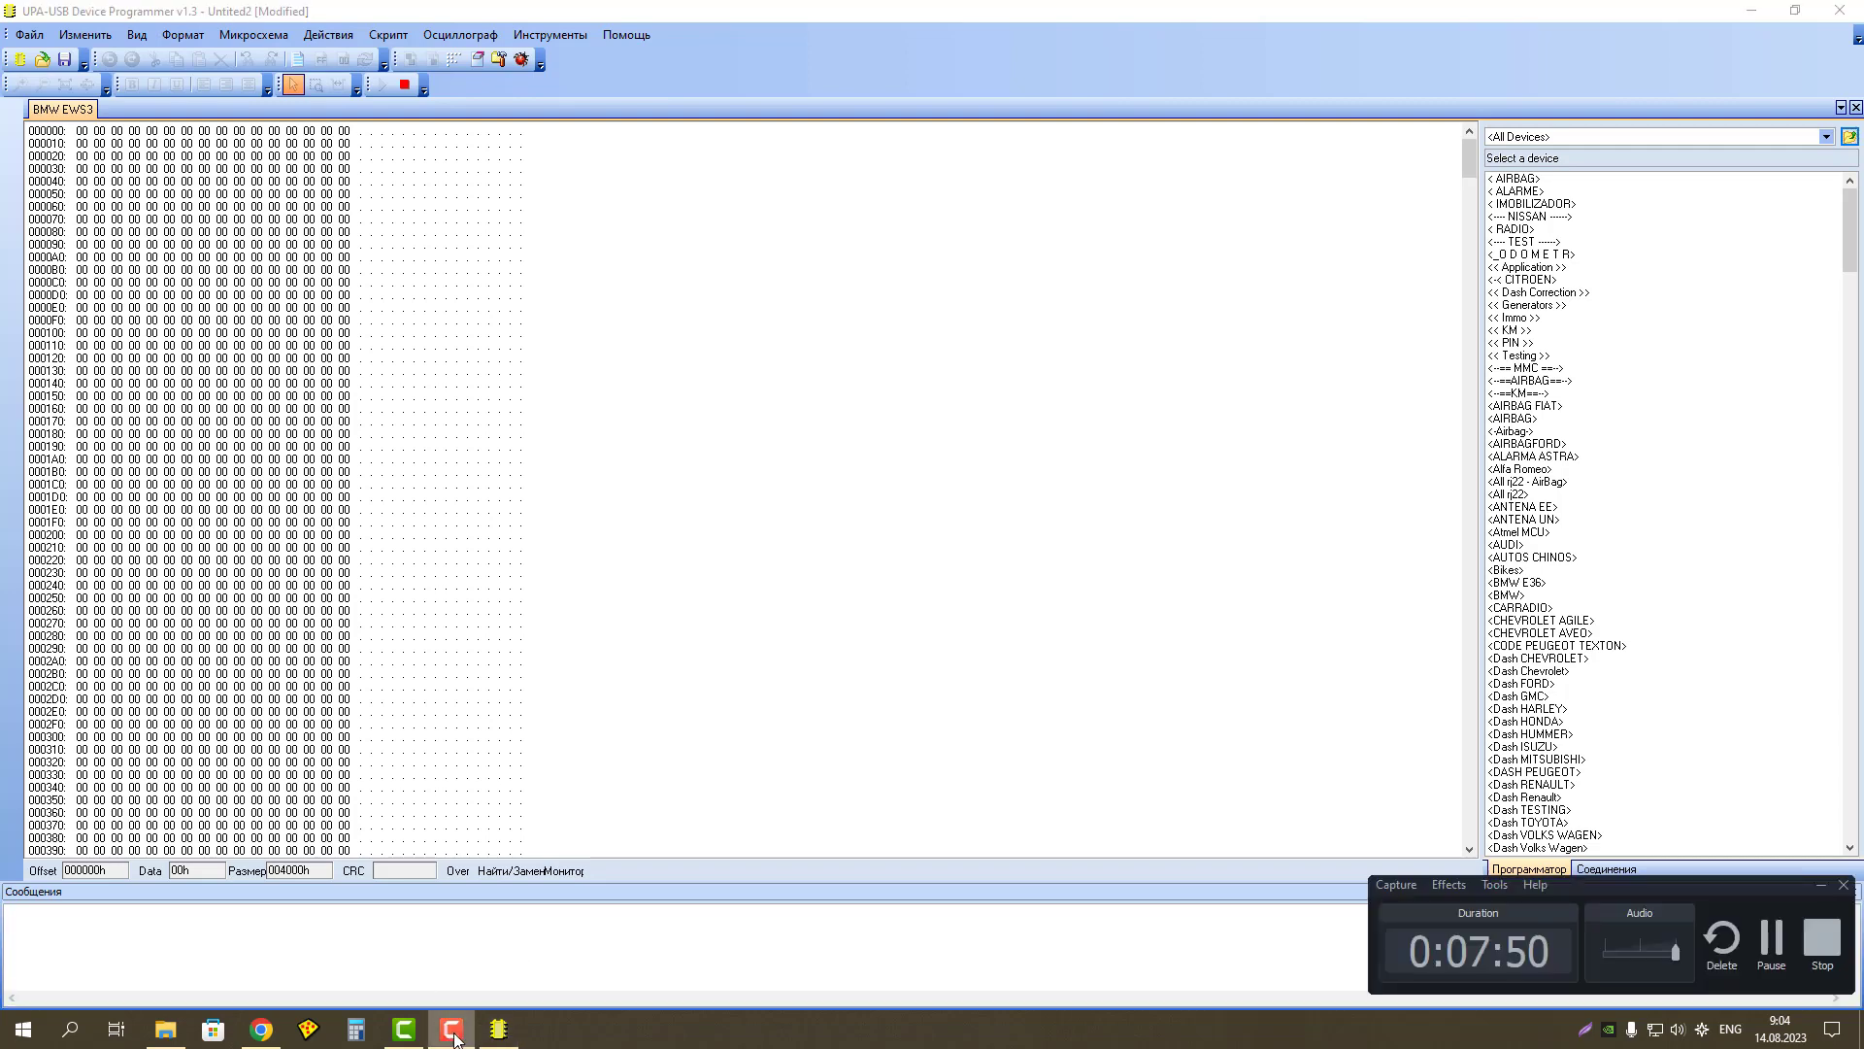